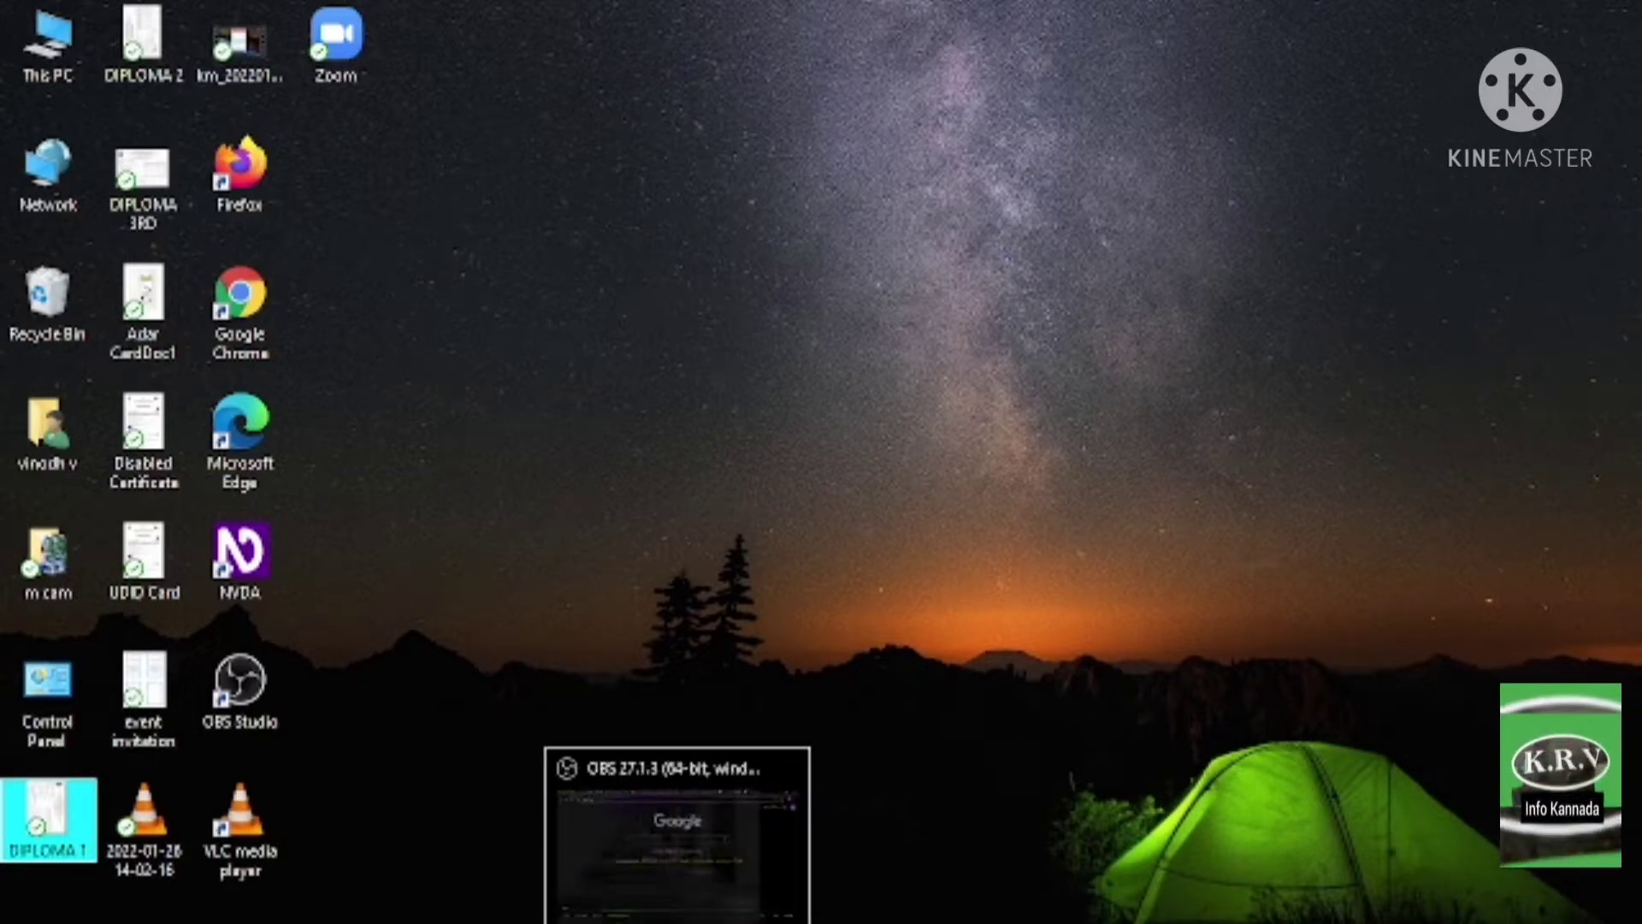
In Chrome, run a Google search for 'image to pdf online'
{"action": "mouse_move", "coordinate": [674, 919]}
{"action": "left_click", "coordinate": [674, 834]}
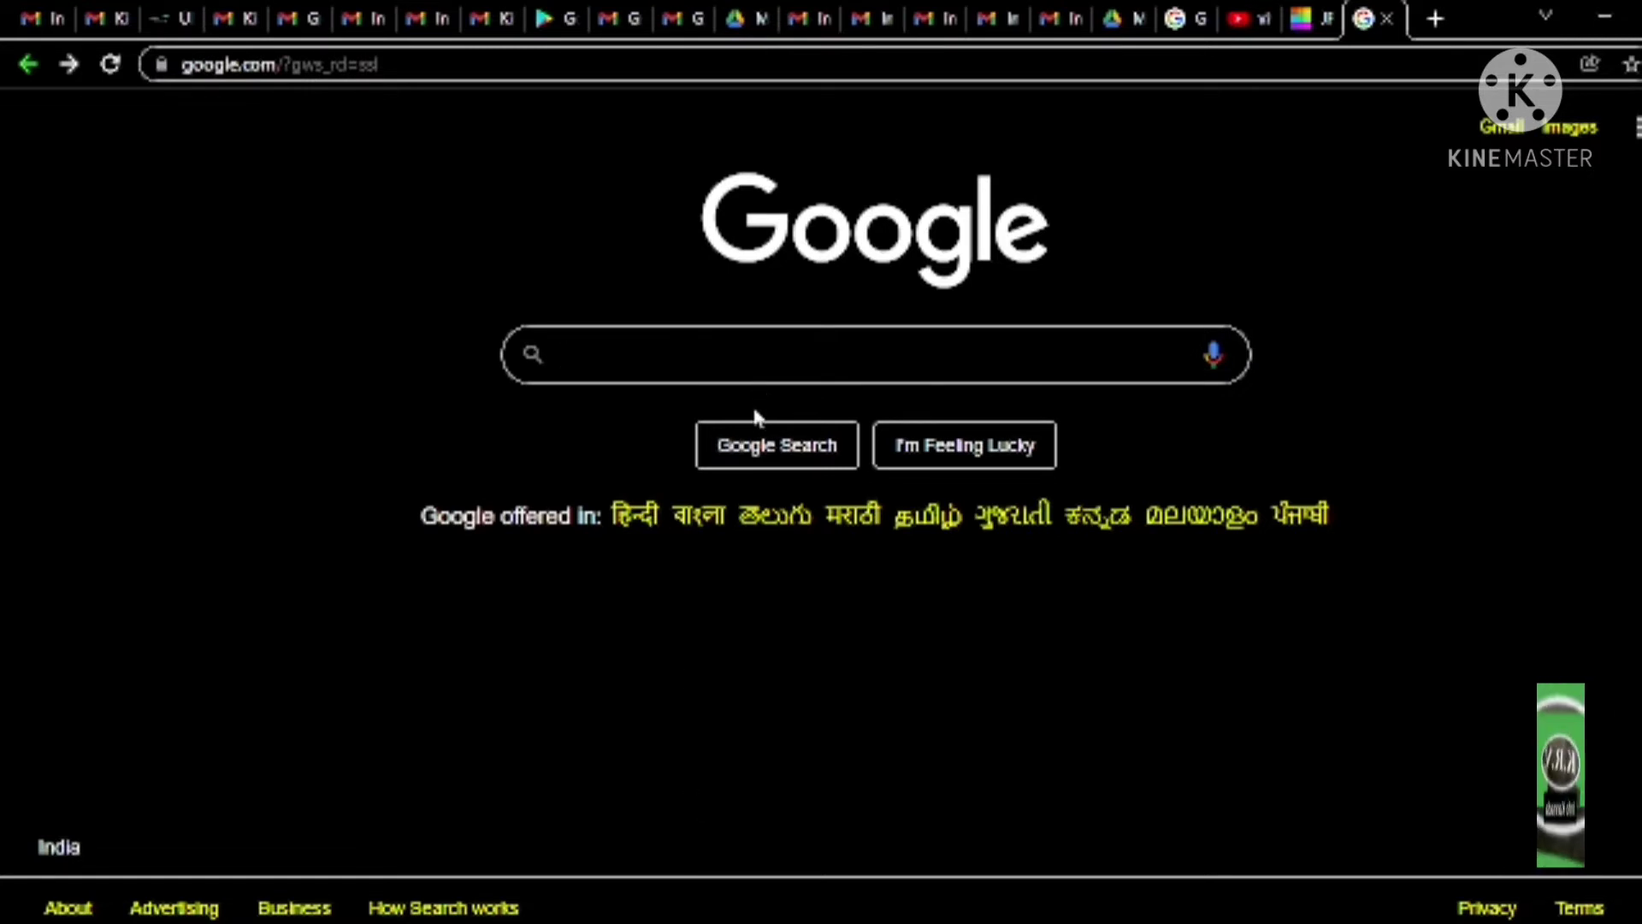
{"action": "left_click", "coordinate": [760, 351]}
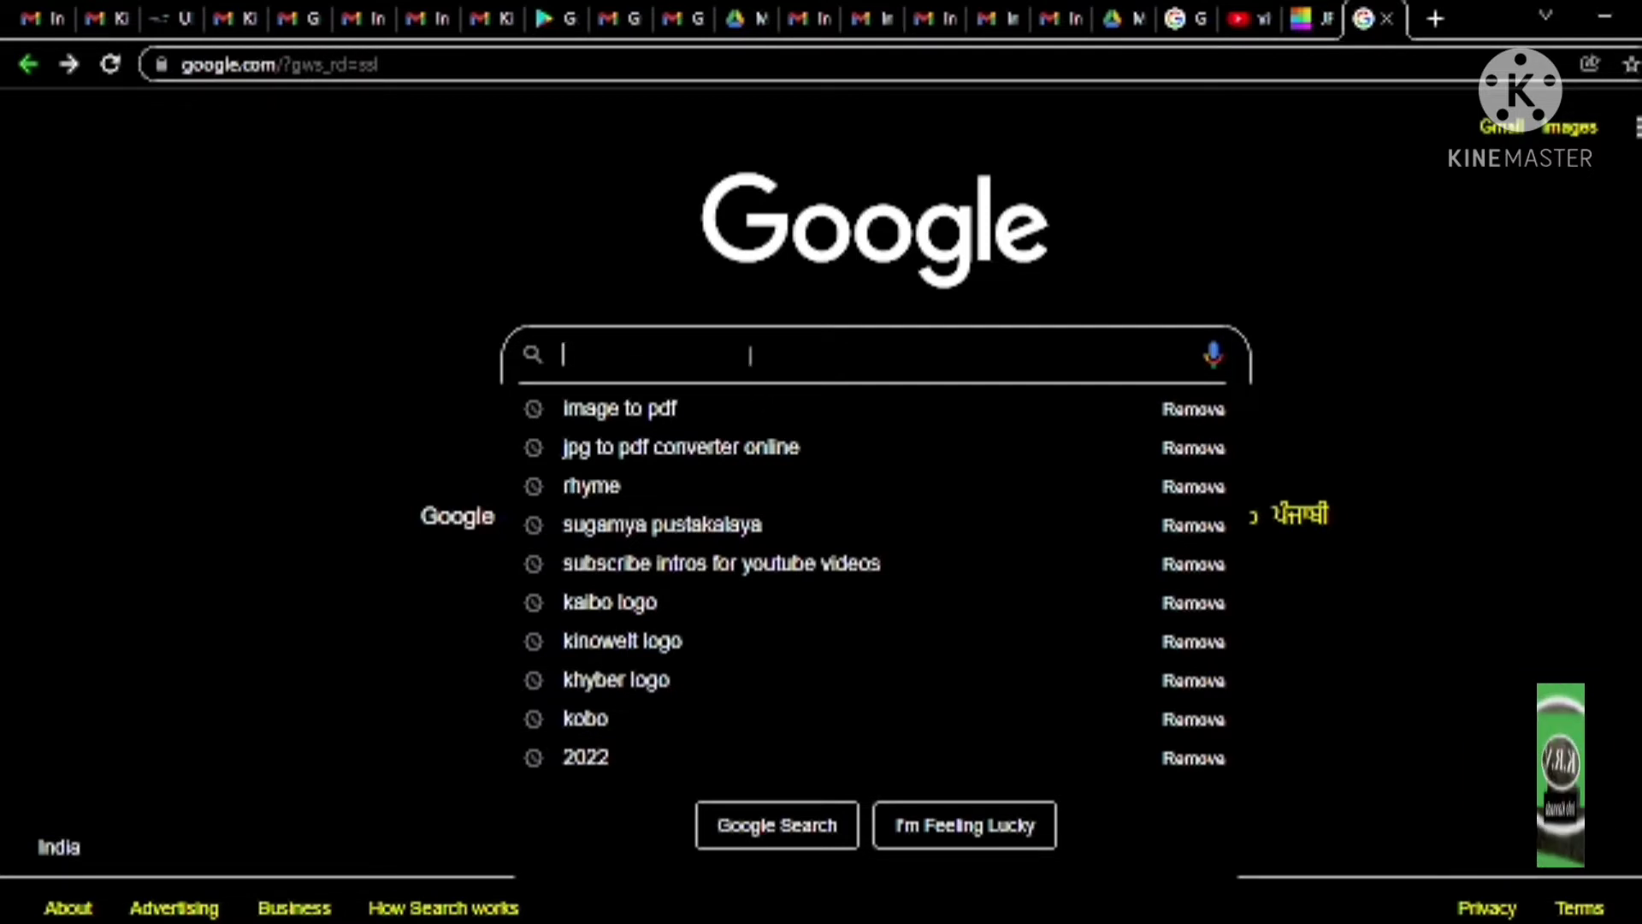
{"action": "key", "text": "Tab"}
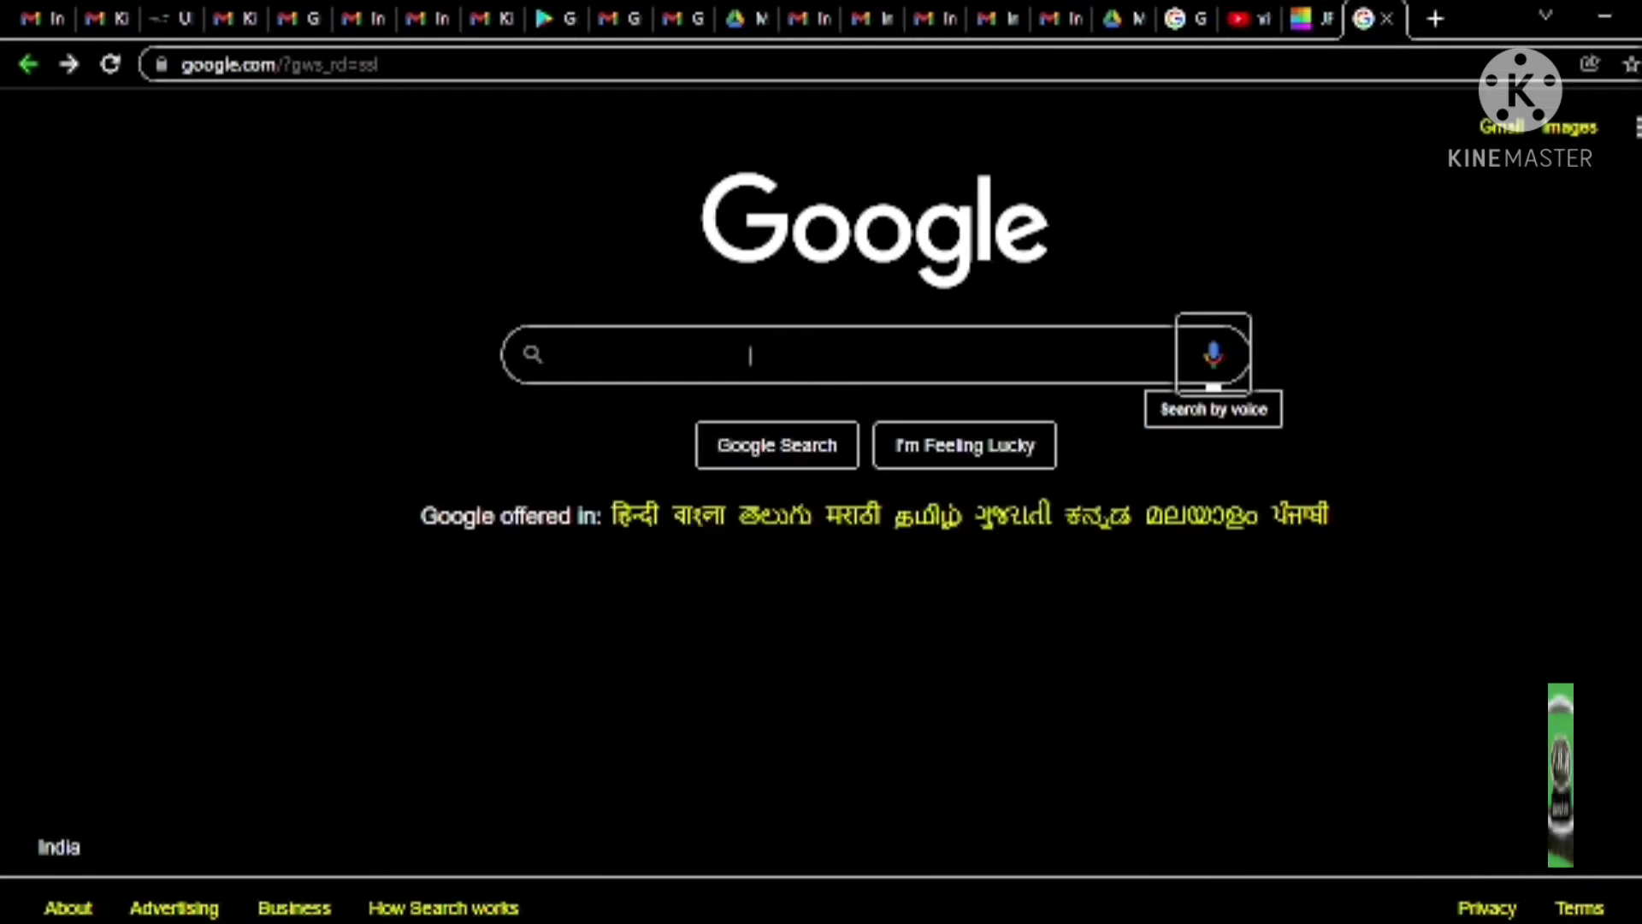
{"action": "key", "text": "shift+Tab"}
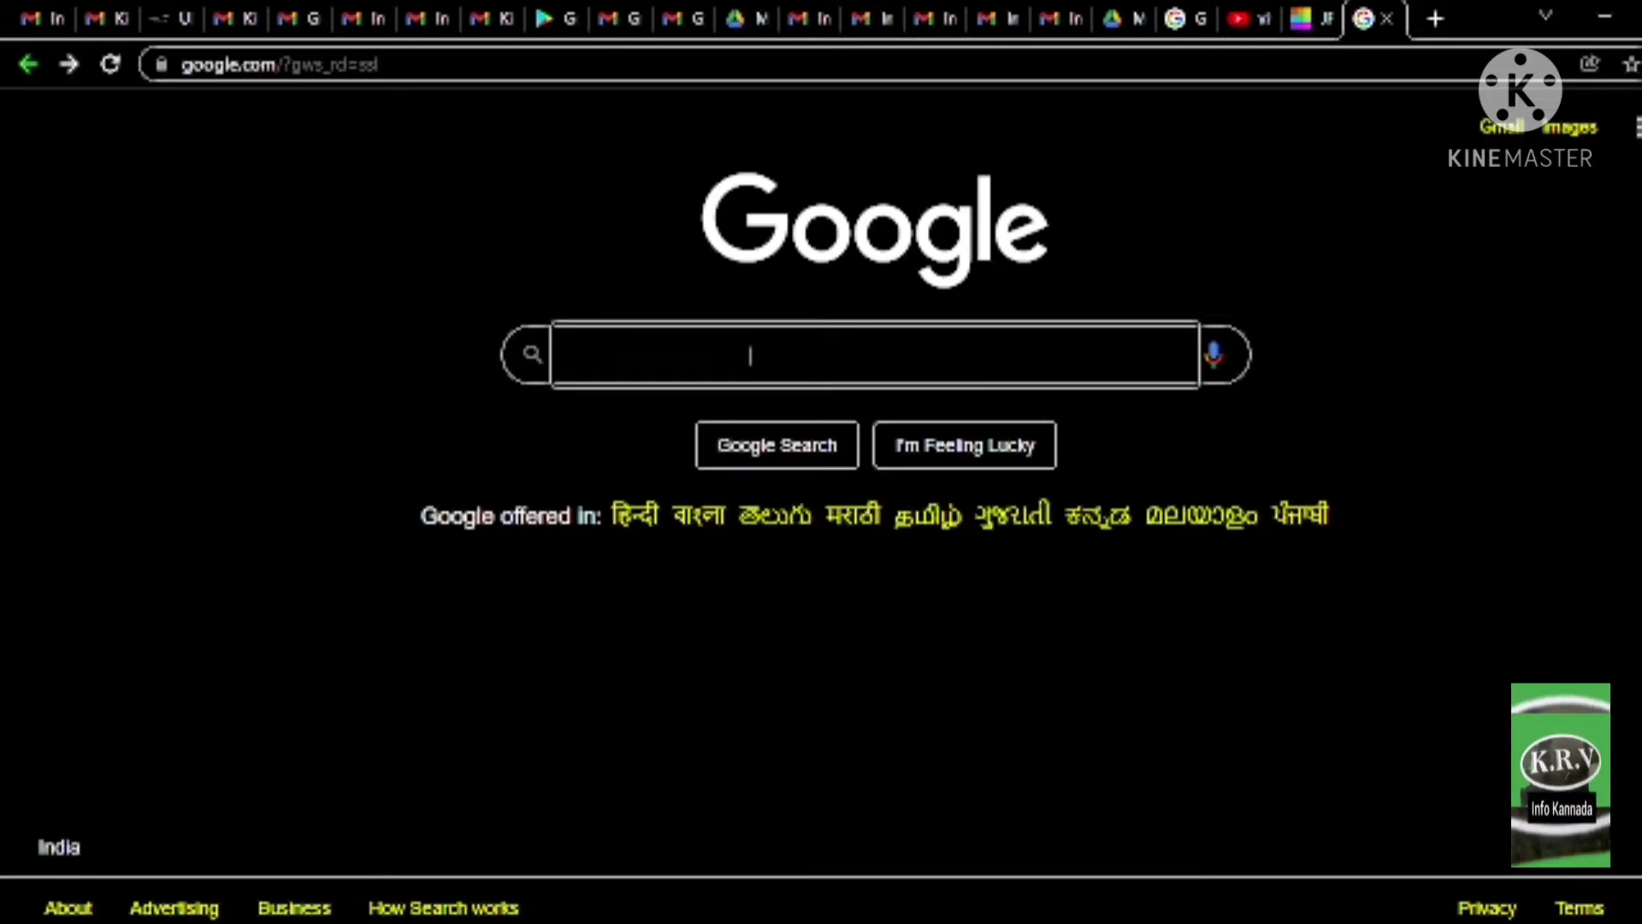
{"action": "type", "text": "image "}
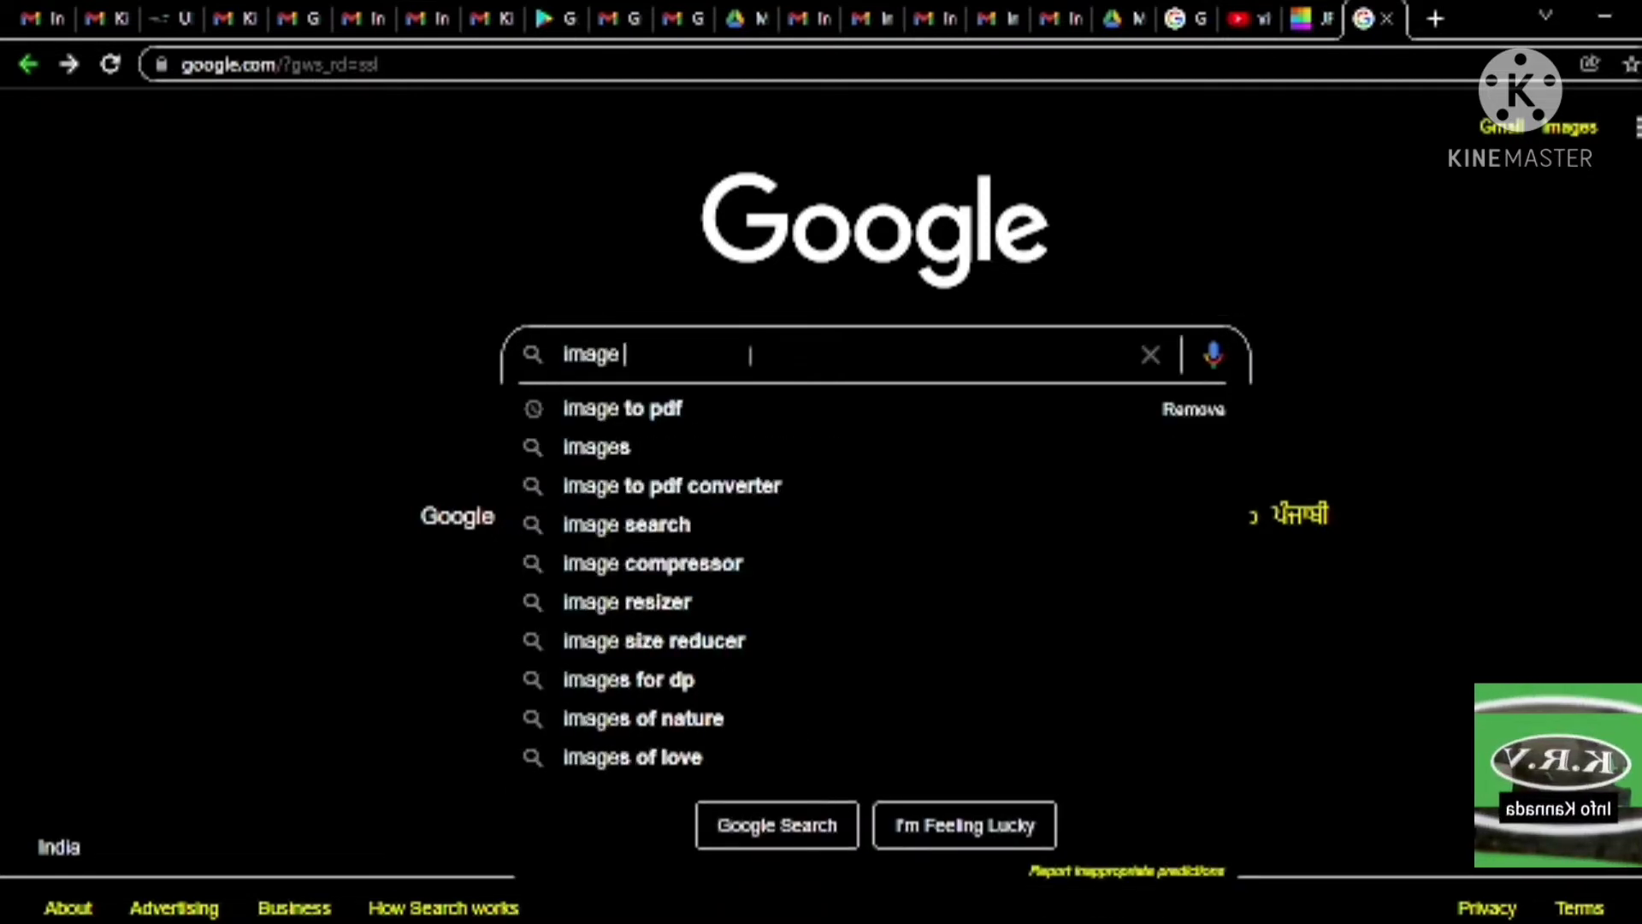
{"action": "type", "text": "to pdf"}
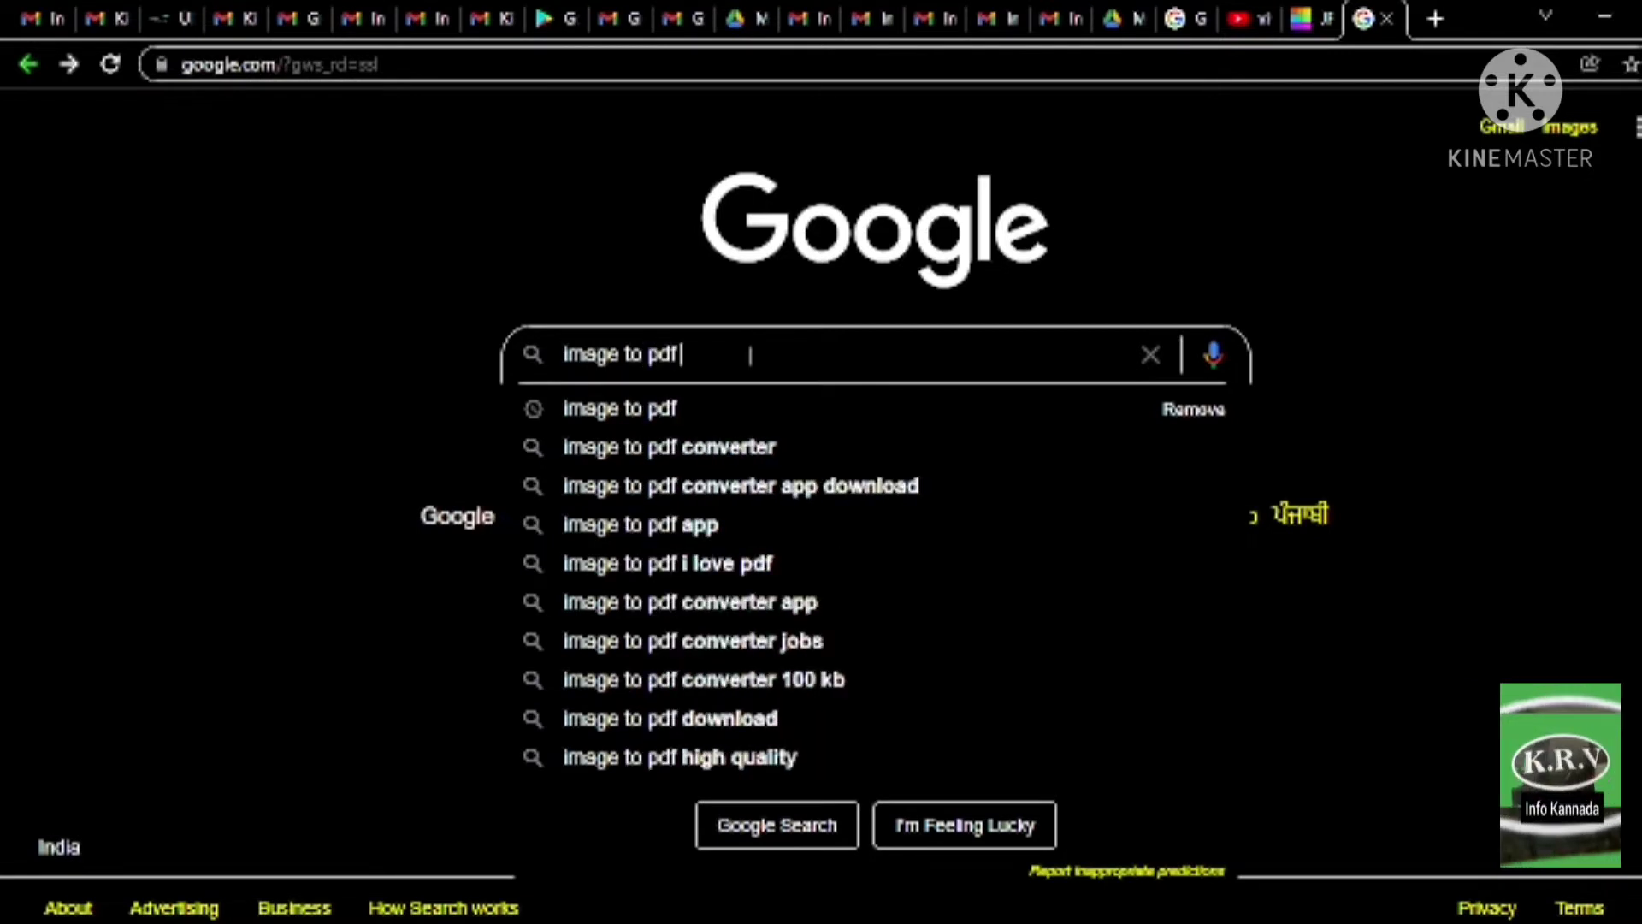
{"action": "type", "text": " online"}
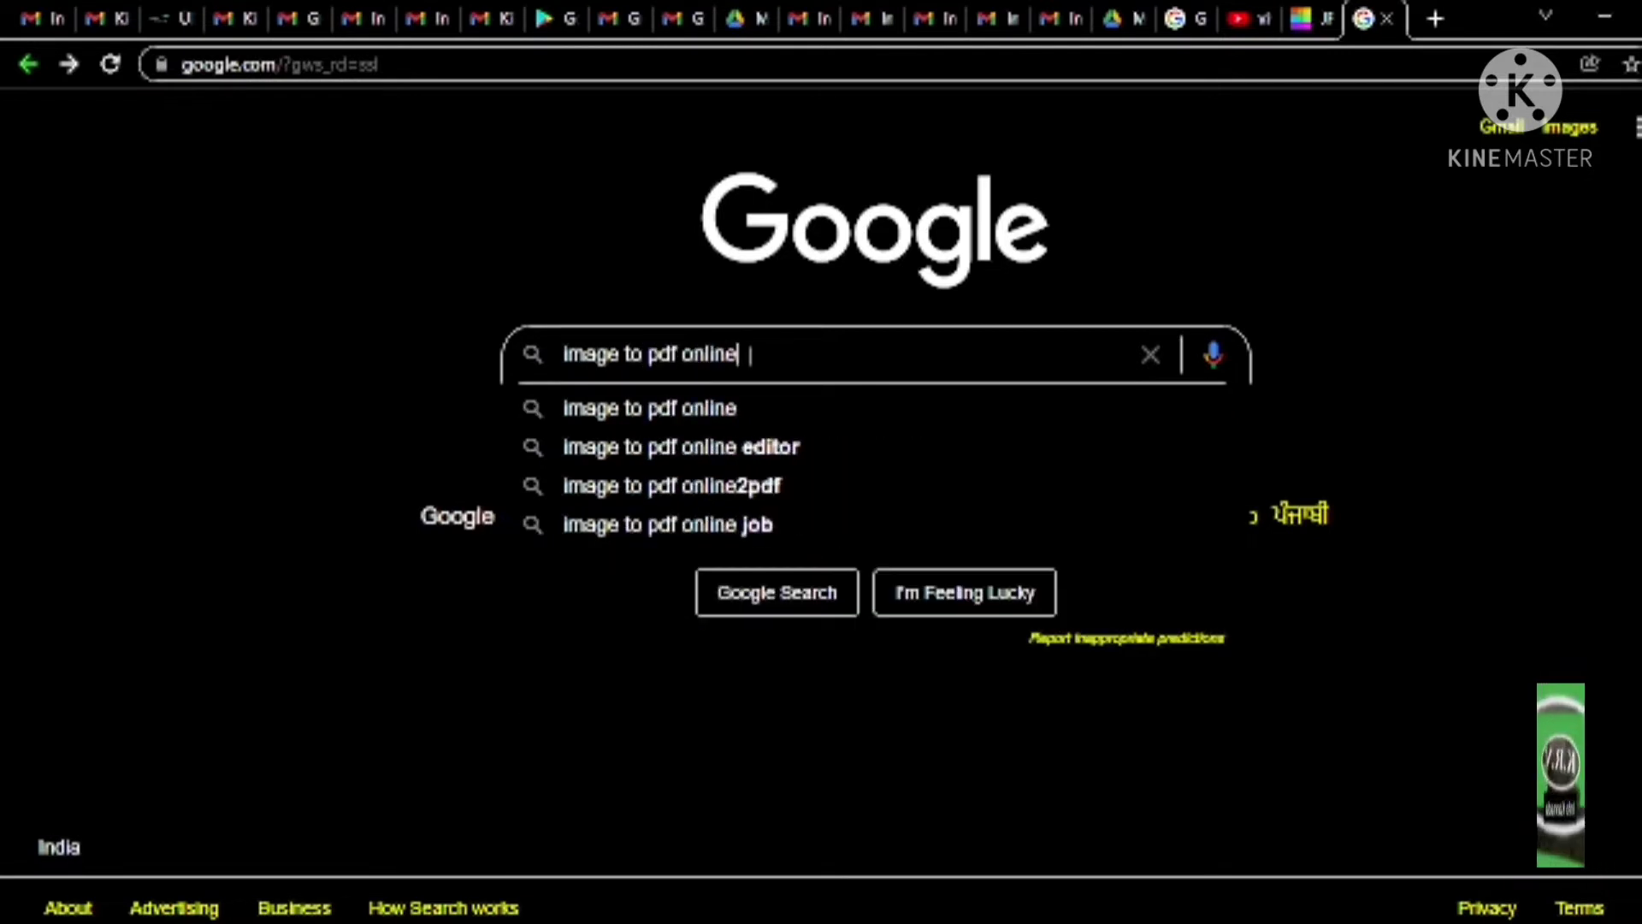
{"action": "key", "text": "Return"}
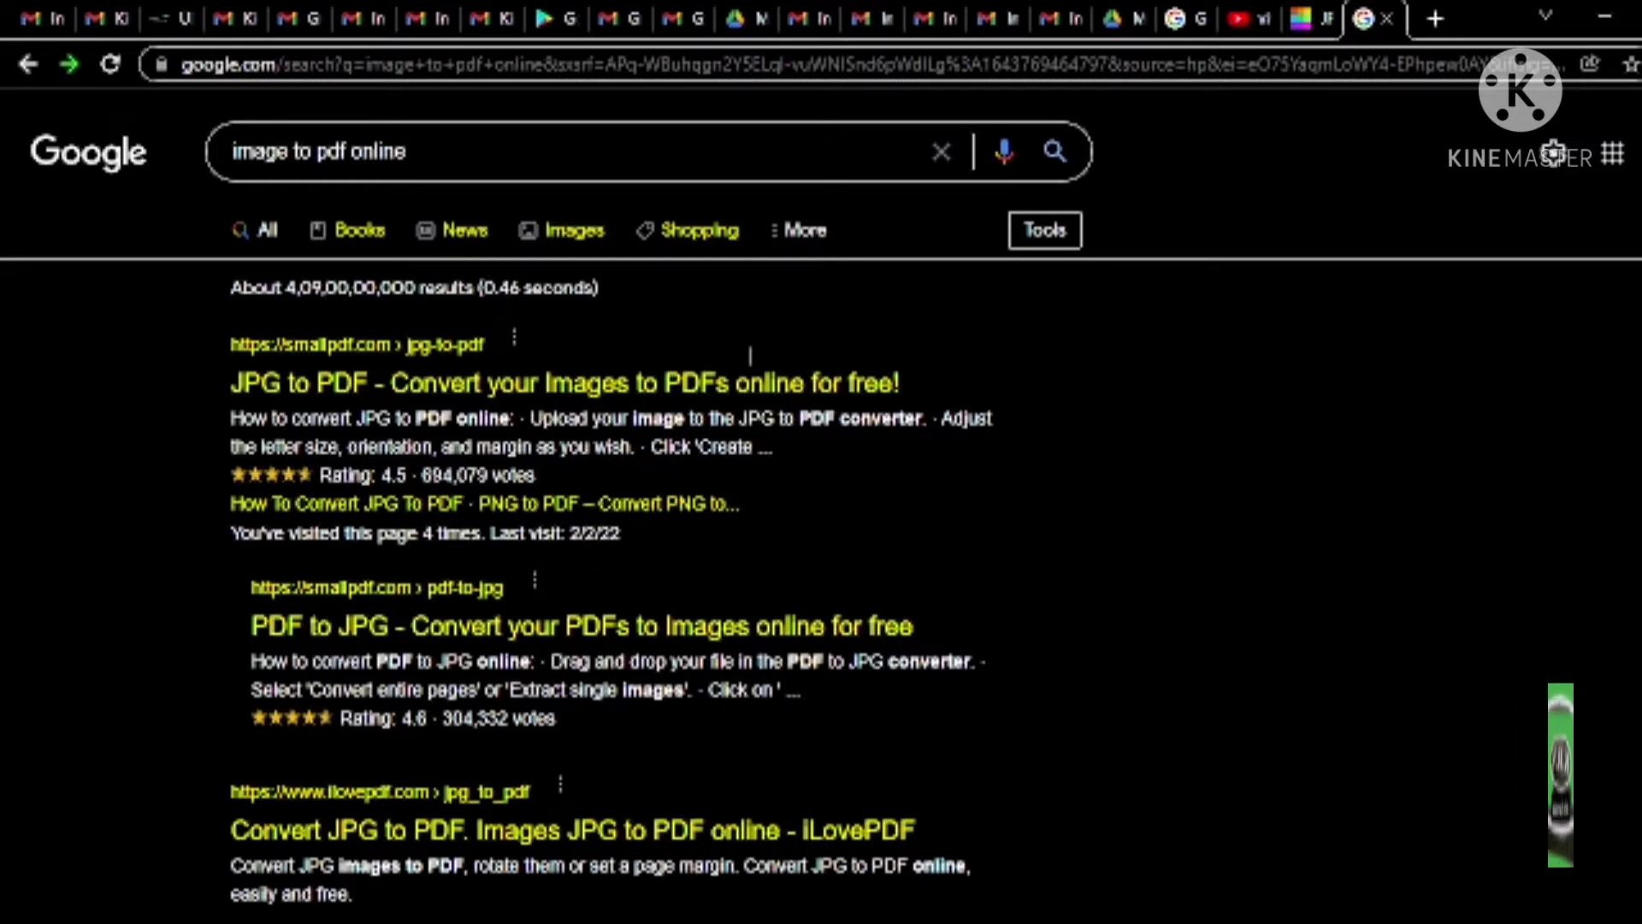
Open the smallpdf.com 'JPG to PDF - Convert your Images to PDFs online for free!' result
{"action": "left_click", "coordinate": [751, 381]}
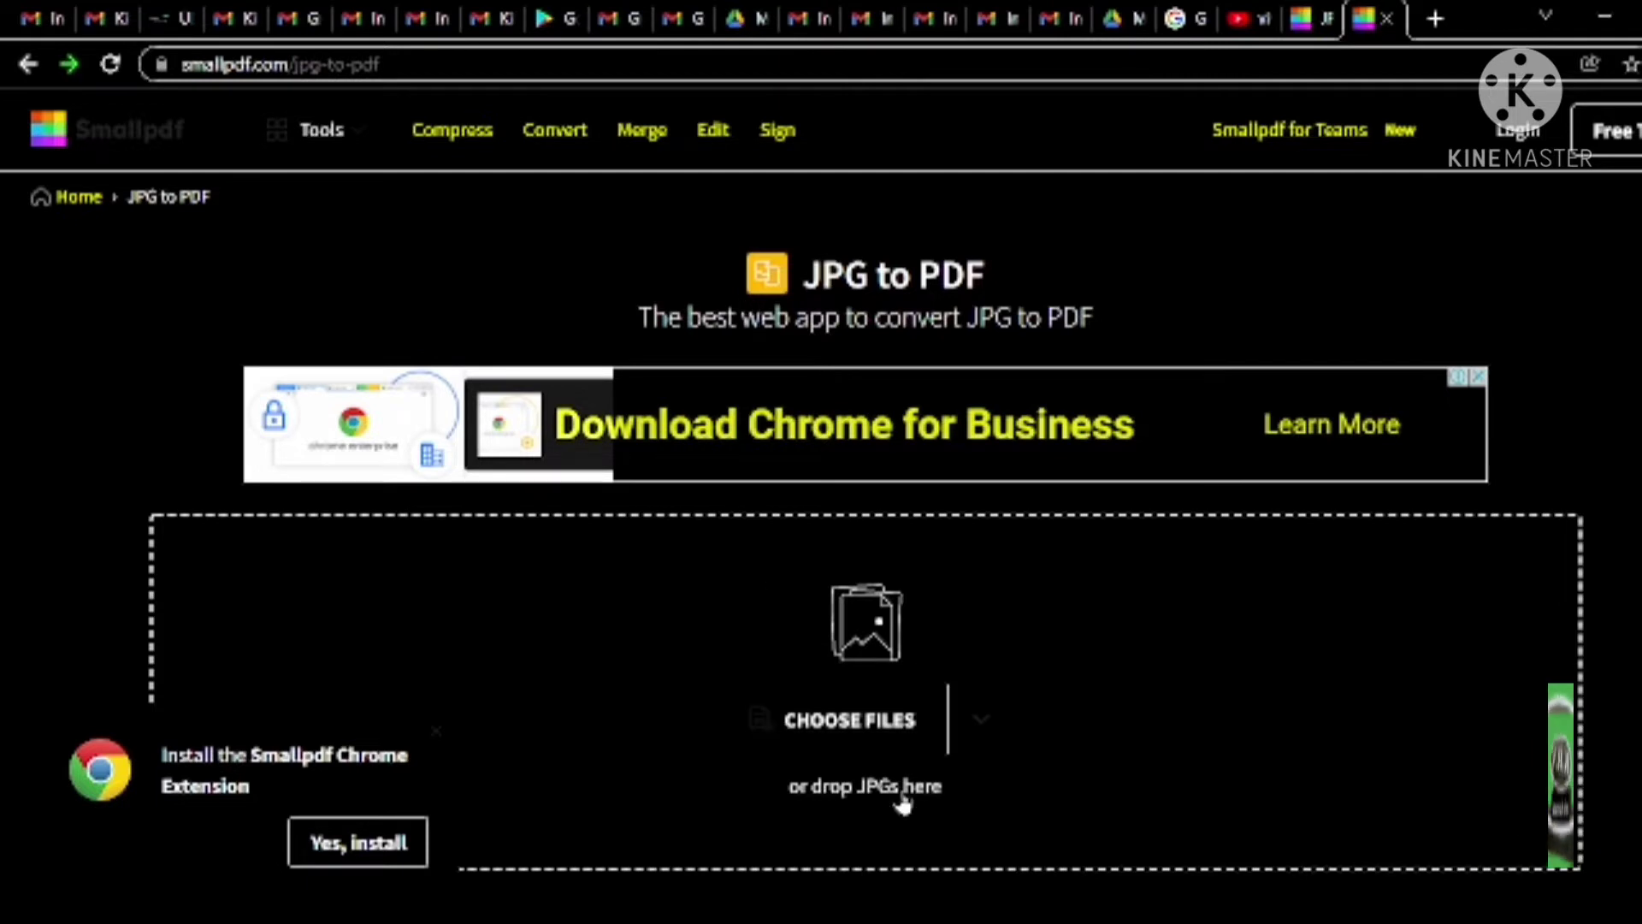
Upload the DIPLOMA 1 image from the Desktop to the JPG to PDF converter
{"action": "left_click", "coordinate": [894, 740]}
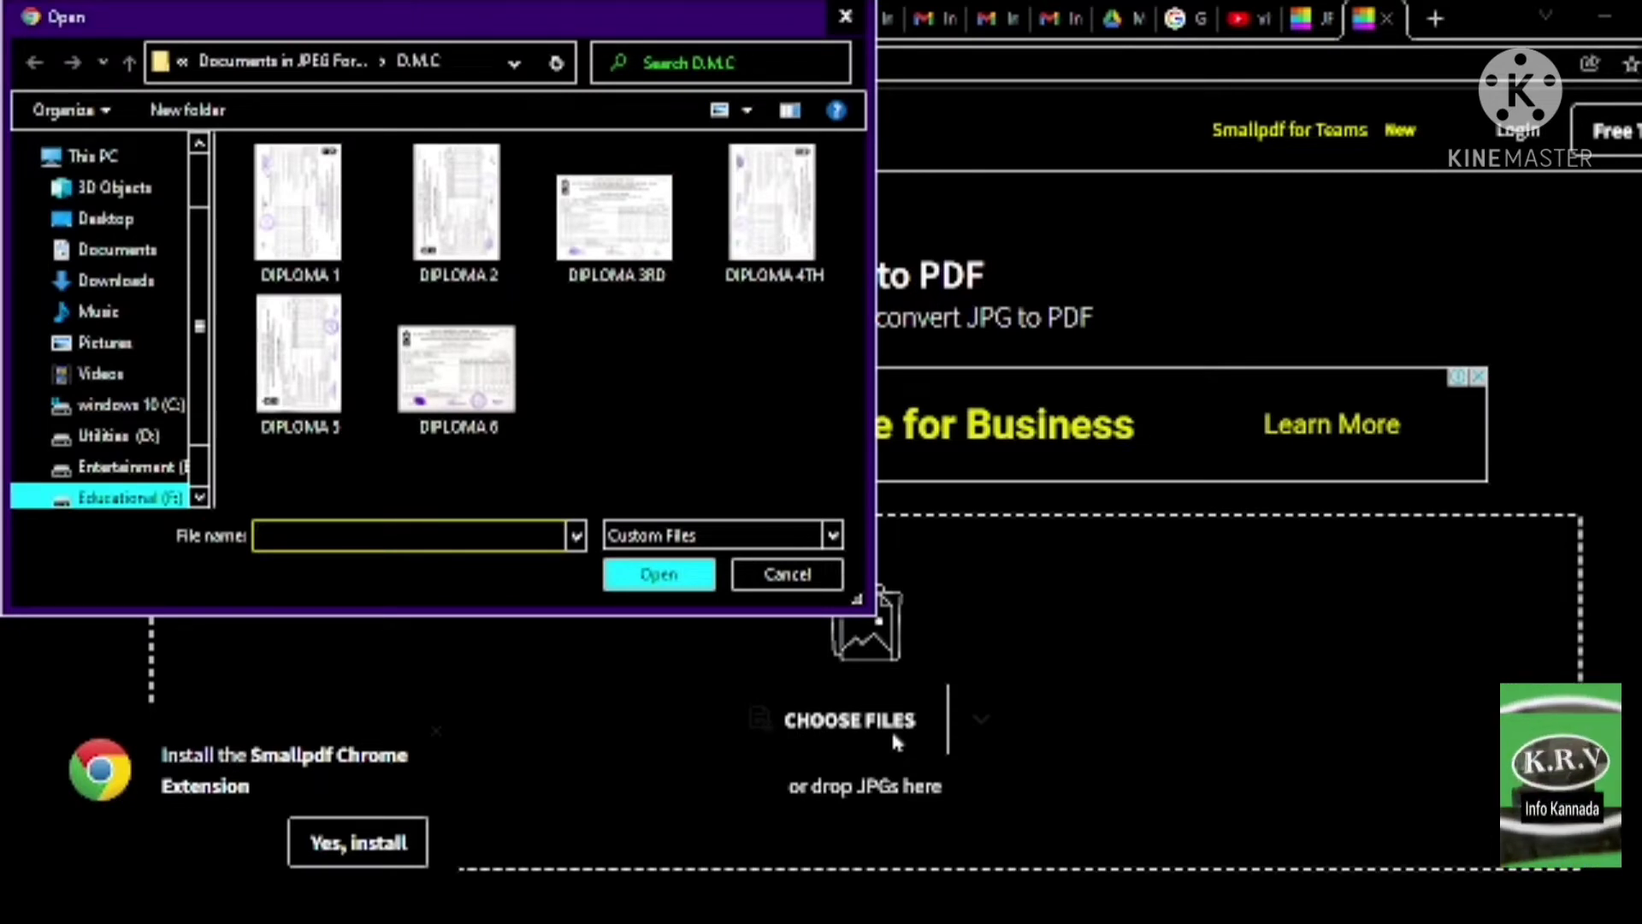
{"action": "left_click", "coordinate": [114, 219]}
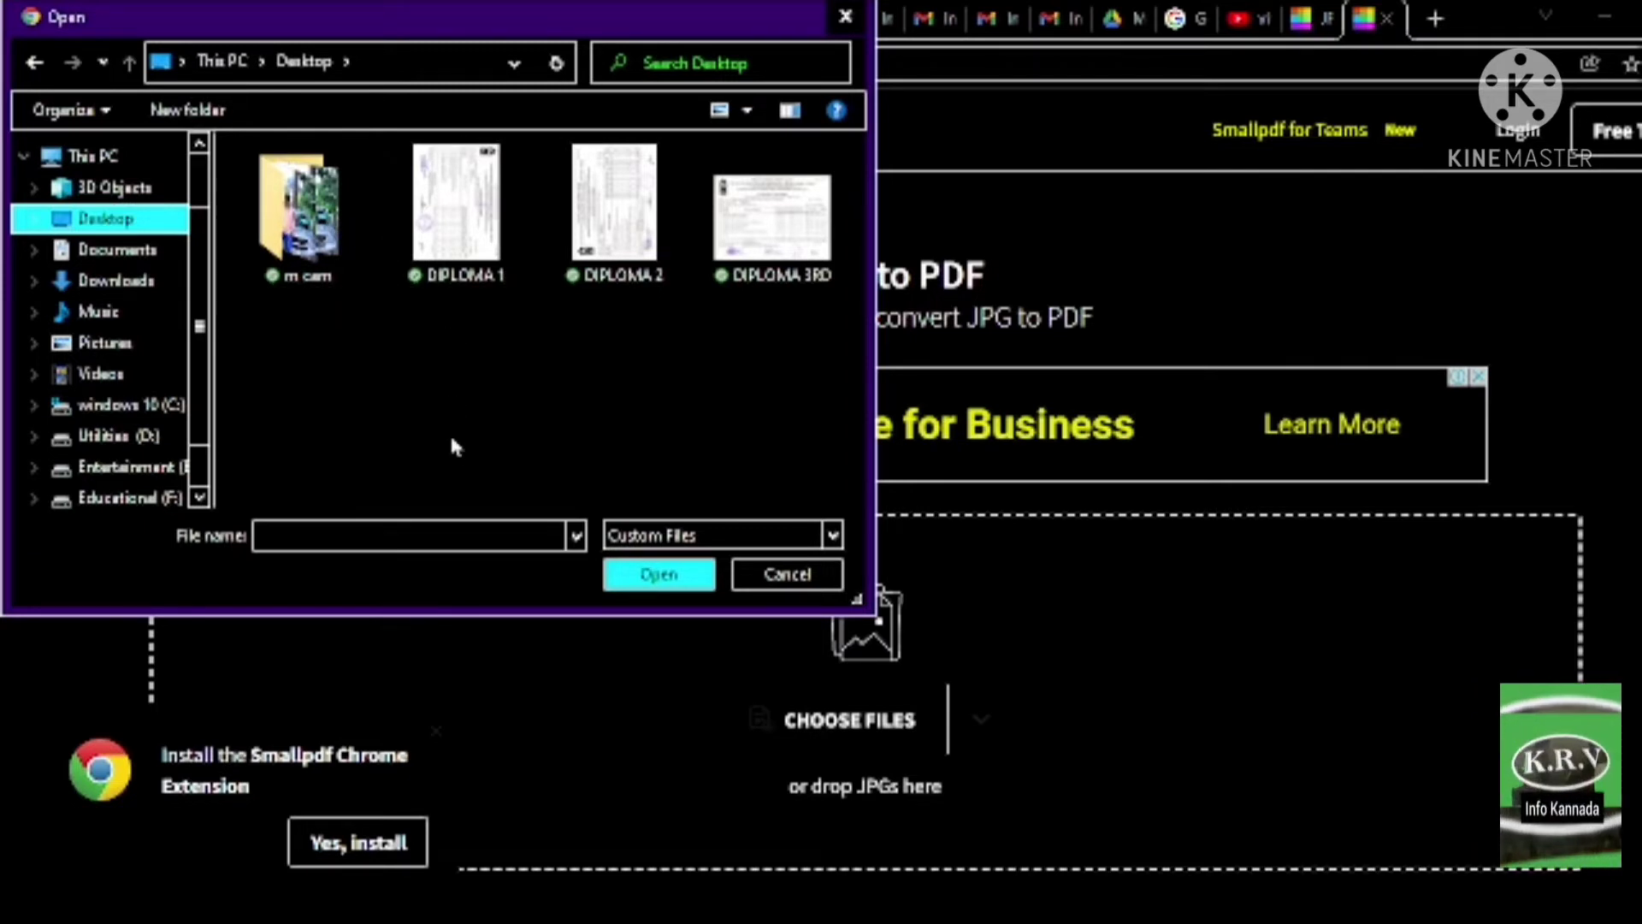
{"action": "left_click", "coordinate": [469, 248]}
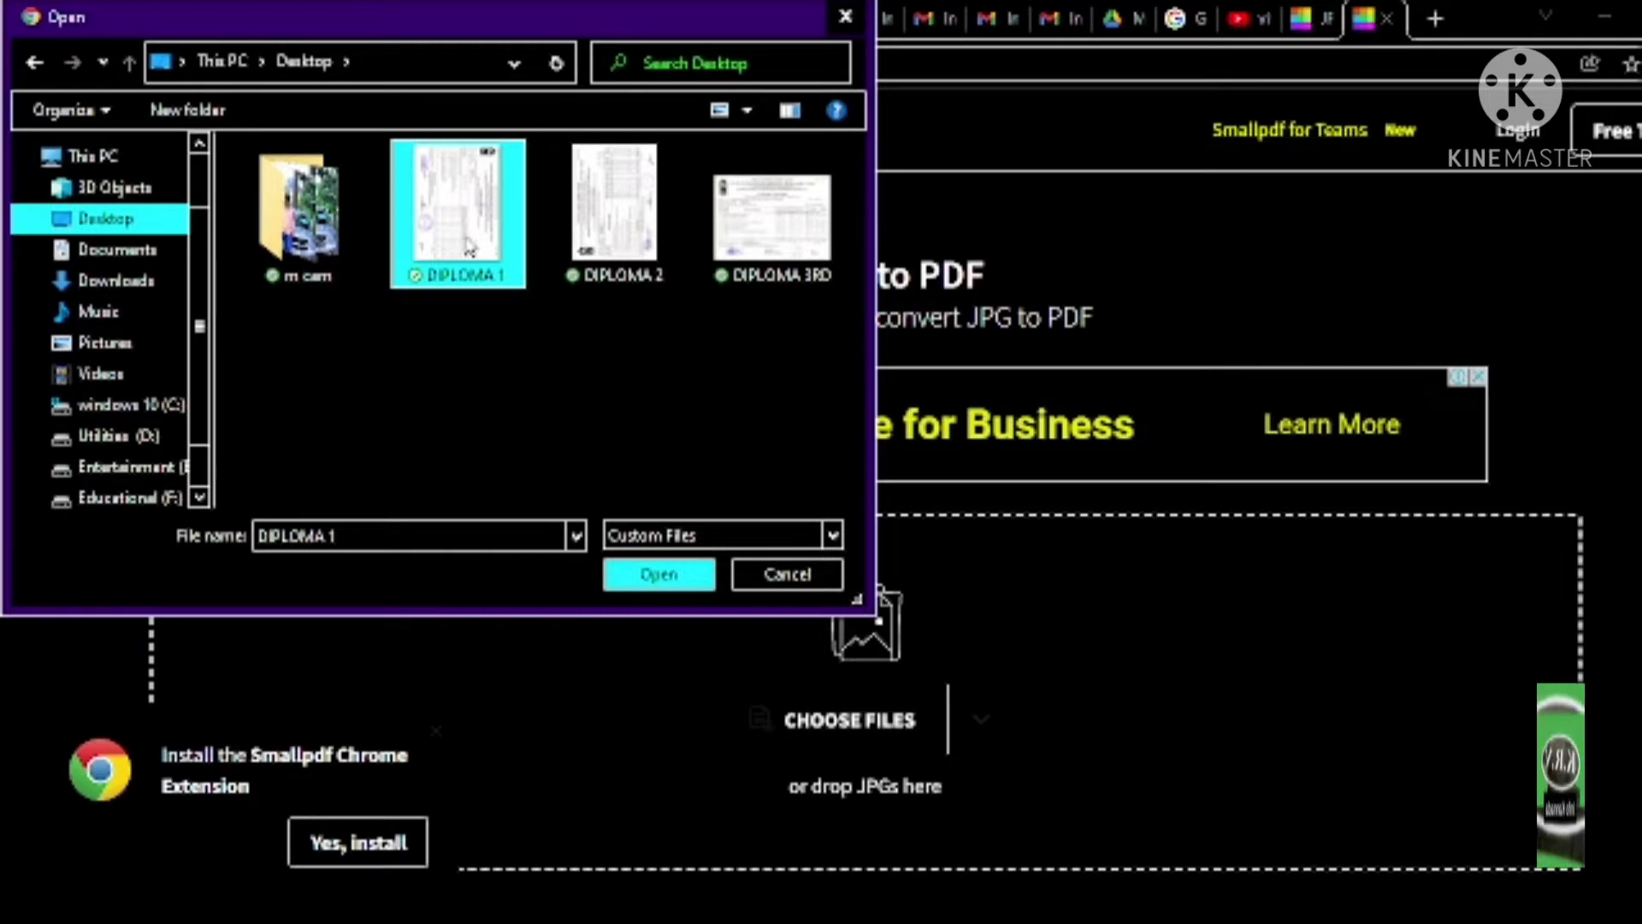
{"action": "left_click", "coordinate": [640, 578]}
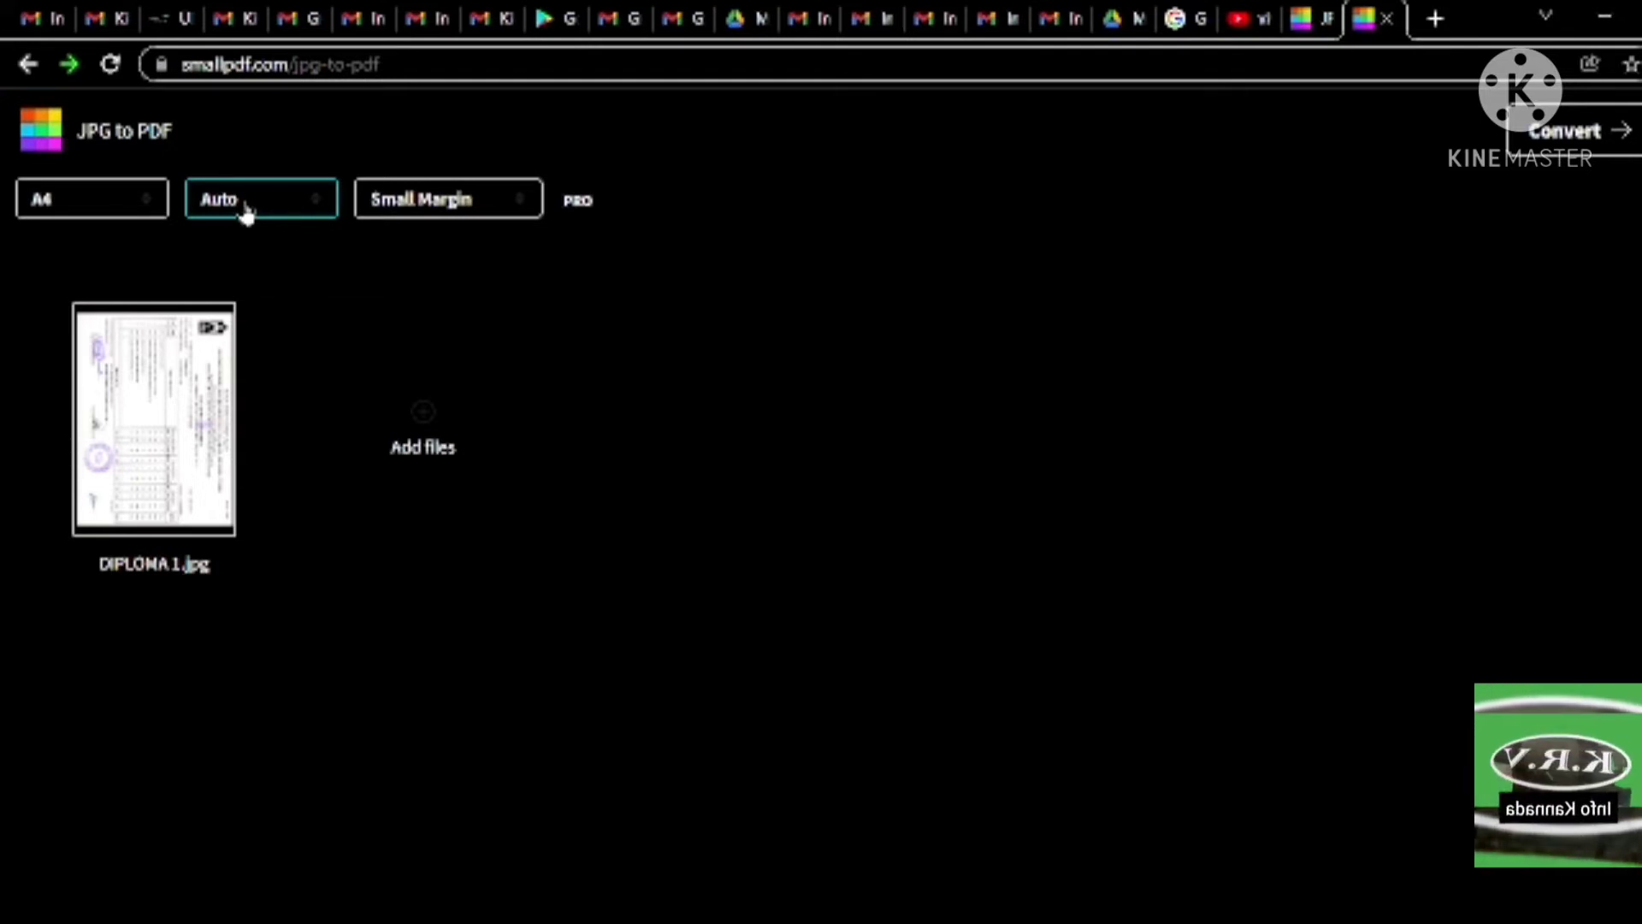
Keep A4, Auto orientation and Small Margin, and convert DIPLOMA 1.jpg to PDF
{"action": "left_click", "coordinate": [361, 425]}
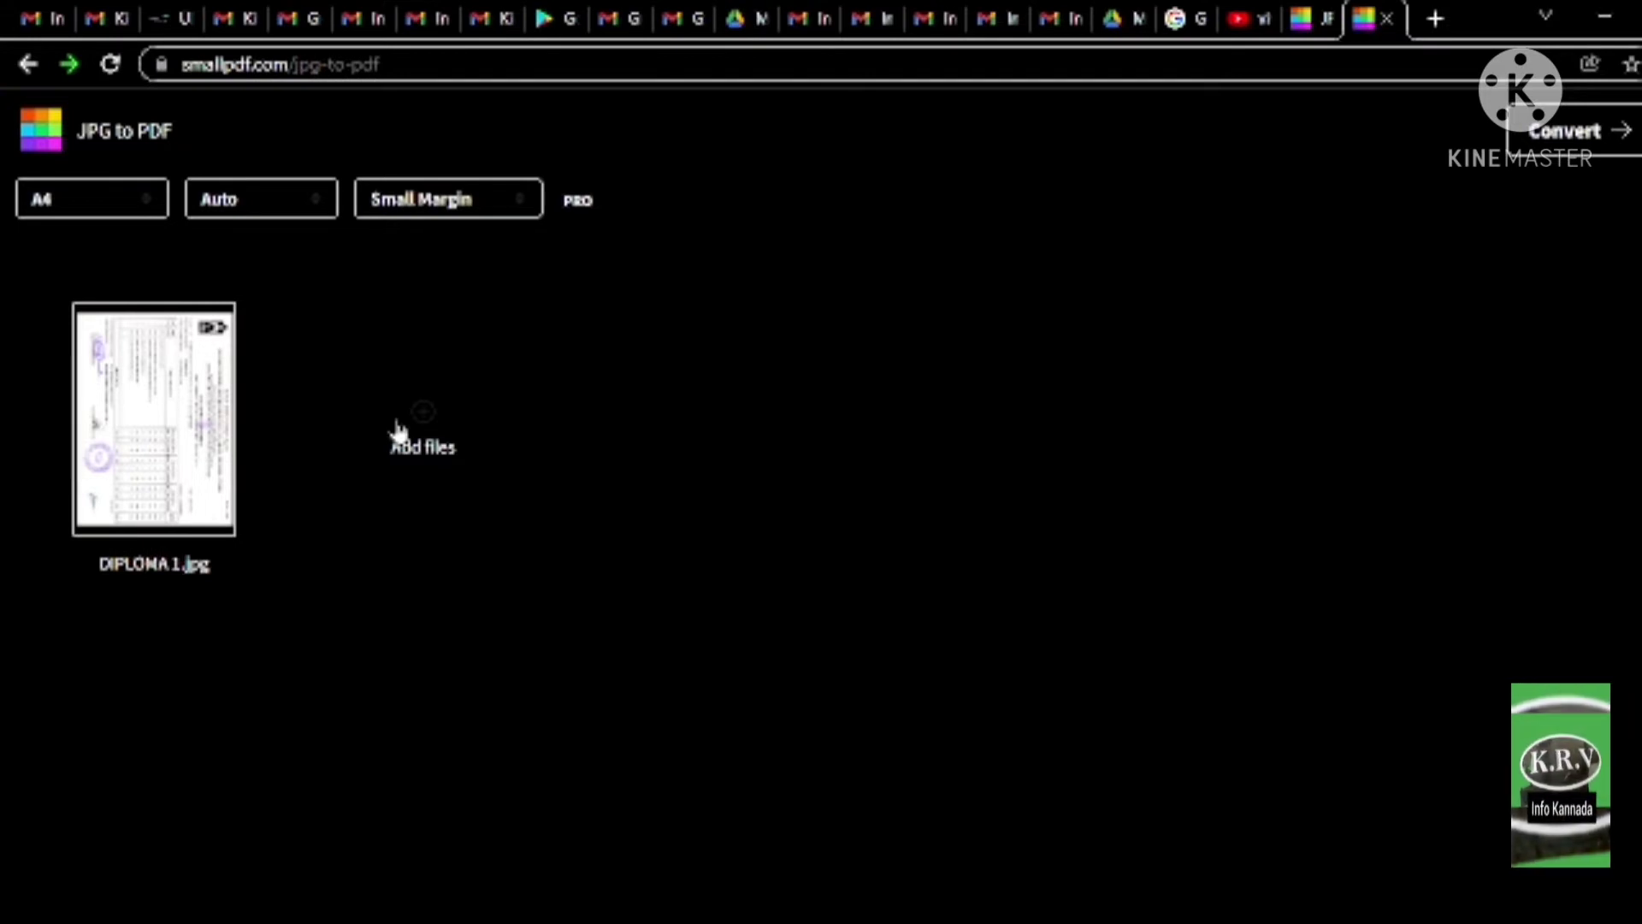
{"action": "left_click", "coordinate": [397, 431]}
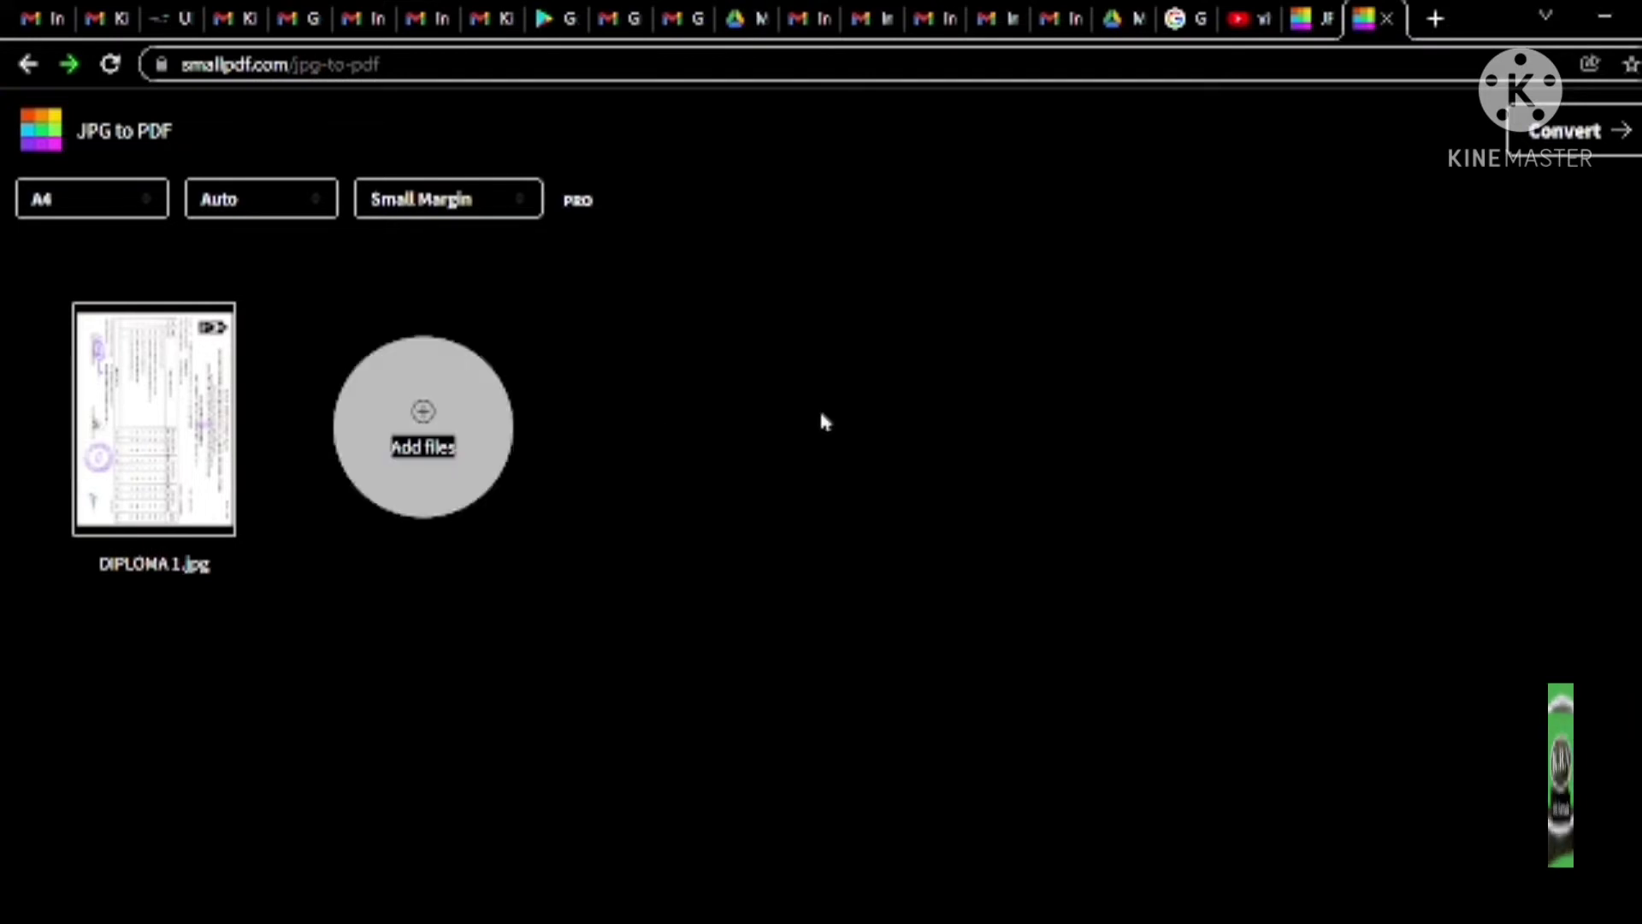
{"action": "left_click", "coordinate": [1558, 152]}
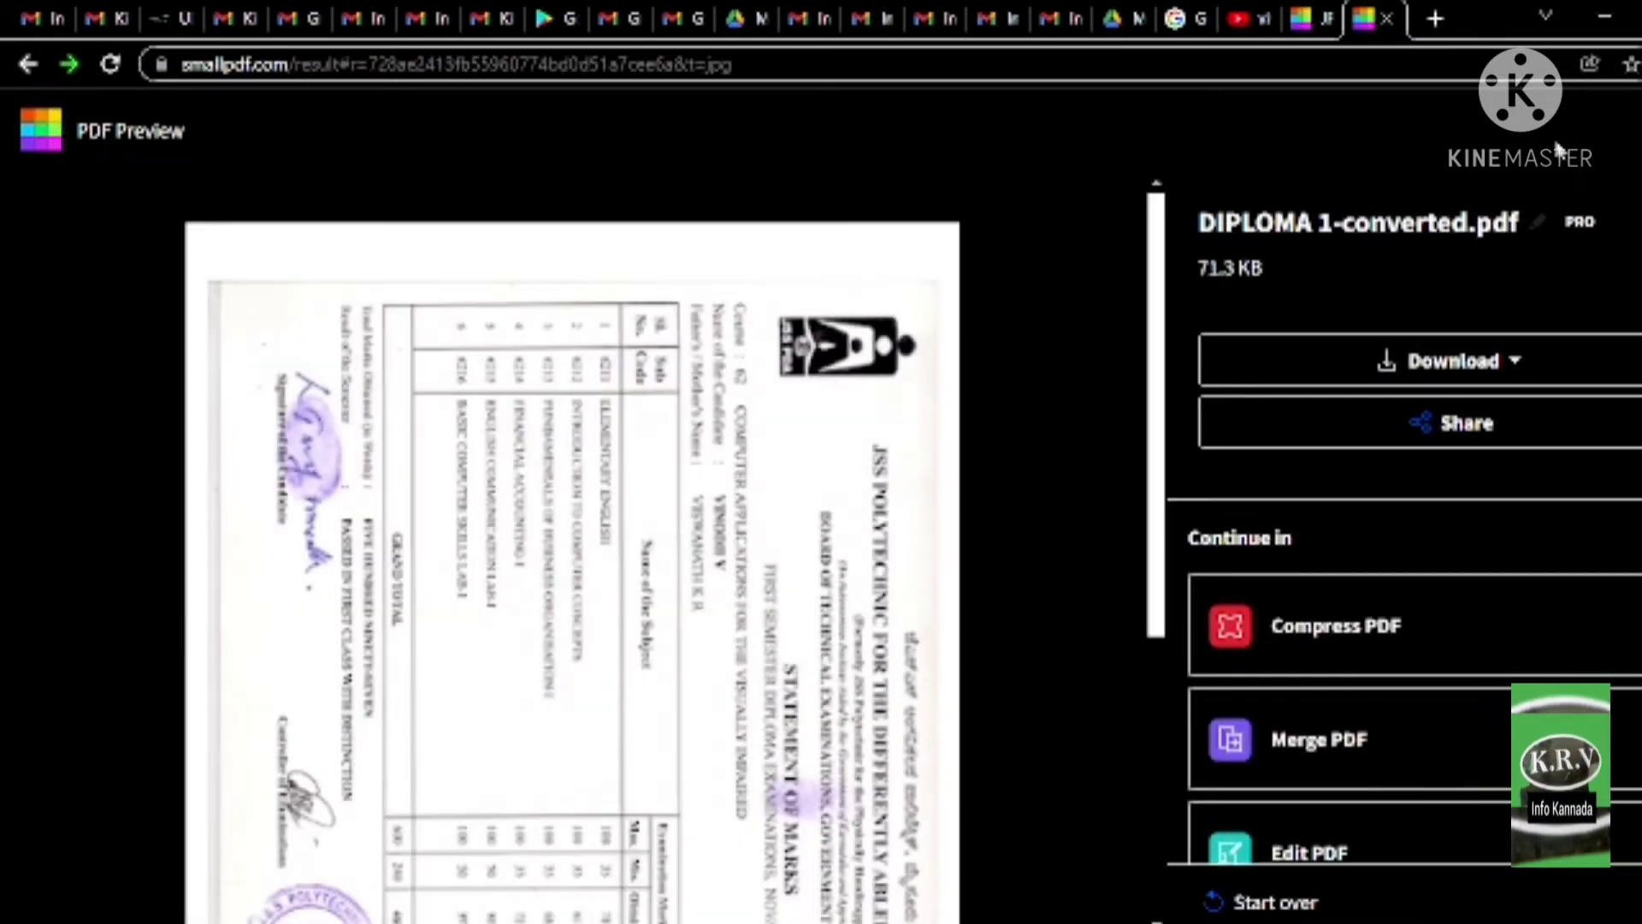
Scroll through the one-page DIPLOMA 1-converted.pdf preview and the Continue in panel
{"action": "scroll", "coordinate": [693, 488], "scroll_direction": "down", "scroll_amount": 5}
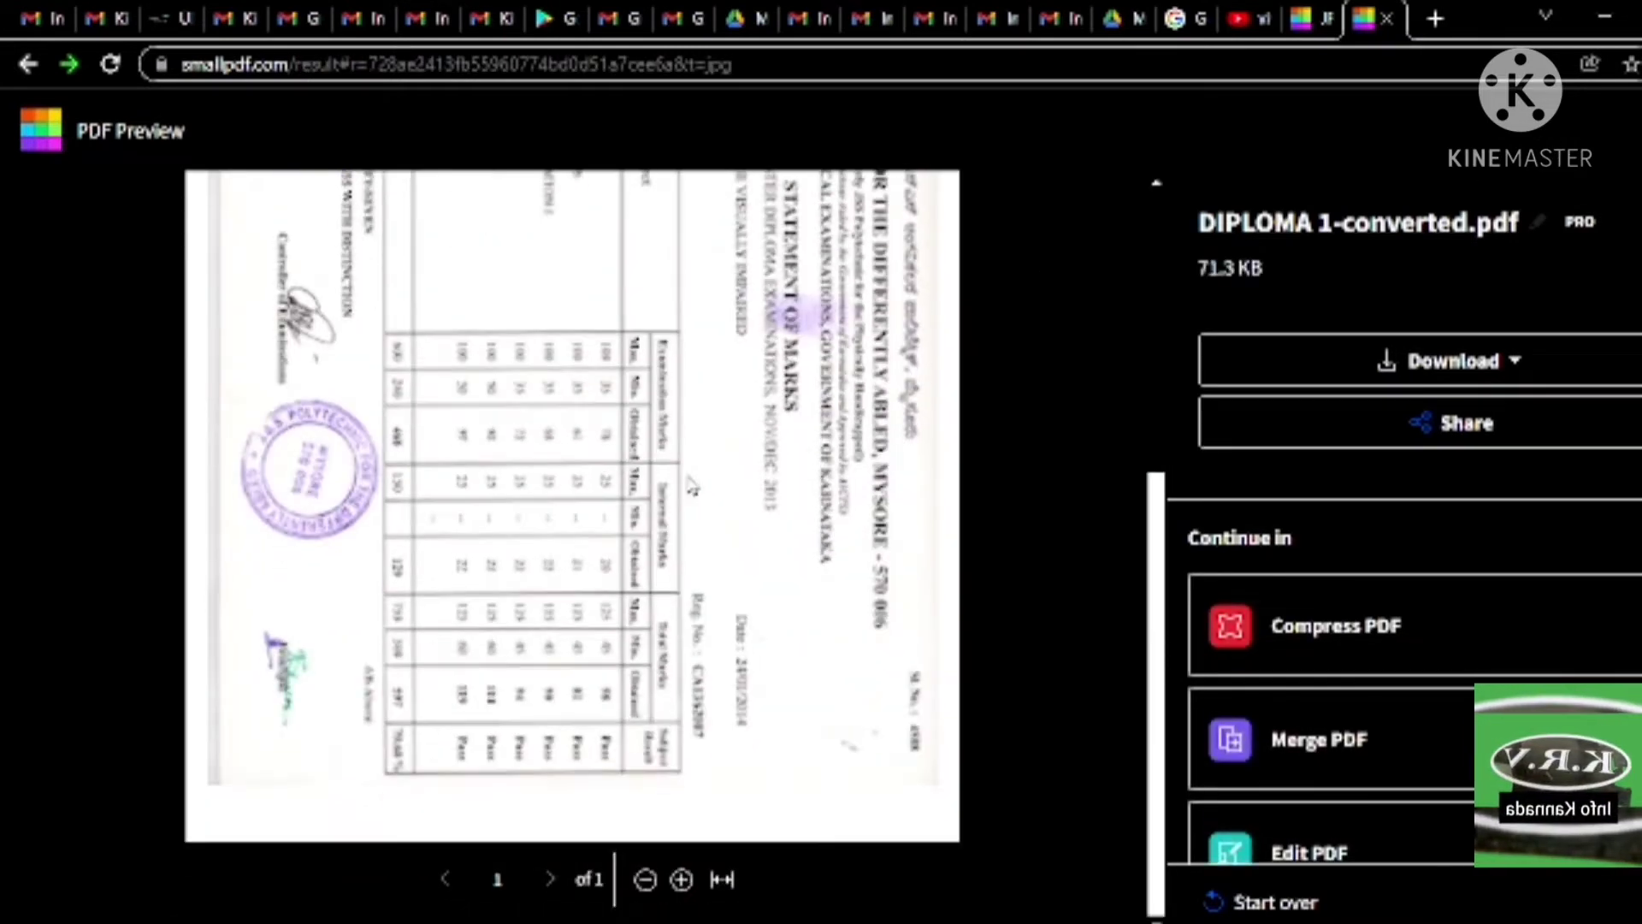
{"action": "scroll", "coordinate": [693, 487], "scroll_direction": "up", "scroll_amount": 5}
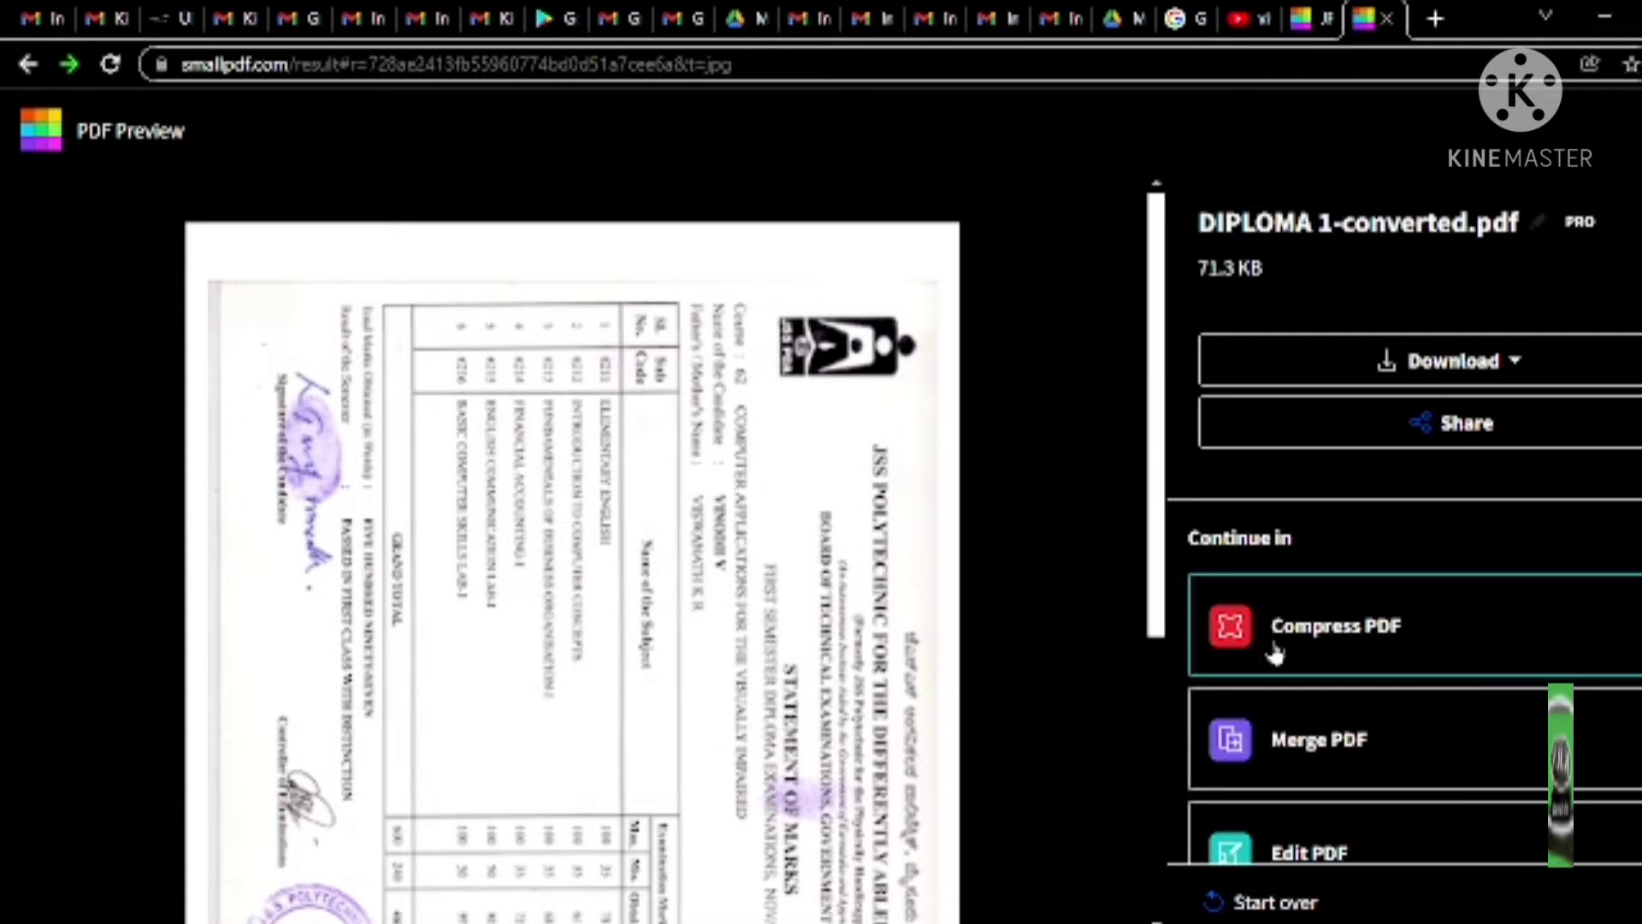
{"action": "scroll", "coordinate": [1299, 643], "scroll_direction": "down", "scroll_amount": 1}
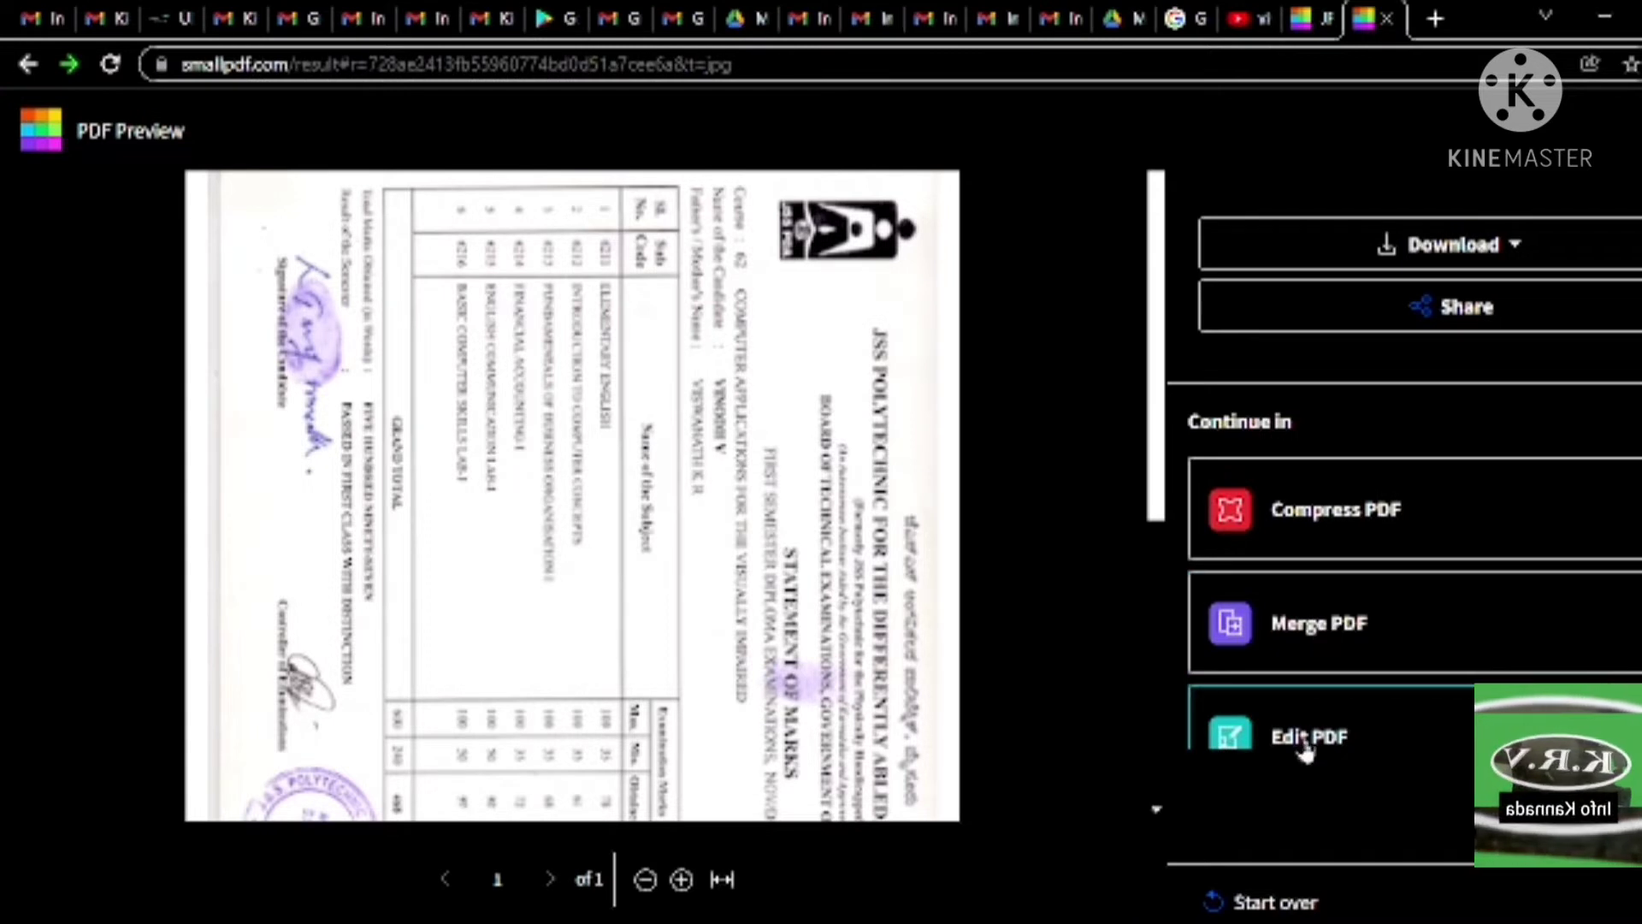
{"action": "scroll", "coordinate": [1305, 752], "scroll_direction": "down", "scroll_amount": 2}
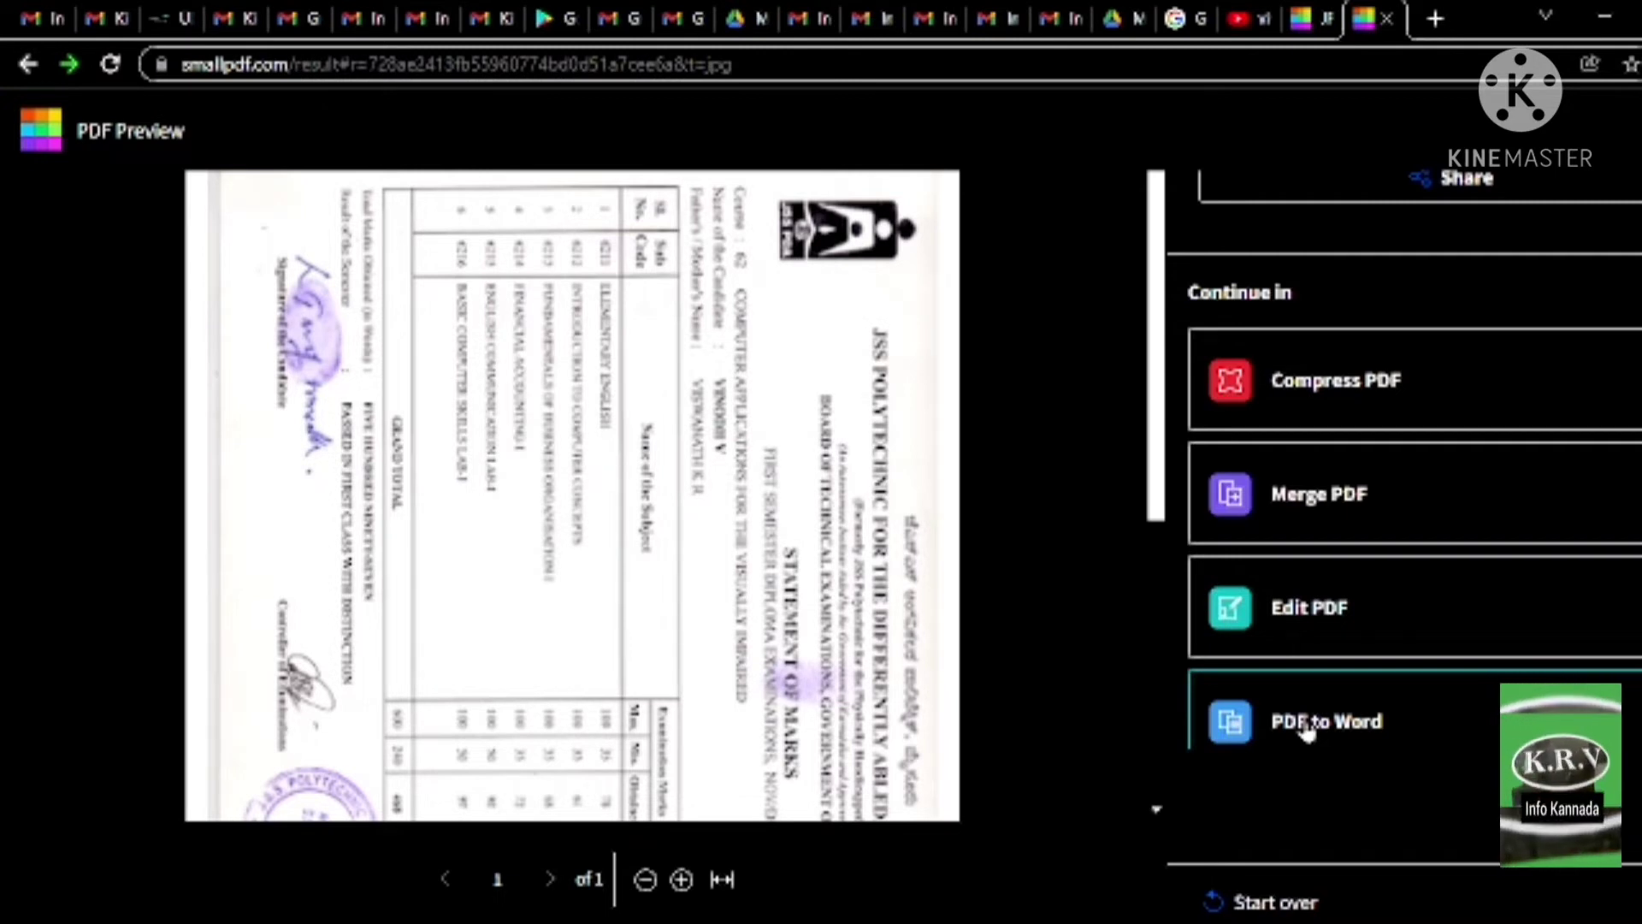
{"action": "scroll", "coordinate": [1304, 727], "scroll_direction": "down", "scroll_amount": 3}
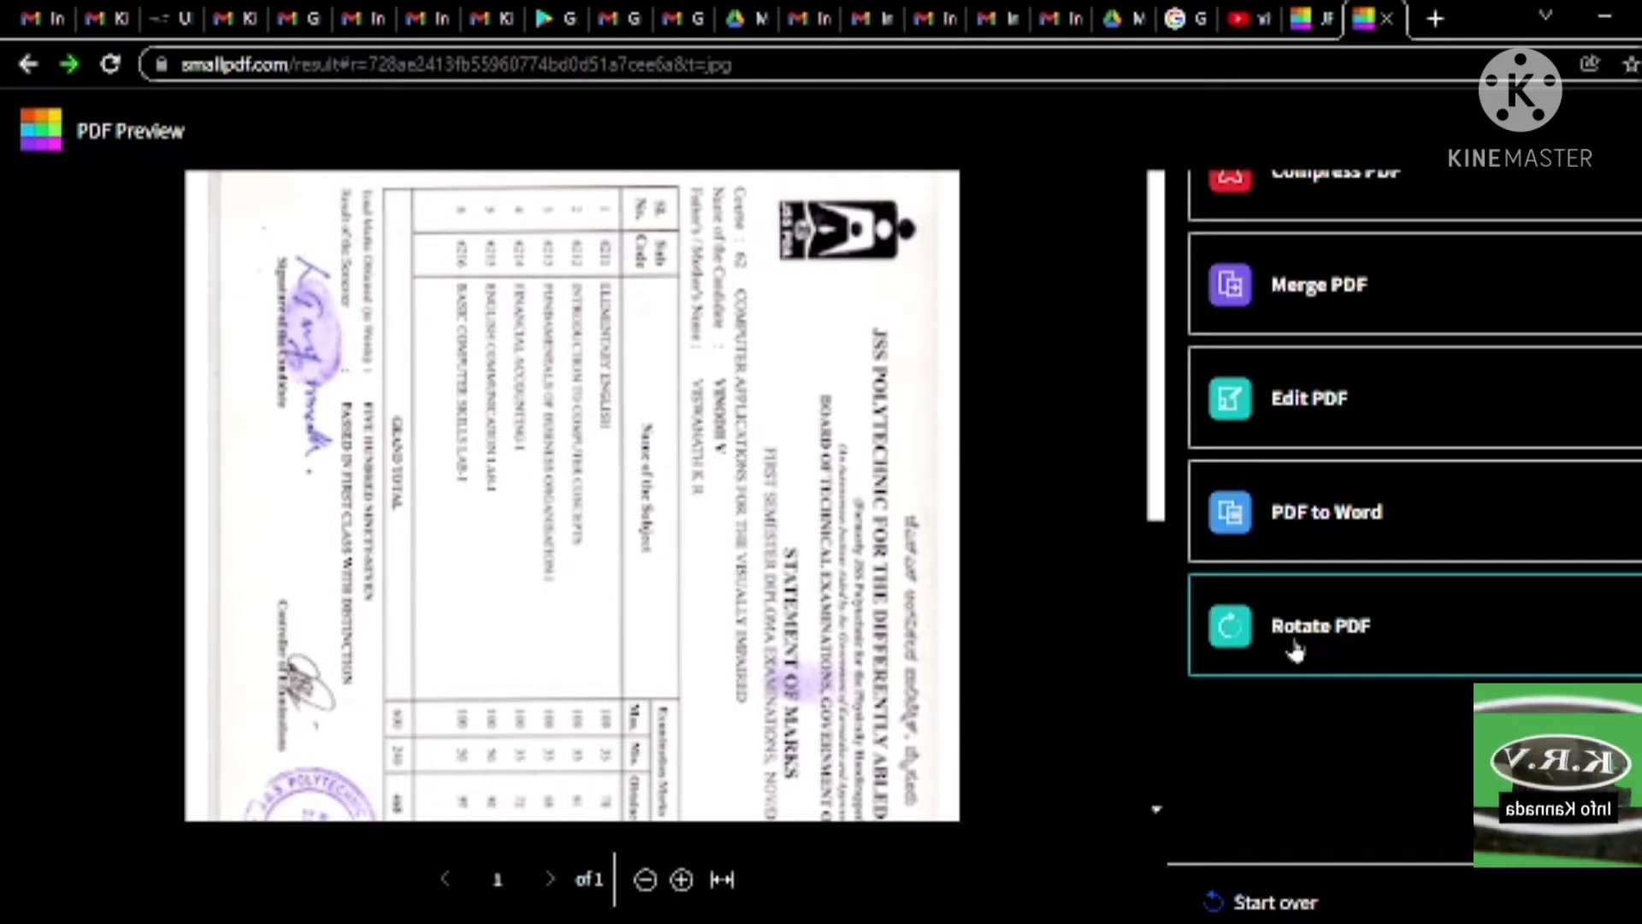
{"action": "scroll", "coordinate": [1296, 650], "scroll_direction": "up", "scroll_amount": 5}
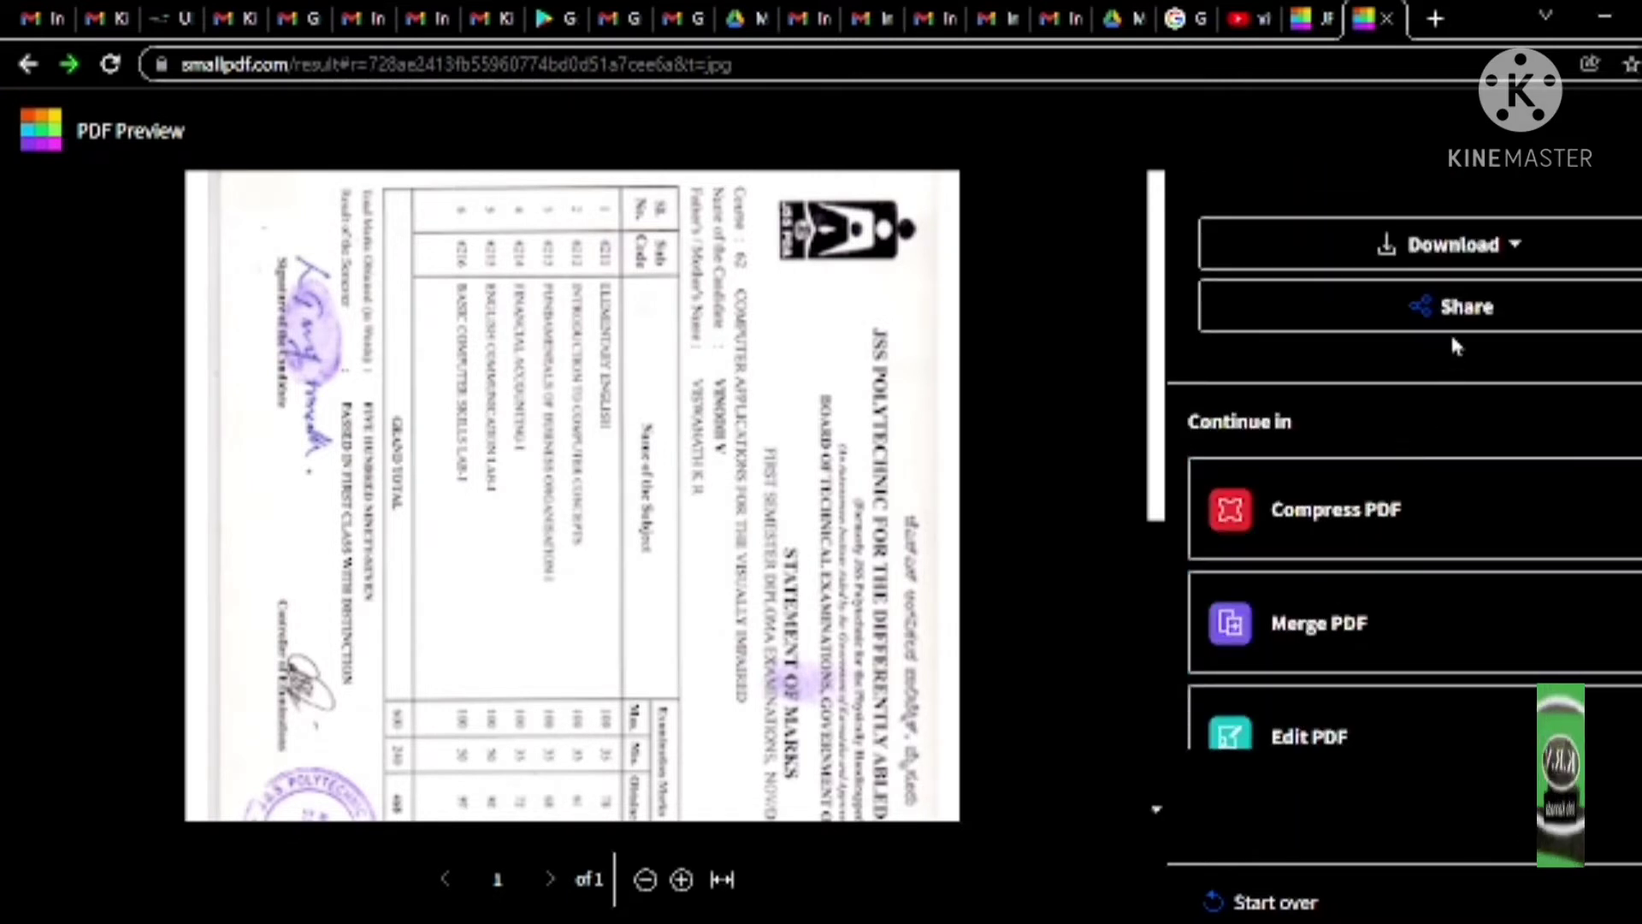
Download DIPLOMA 1-converted.pdf to the computer with Save to device
{"action": "left_click", "coordinate": [1457, 248]}
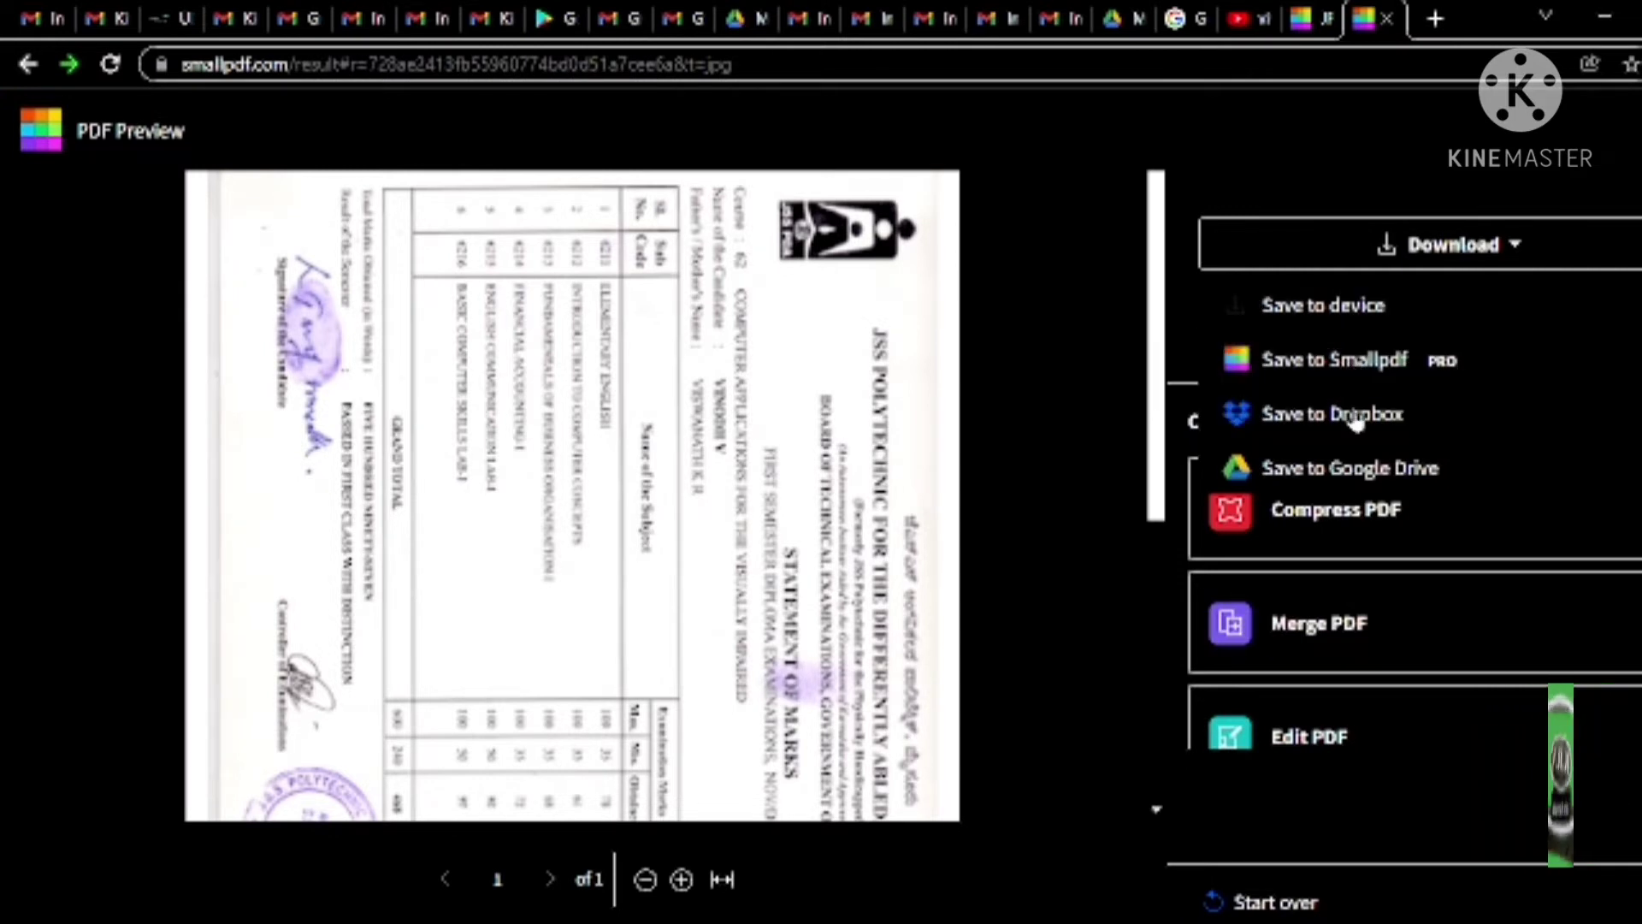
{"action": "mouse_move", "coordinate": [1353, 464]}
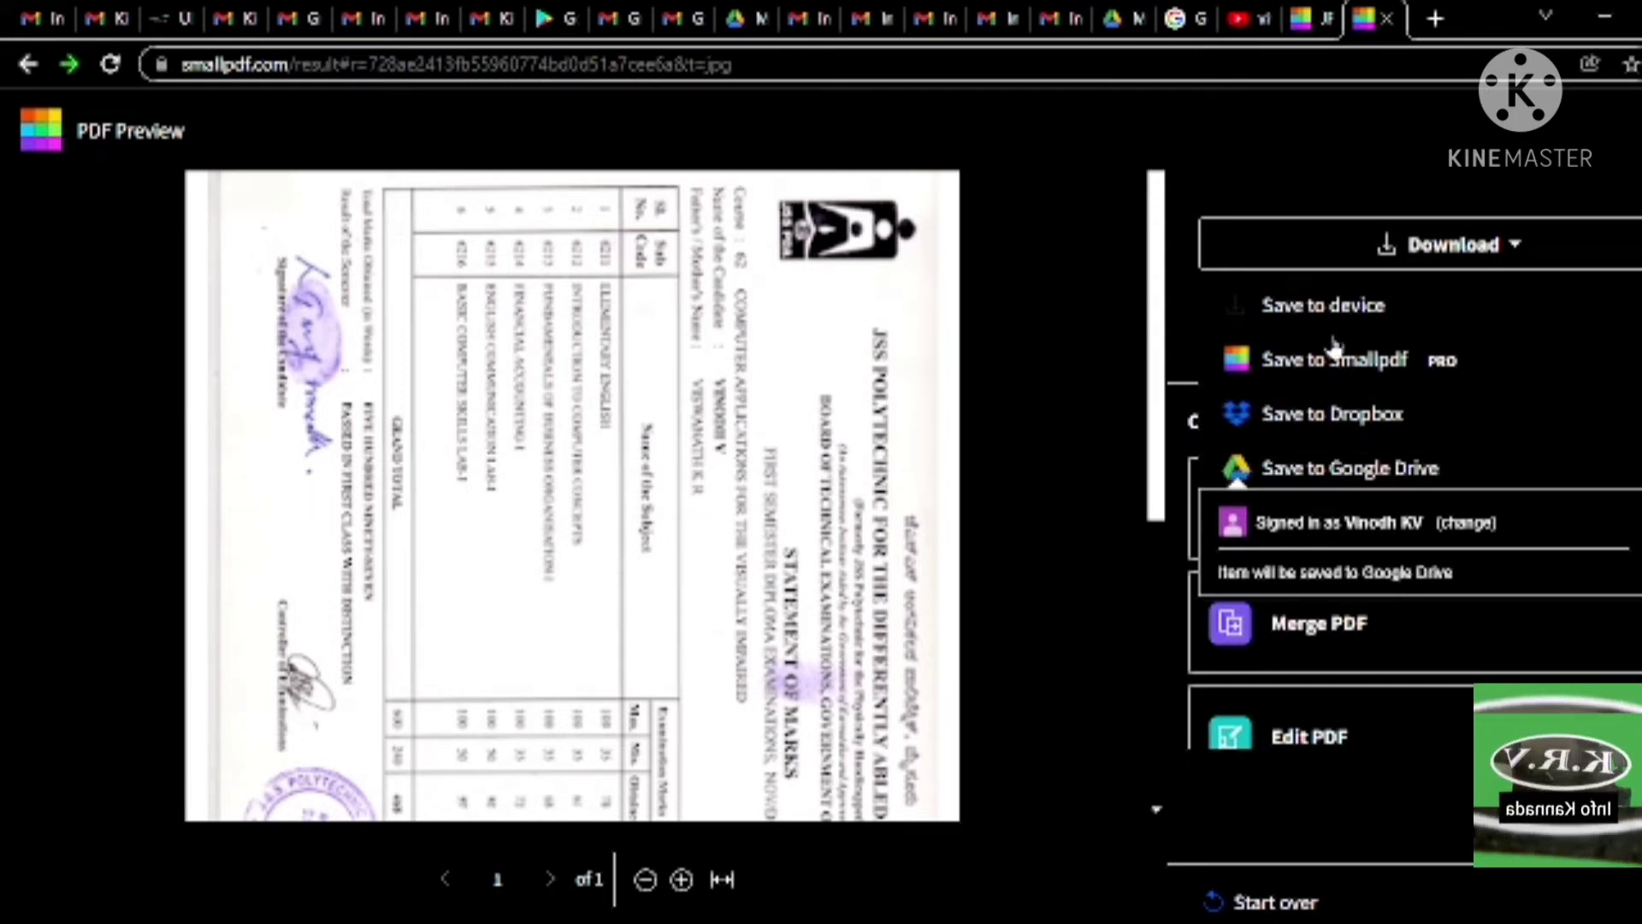
{"action": "left_click", "coordinate": [1304, 299]}
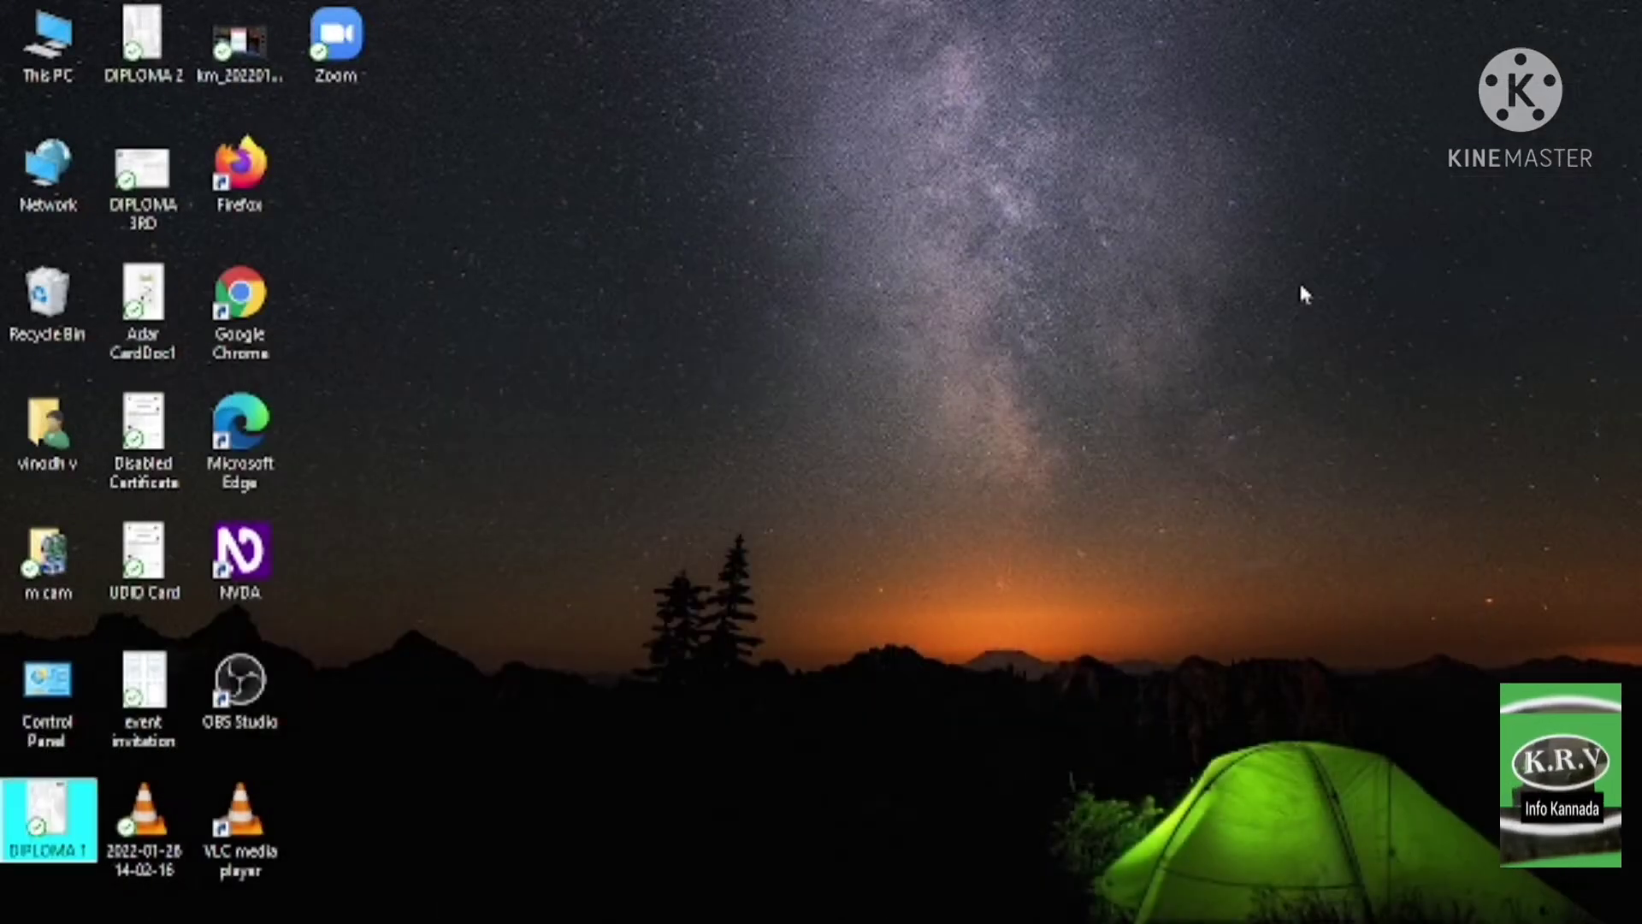
Open This PC, then the Downloads folder, and select the DIPLOMA 1-converted file
{"action": "key", "text": "Home"}
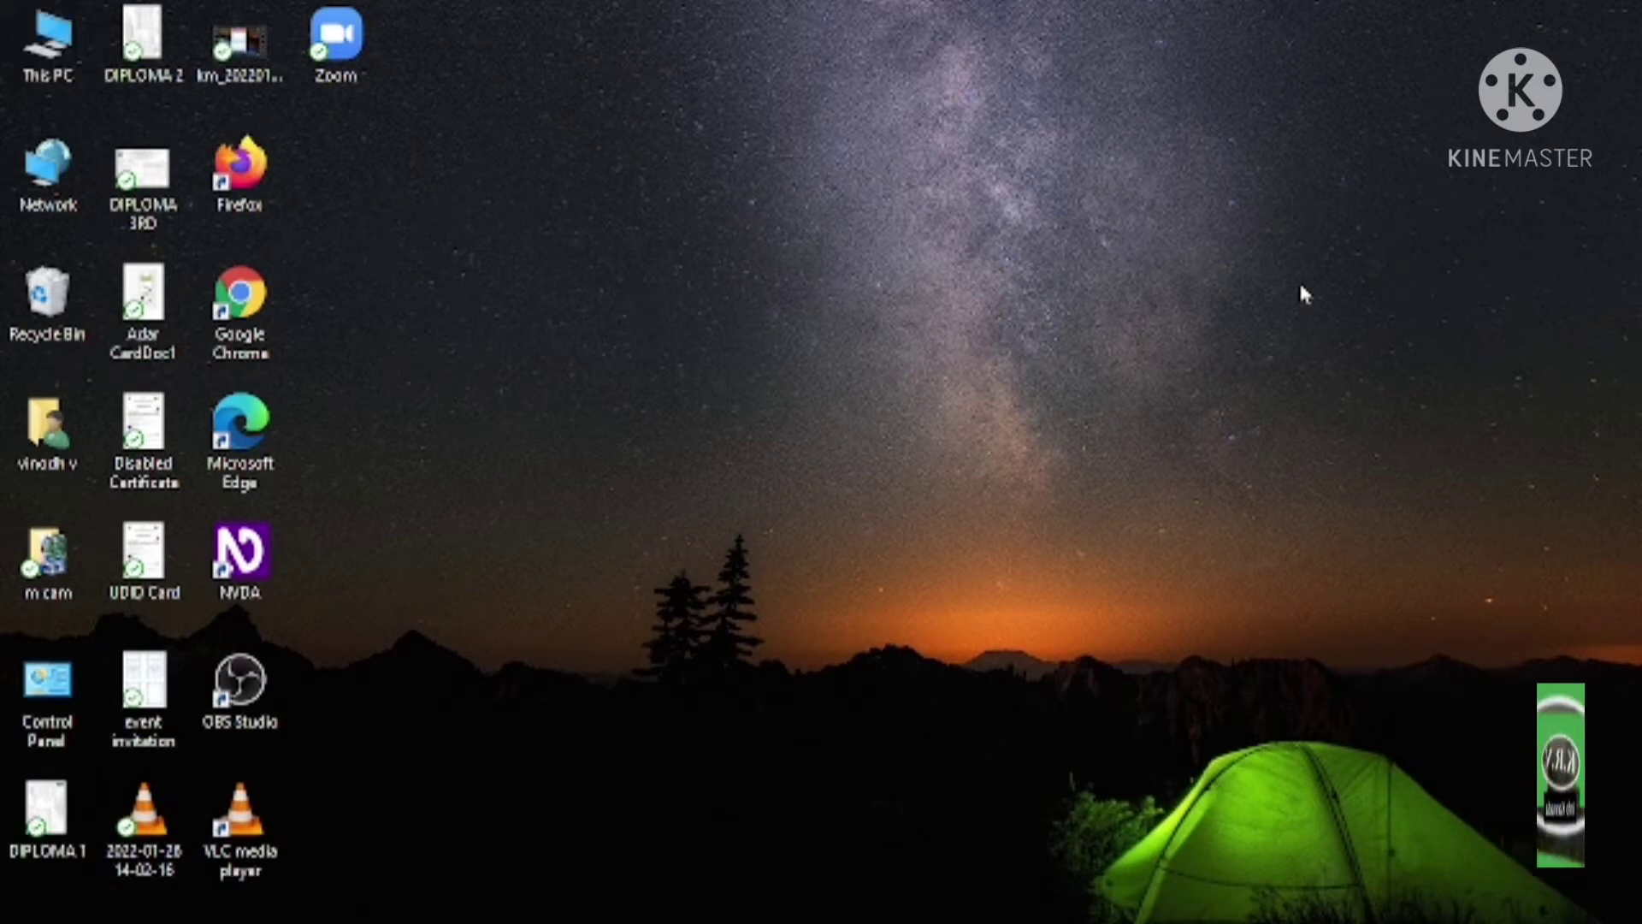
{"action": "key", "text": "Return"}
{"action": "key", "text": "d"}
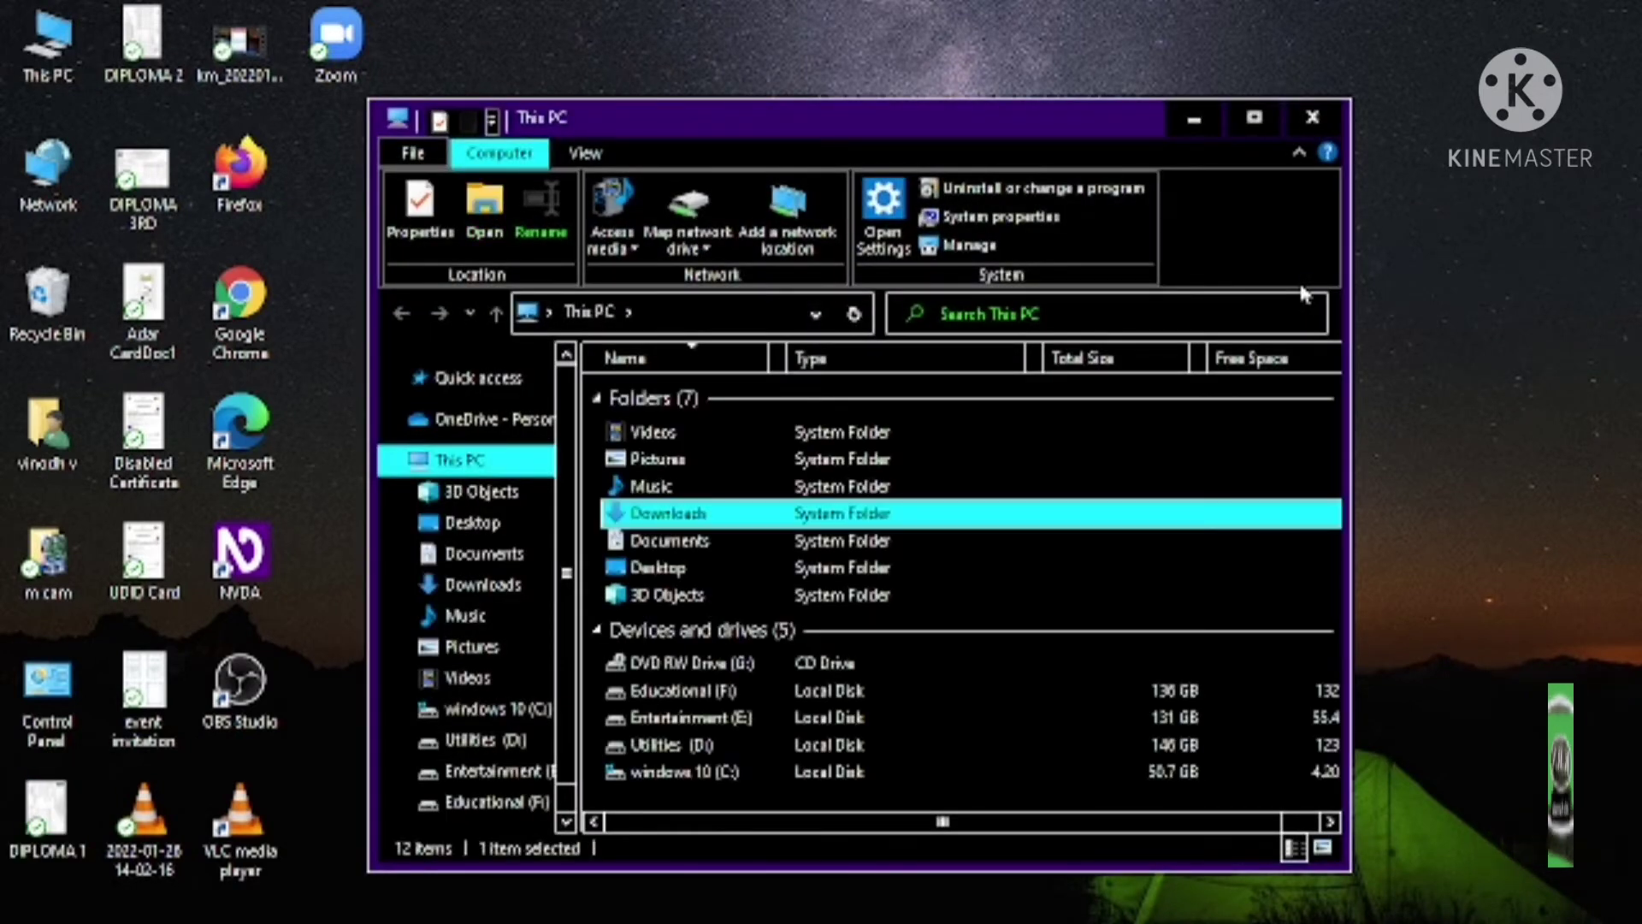
{"action": "key", "text": "Return"}
{"action": "key", "text": "Down"}
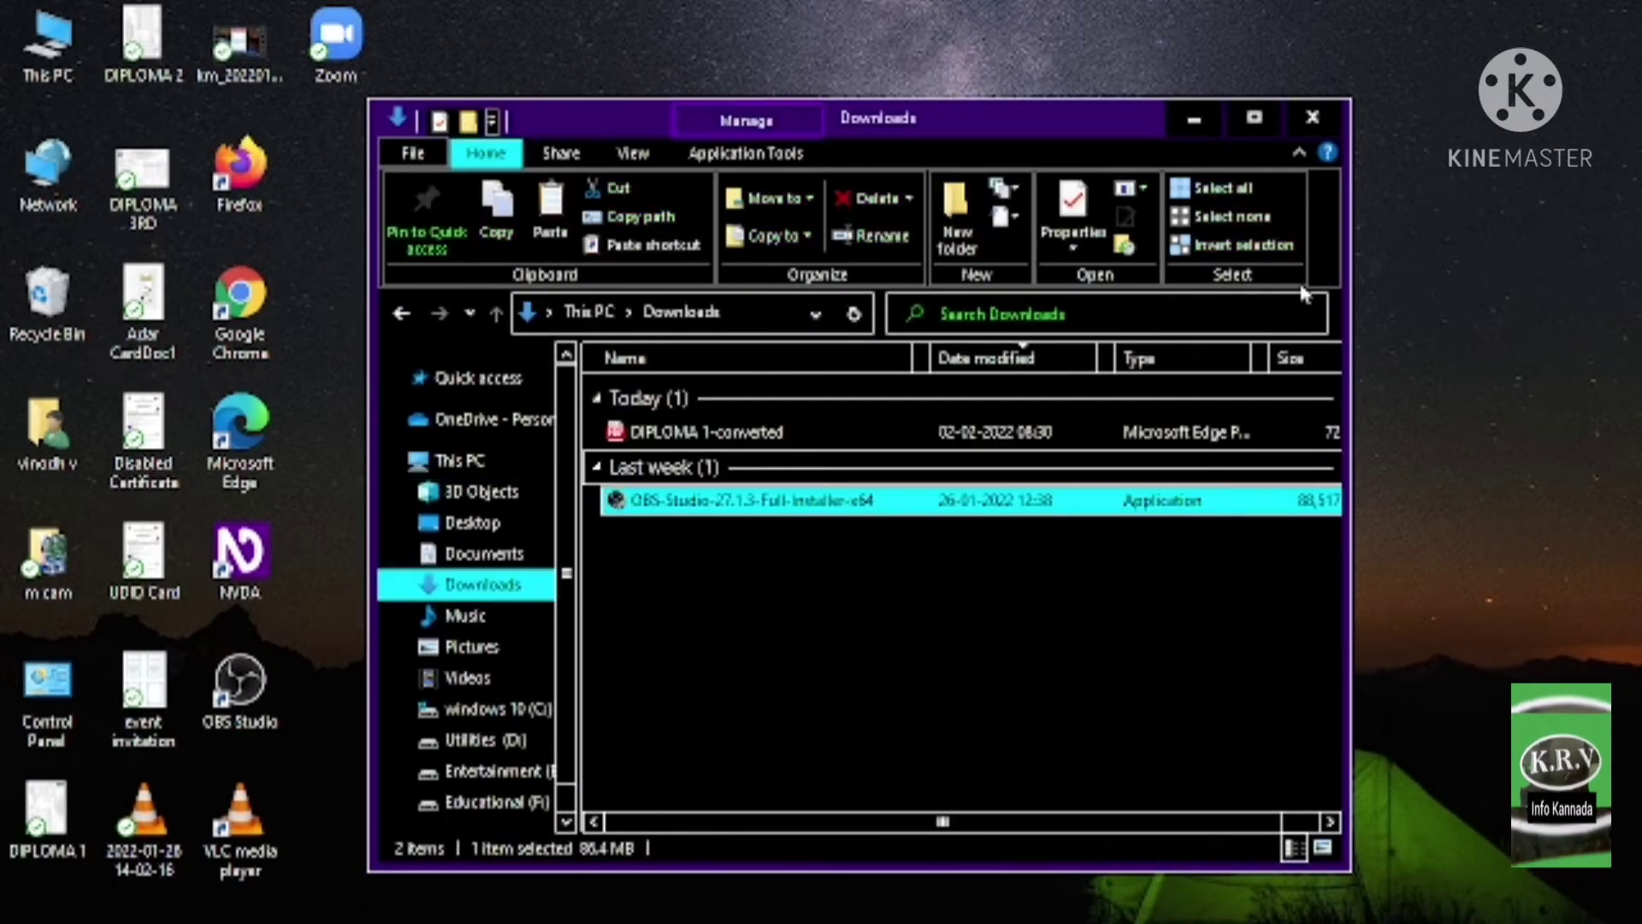
{"action": "key", "text": "Up"}
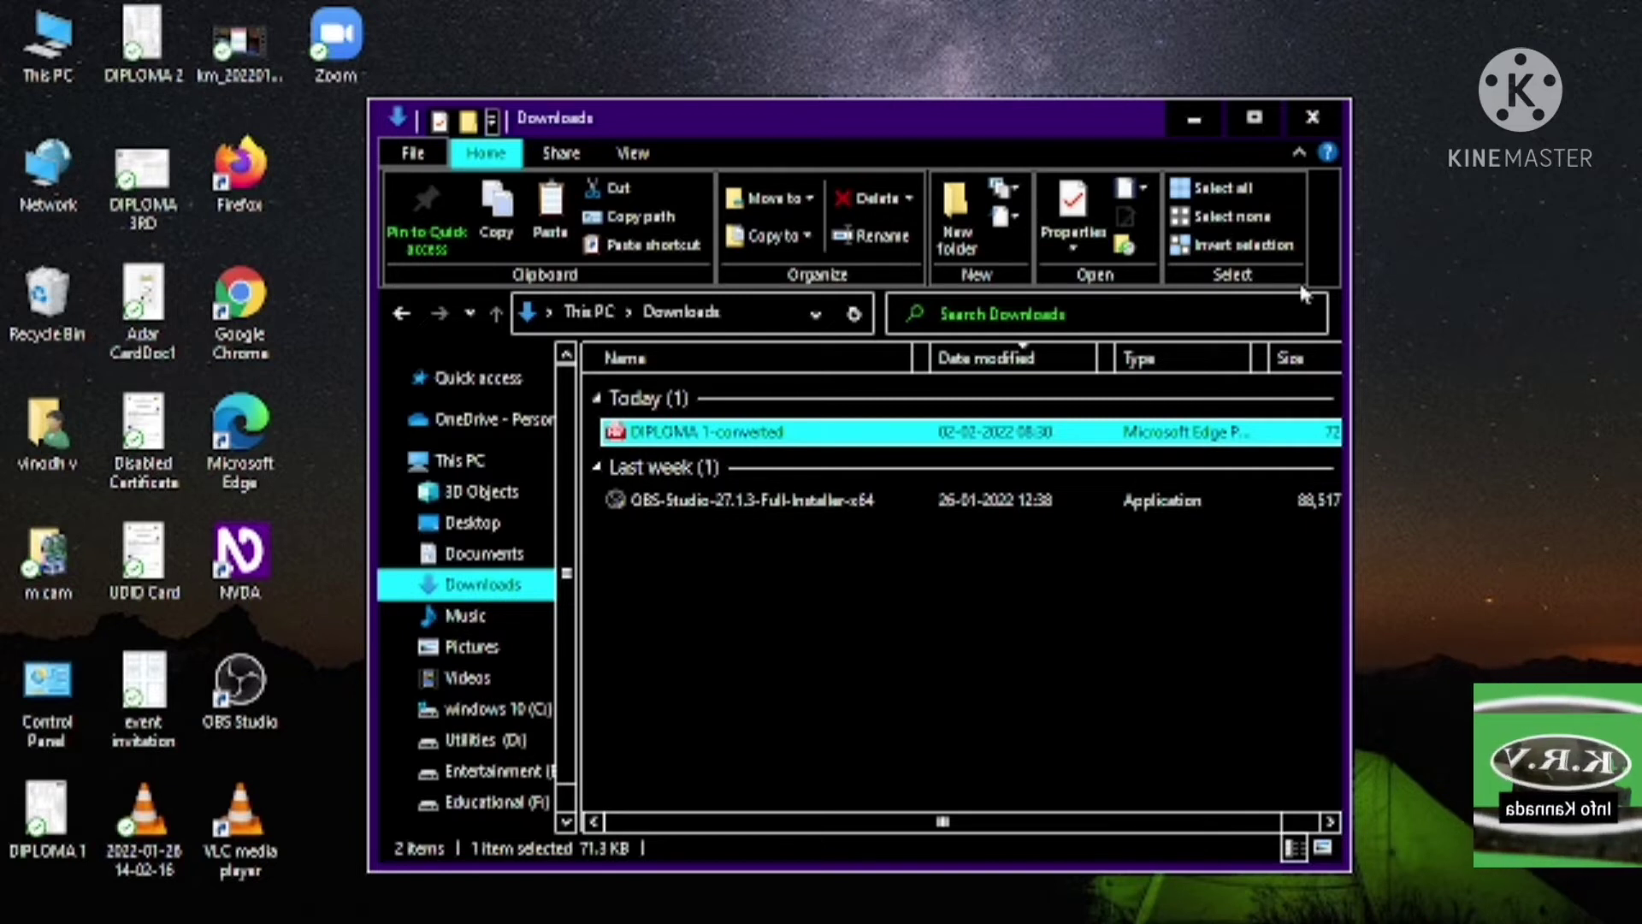
{"action": "key", "text": "Down"}
{"action": "key", "text": "Up"}
{"action": "key", "text": "alt+Tab"}
{"action": "key", "text": "alt+Tab"}
{"action": "key", "text": "alt+Tab"}
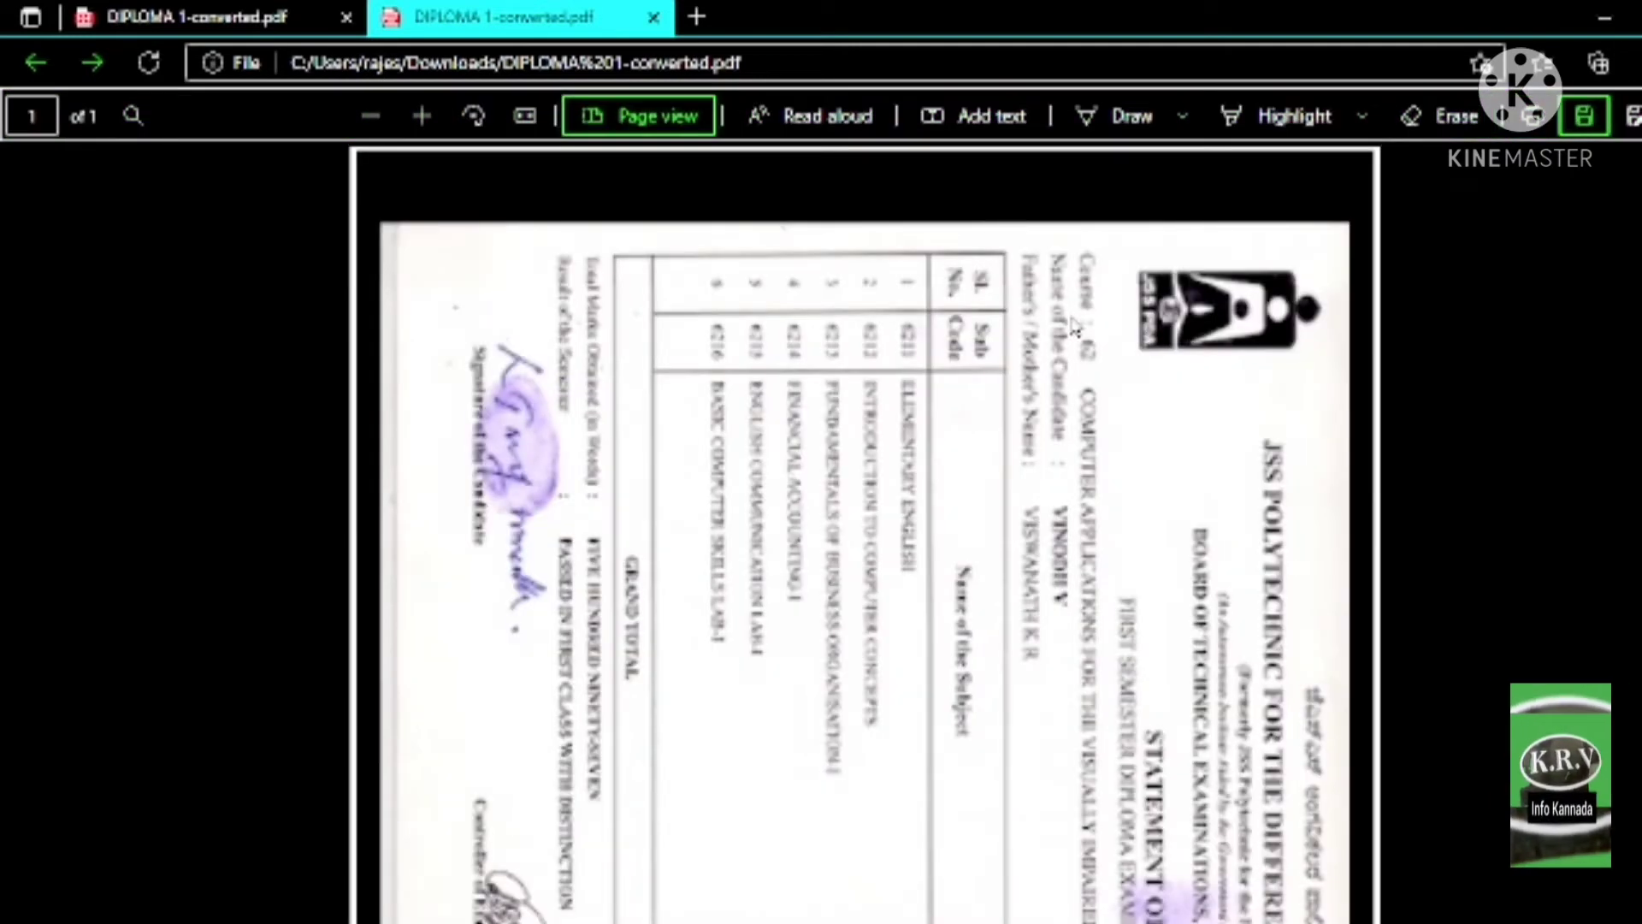
{"action": "scroll", "coordinate": [1075, 326], "scroll_direction": "down", "scroll_amount": 6}
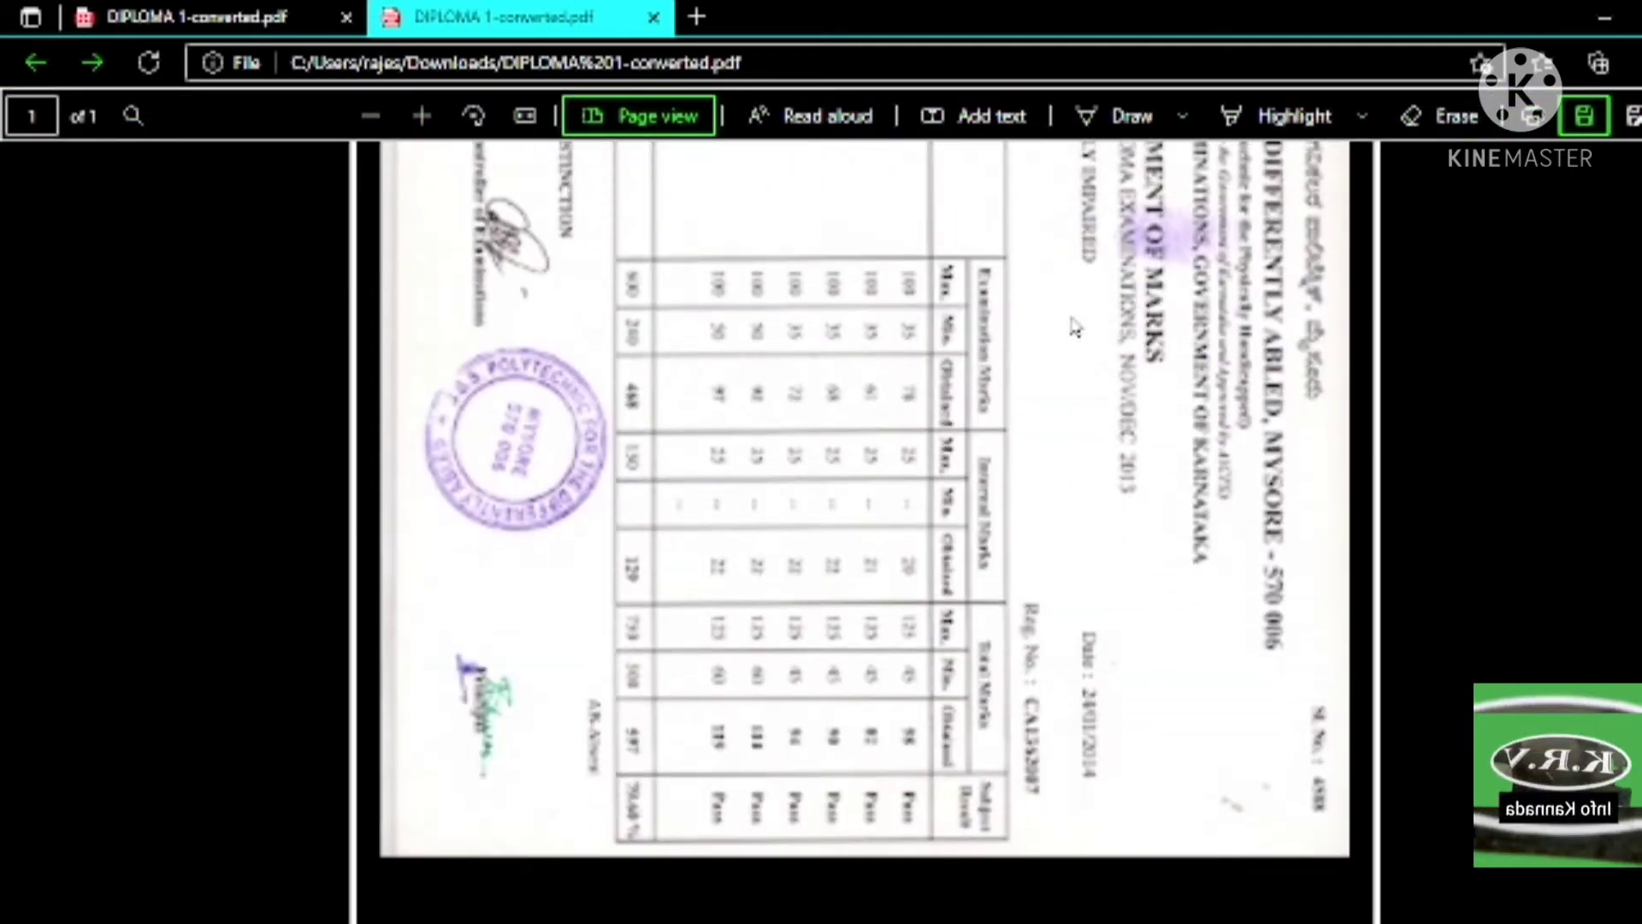
{"action": "scroll", "coordinate": [1077, 326], "scroll_direction": "up", "scroll_amount": 3}
{"action": "scroll", "coordinate": [1079, 326], "scroll_direction": "up", "scroll_amount": 3}
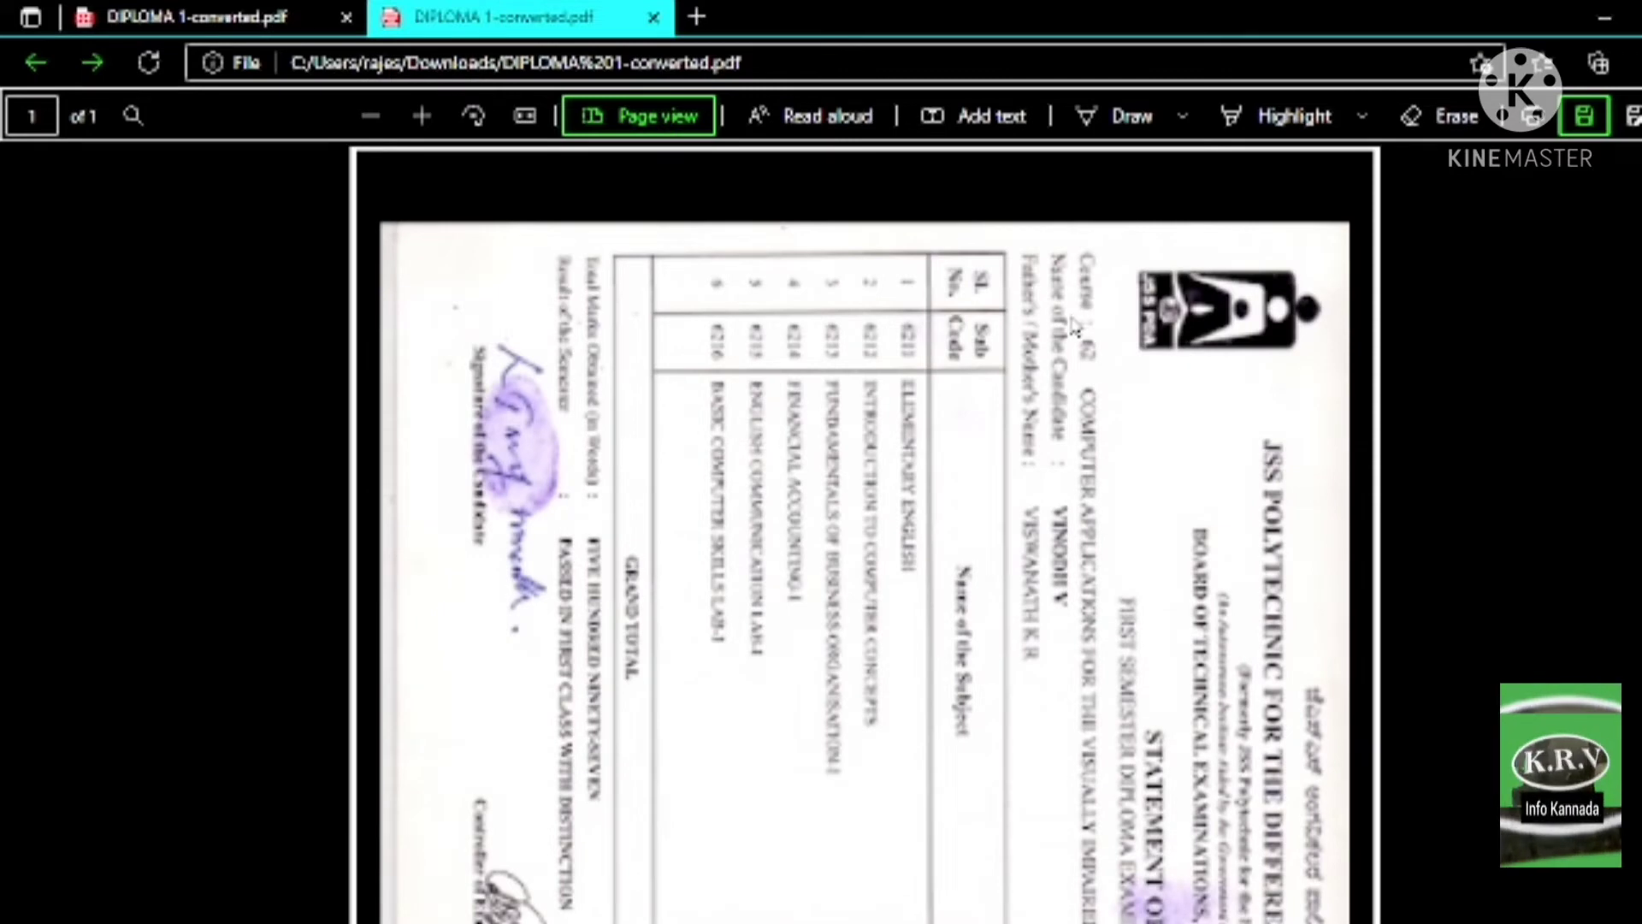
{"action": "scroll", "coordinate": [1075, 326], "scroll_direction": "down", "scroll_amount": 5}
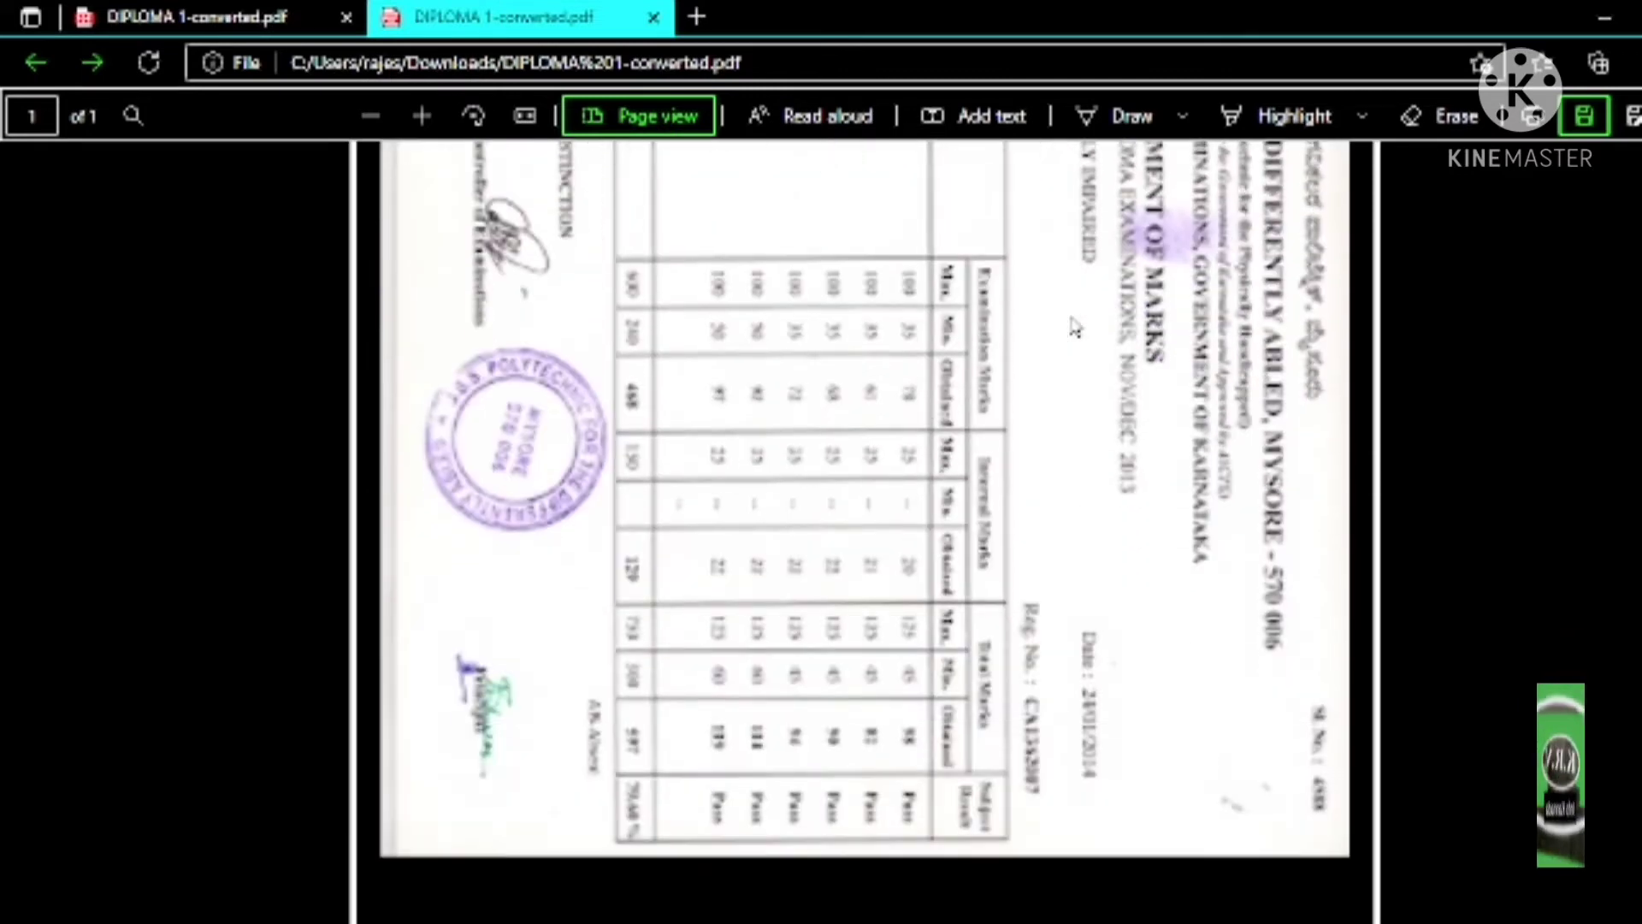
{"action": "scroll", "coordinate": [1075, 326], "scroll_direction": "up", "scroll_amount": 5}
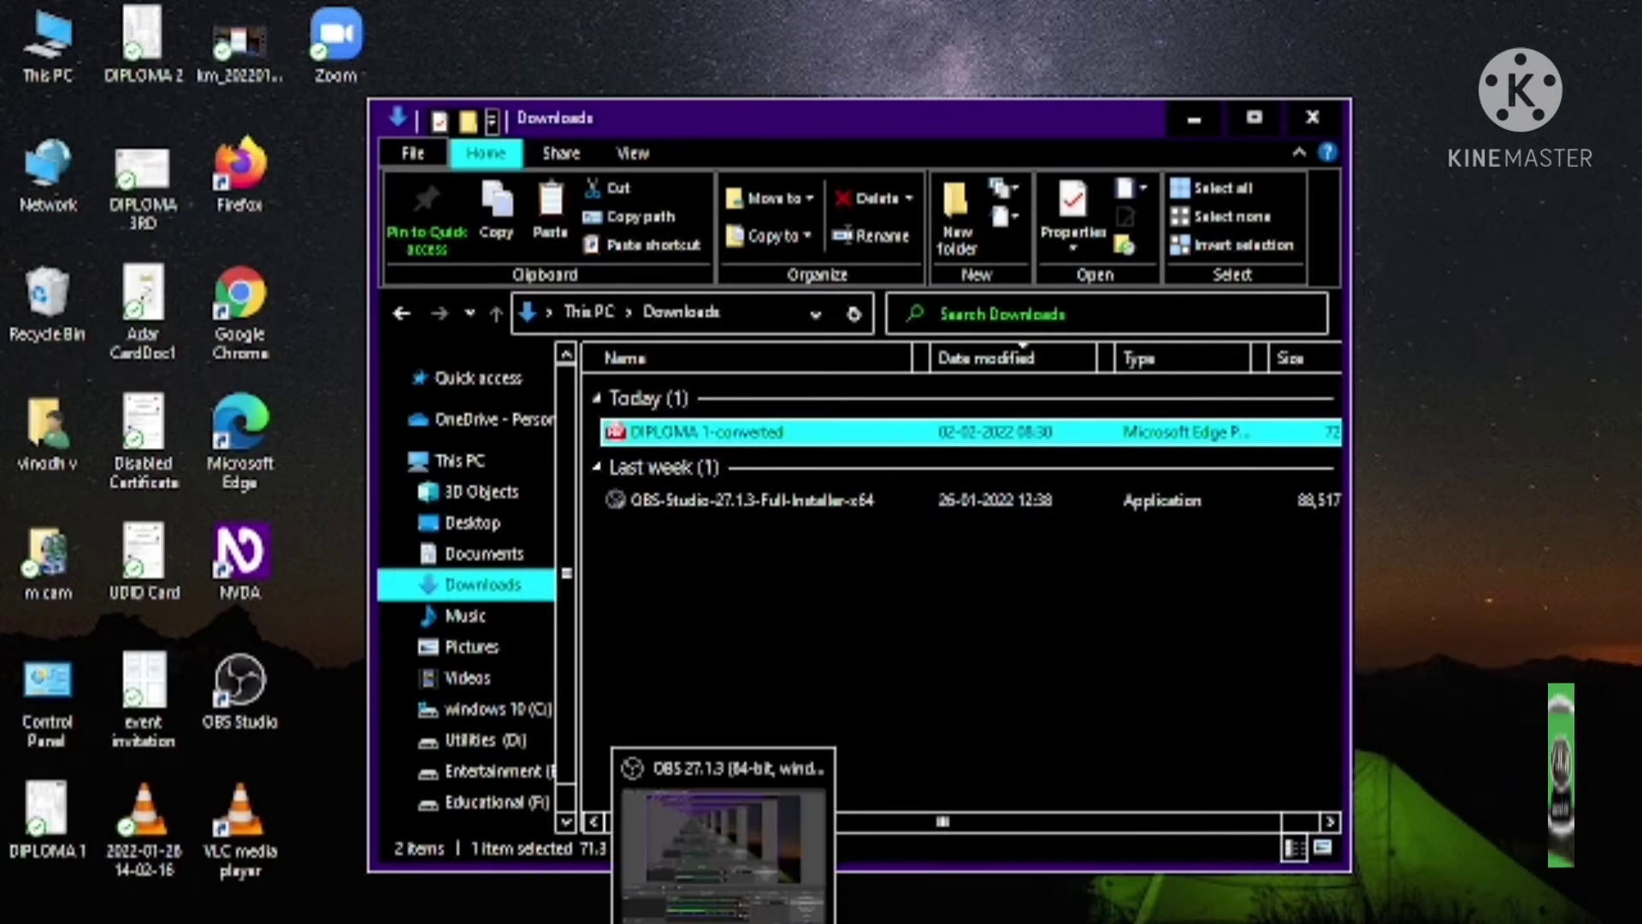
Leave the Downloads window and select the DIPLOMA 1 image on the desktop
{"action": "mouse_move", "coordinate": [786, 919]}
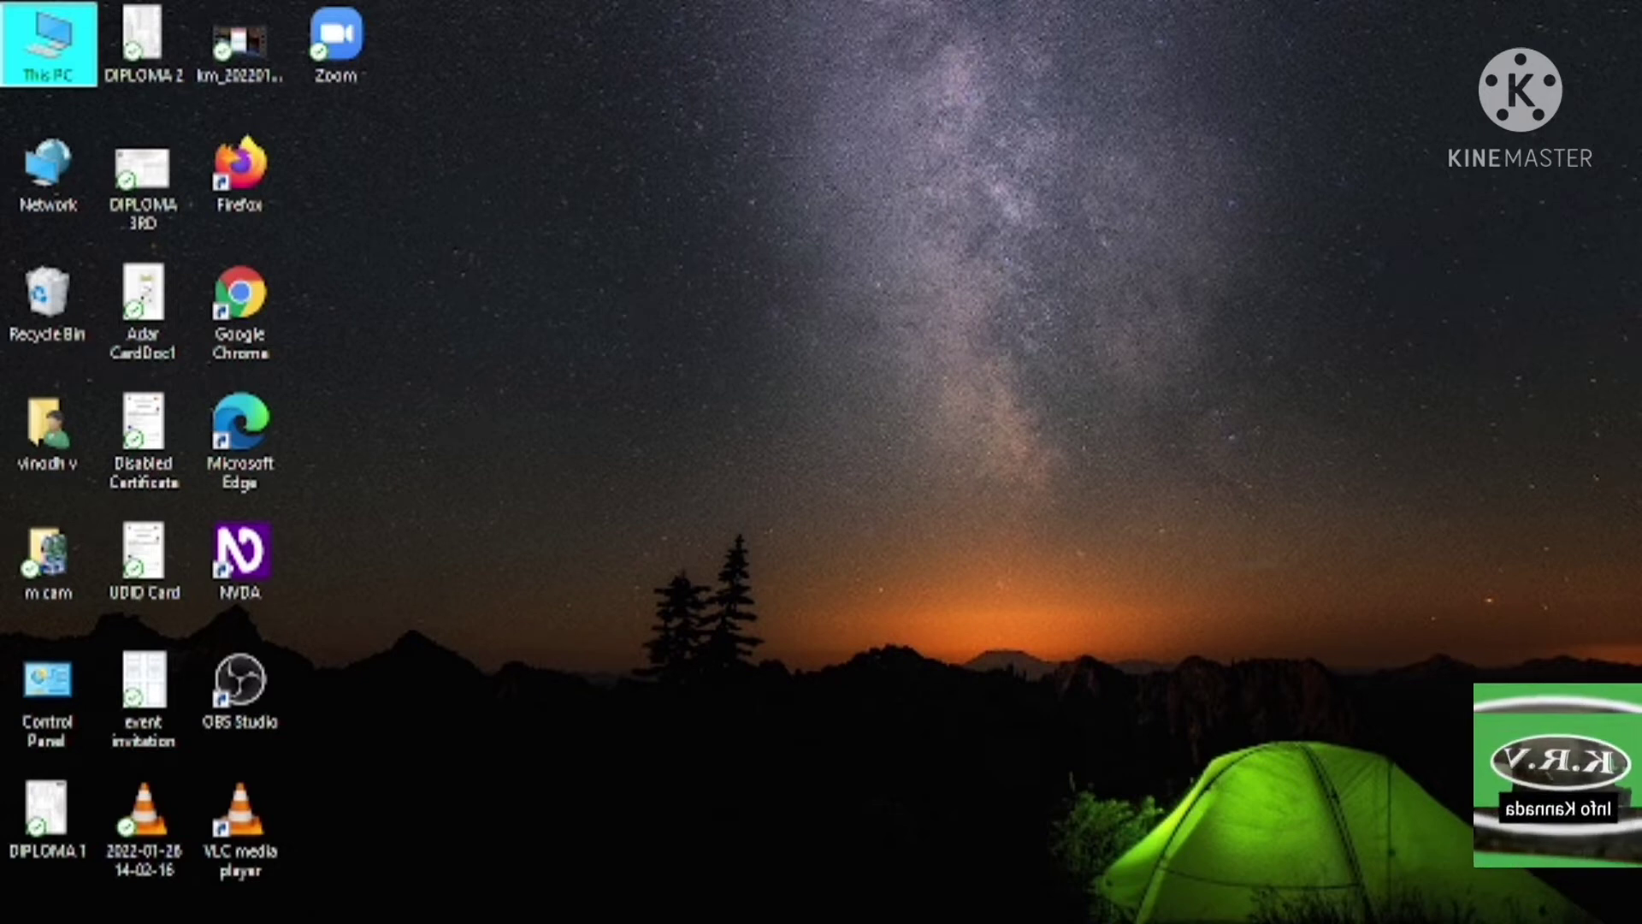
{"action": "key", "text": "d"}
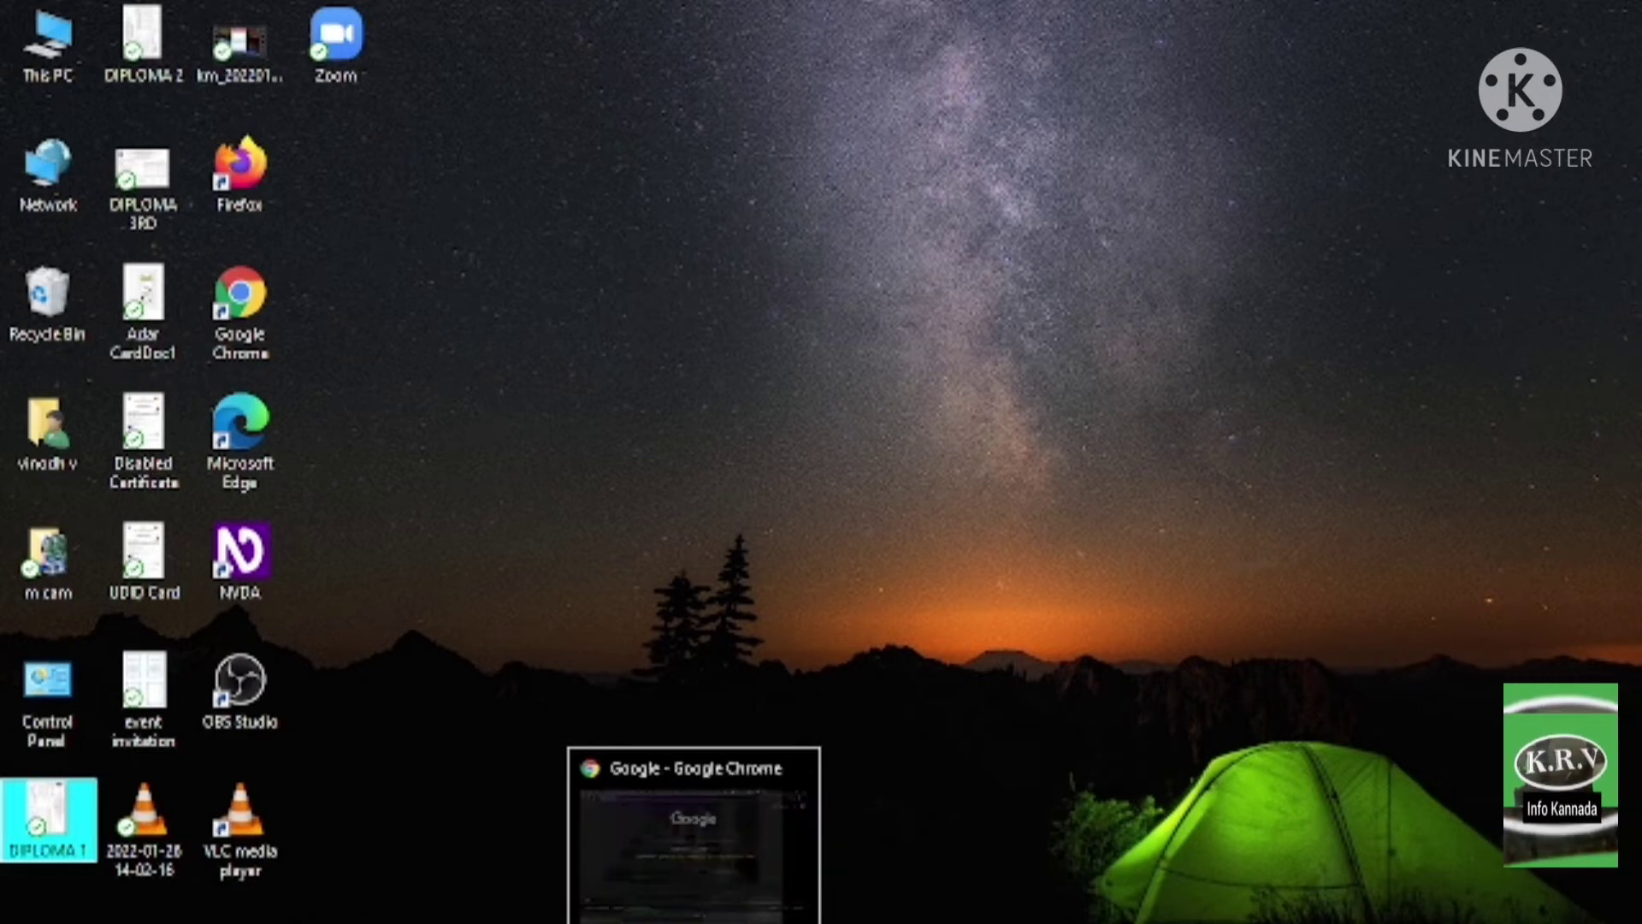
In Chrome, search Google for 'image to pdf online' and open Smallpdf's JPG to PDF converter
{"action": "left_click", "coordinate": [693, 919]}
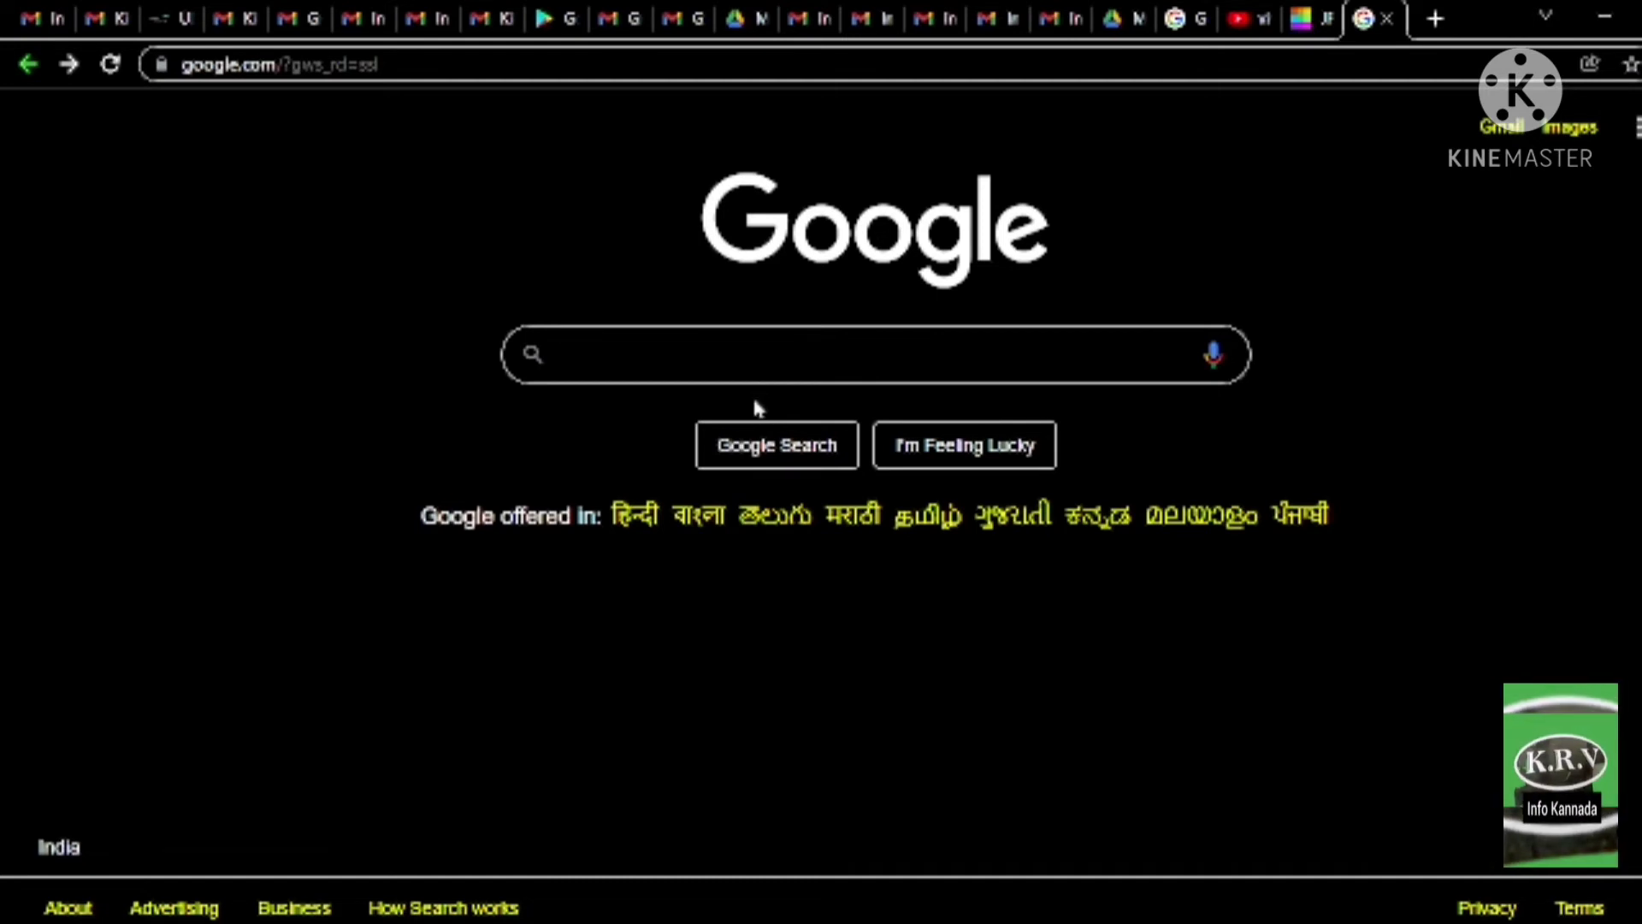
{"action": "left_click", "coordinate": [760, 352]}
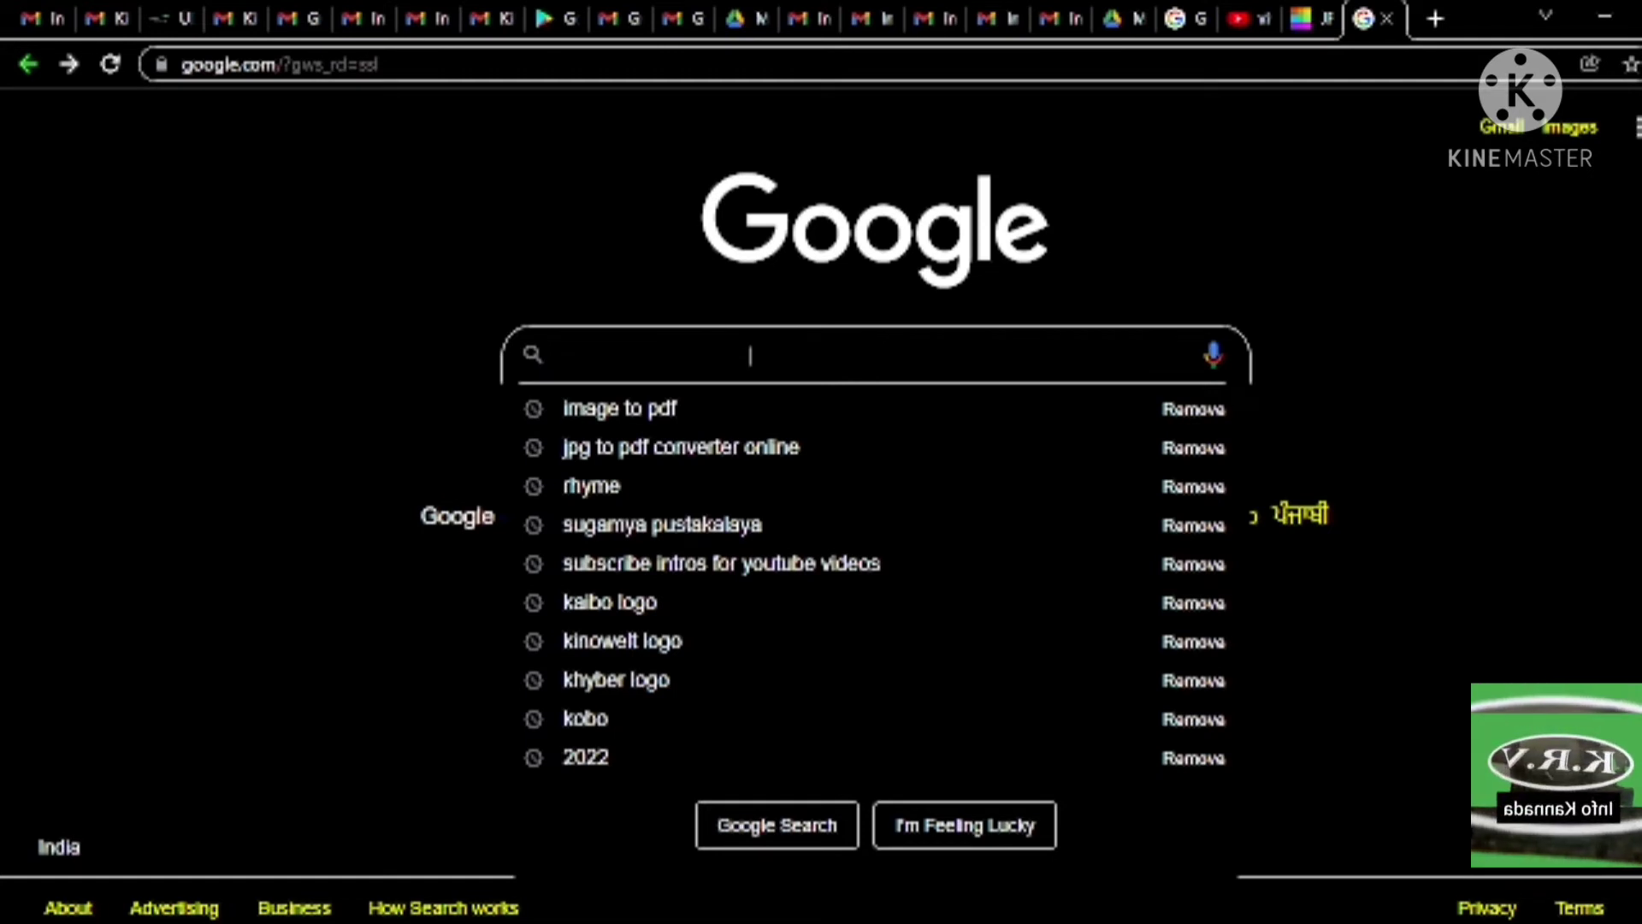
{"action": "key", "text": "Tab"}
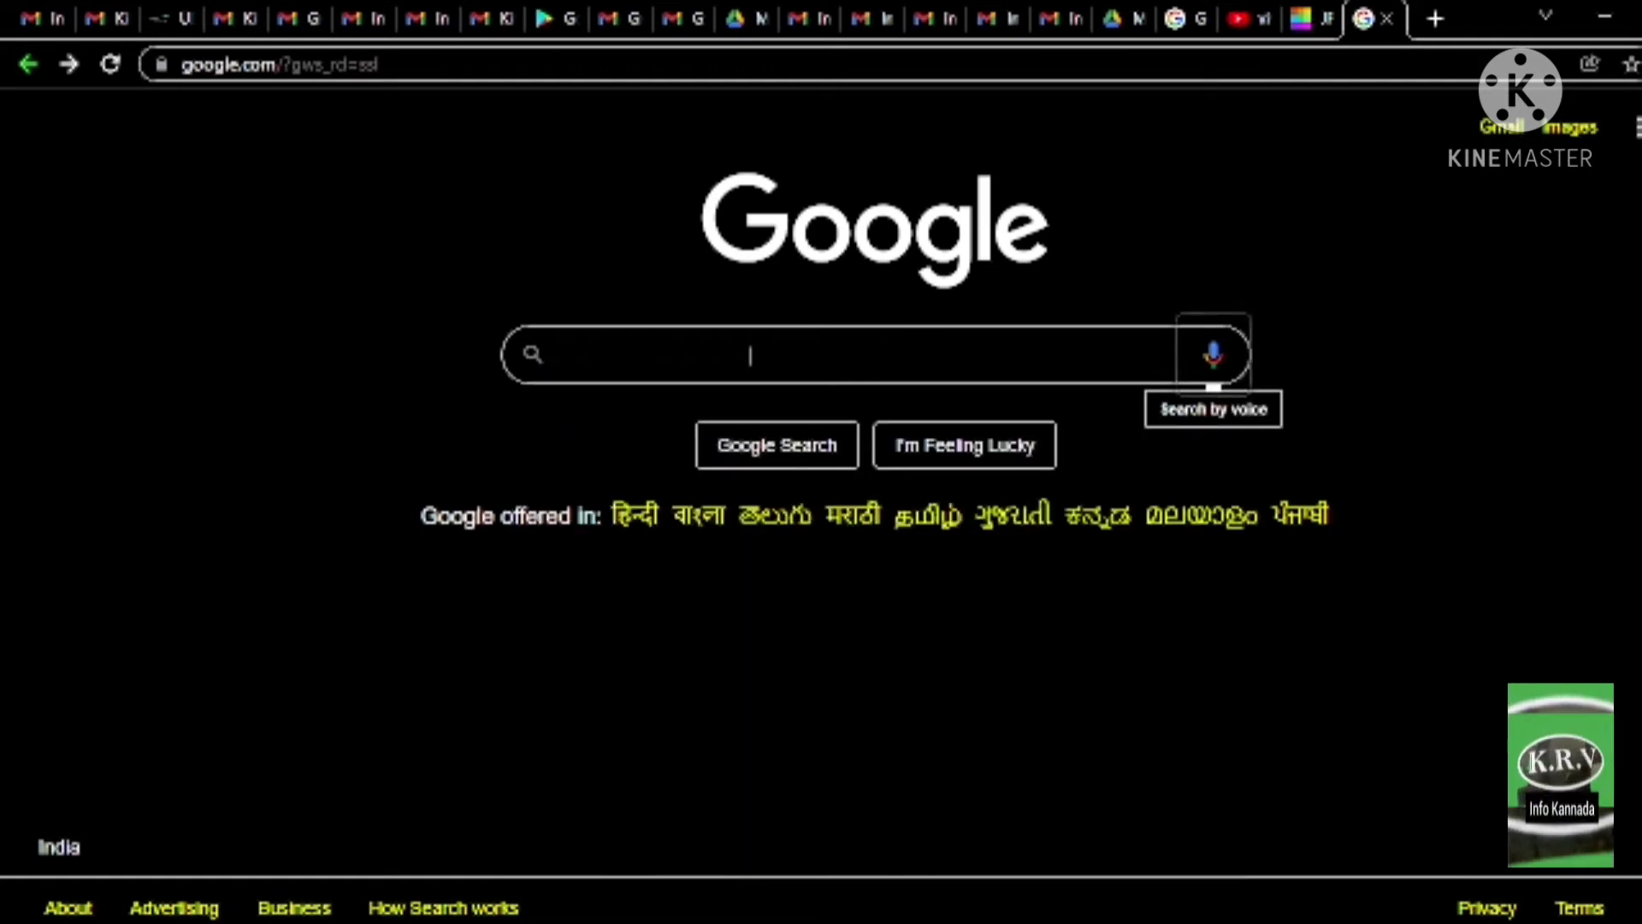
{"action": "key", "text": "shift+Tab"}
{"action": "type", "text": "im"}
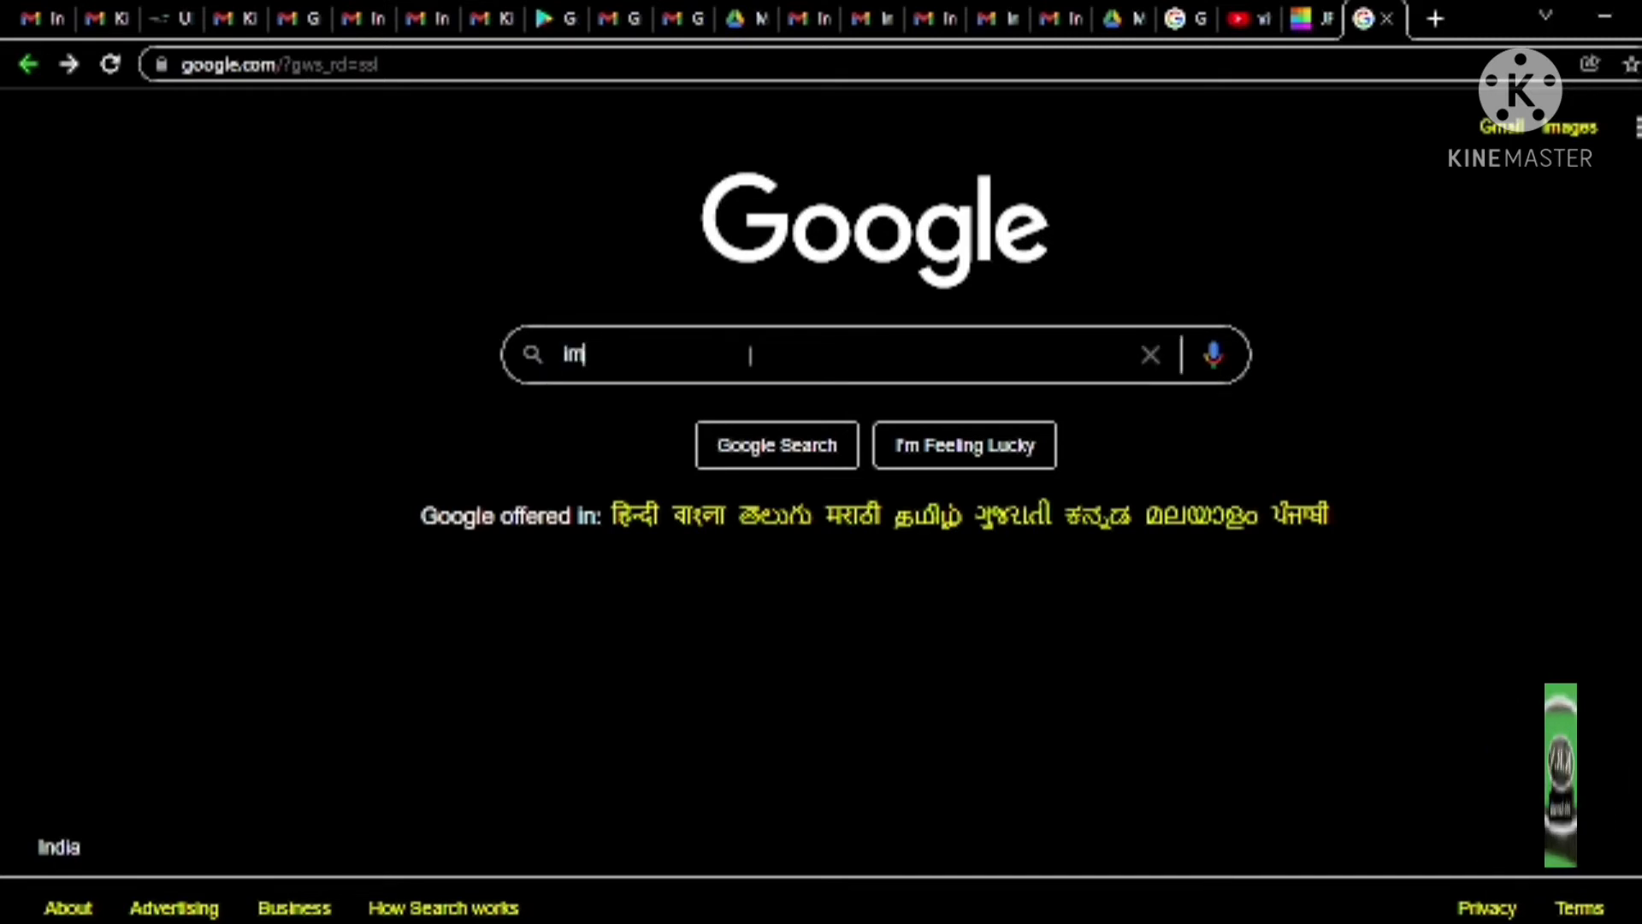
{"action": "type", "text": "age to p"}
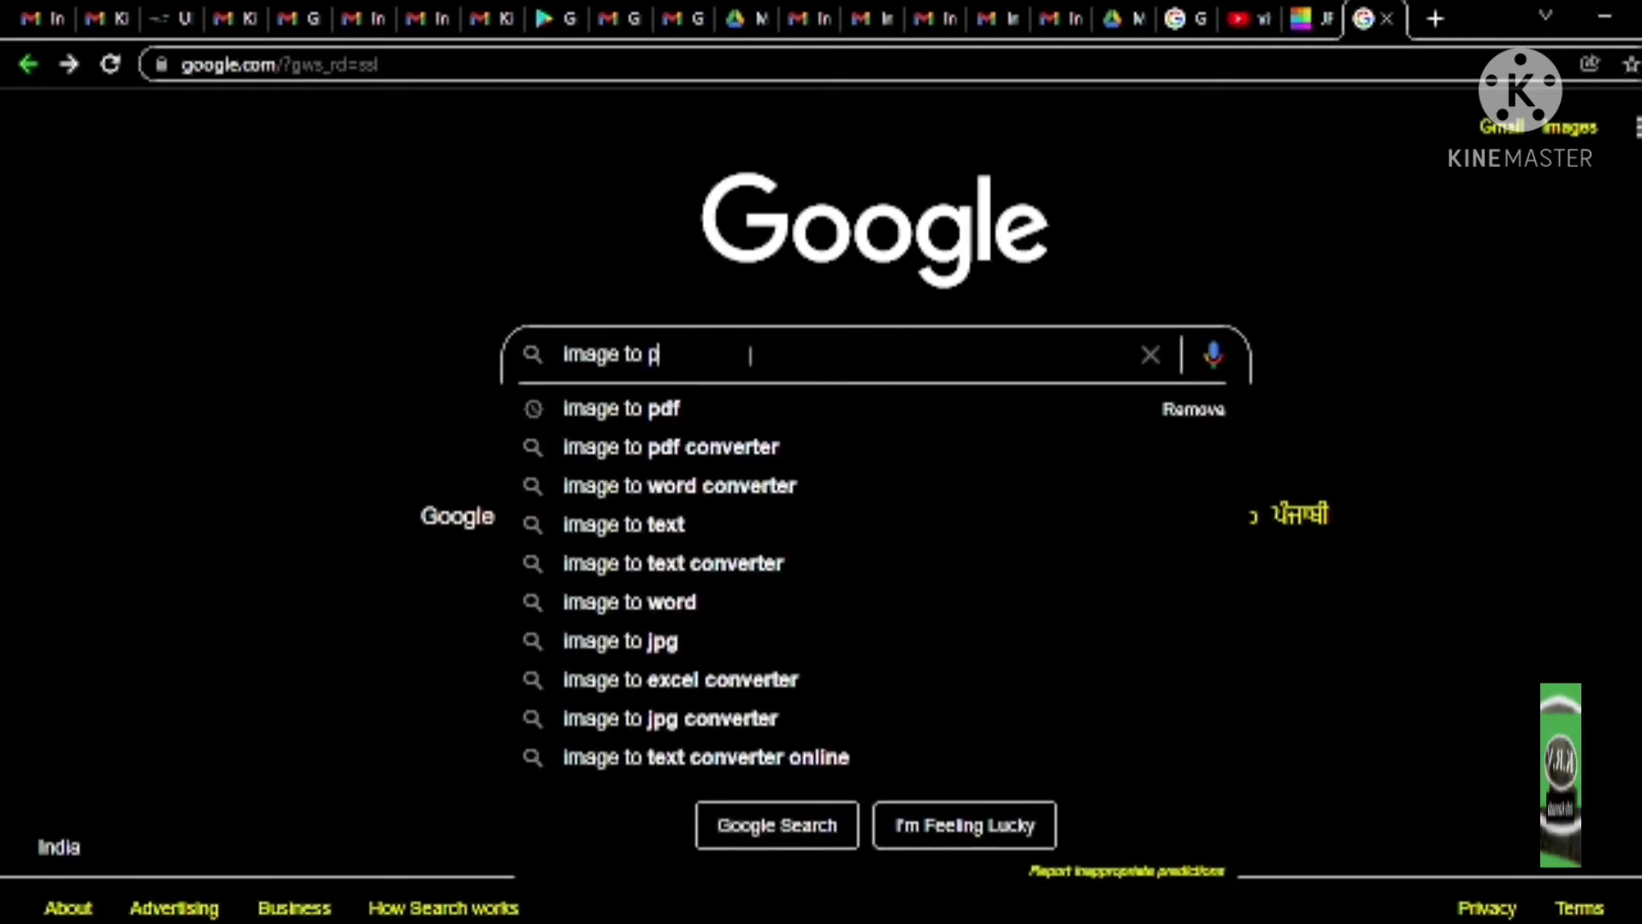
{"action": "type", "text": "df online"}
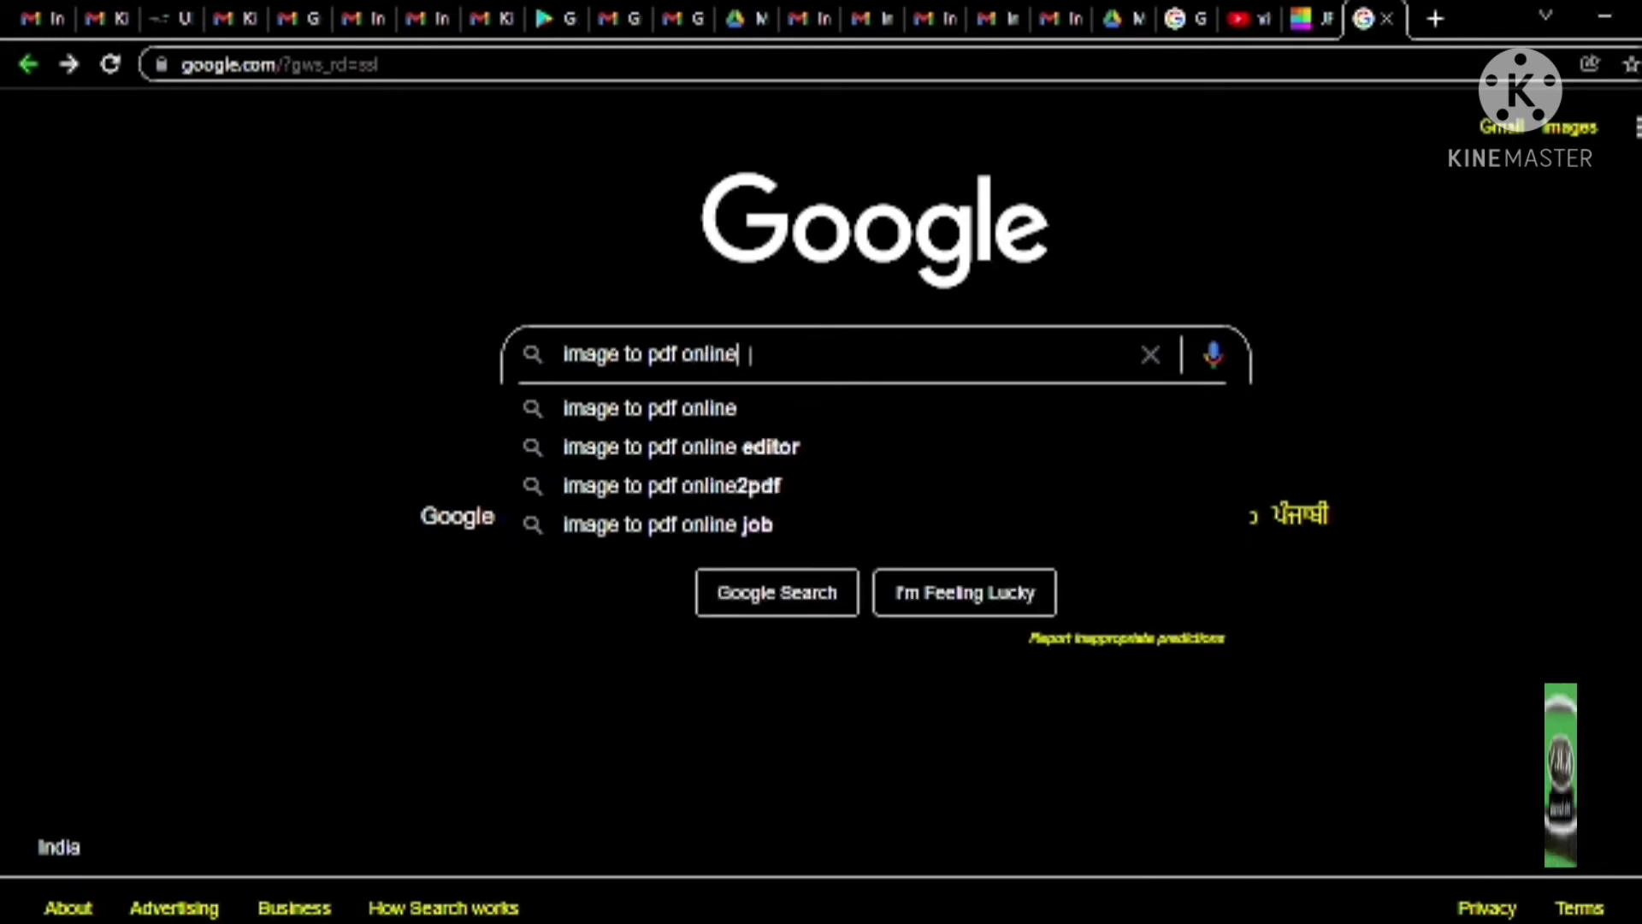
{"action": "key", "text": "Return"}
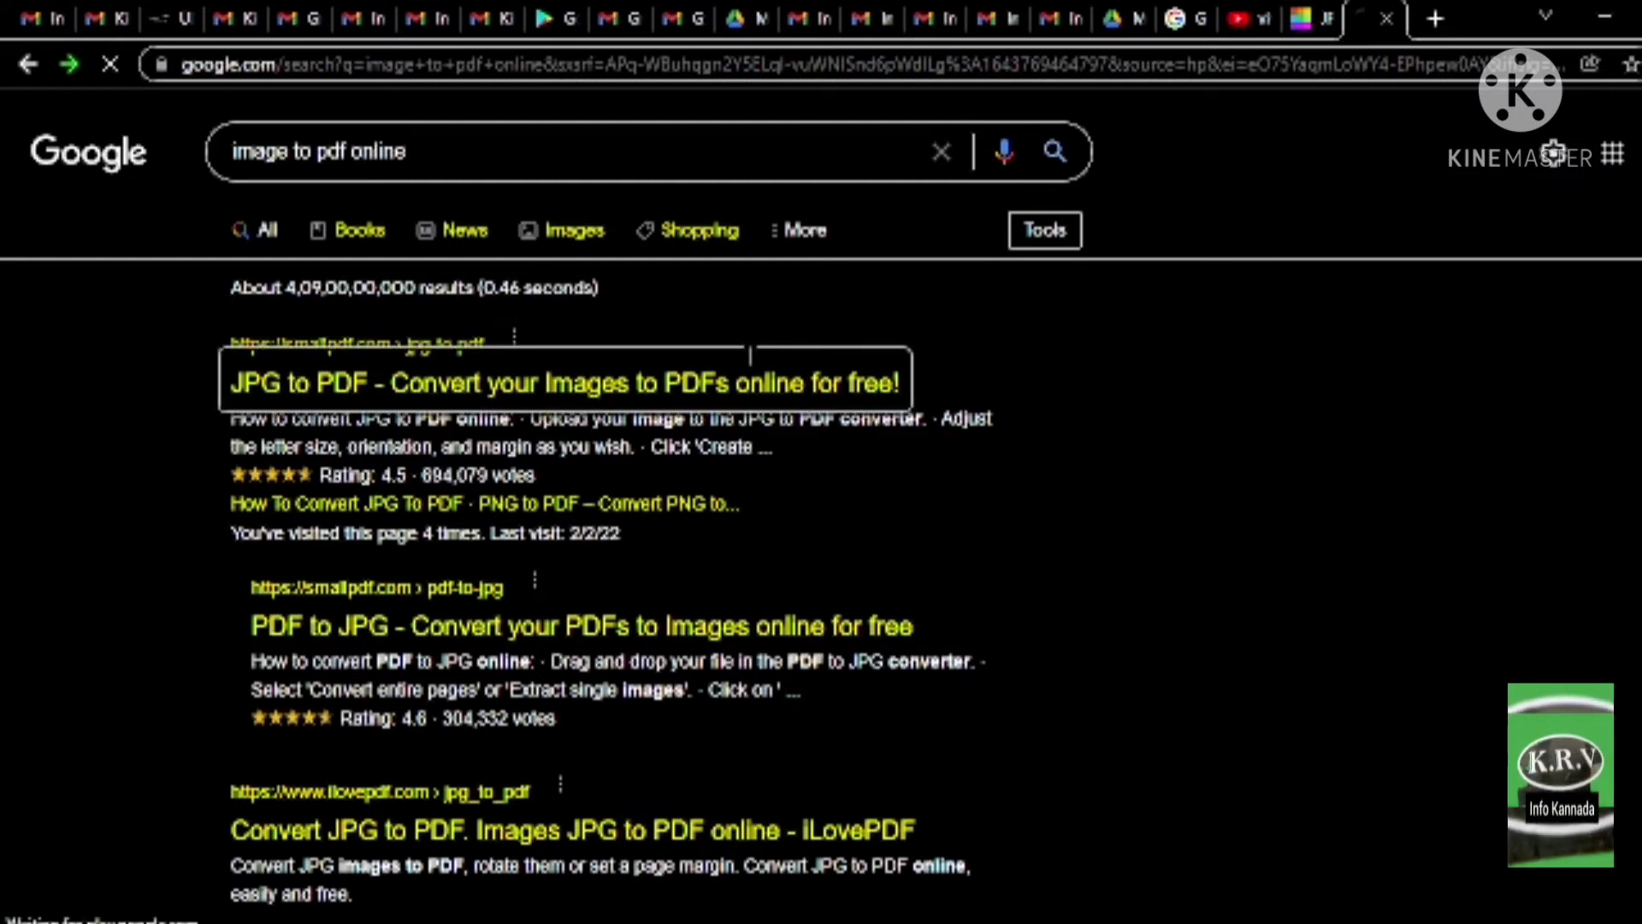
{"action": "left_click", "coordinate": [752, 372]}
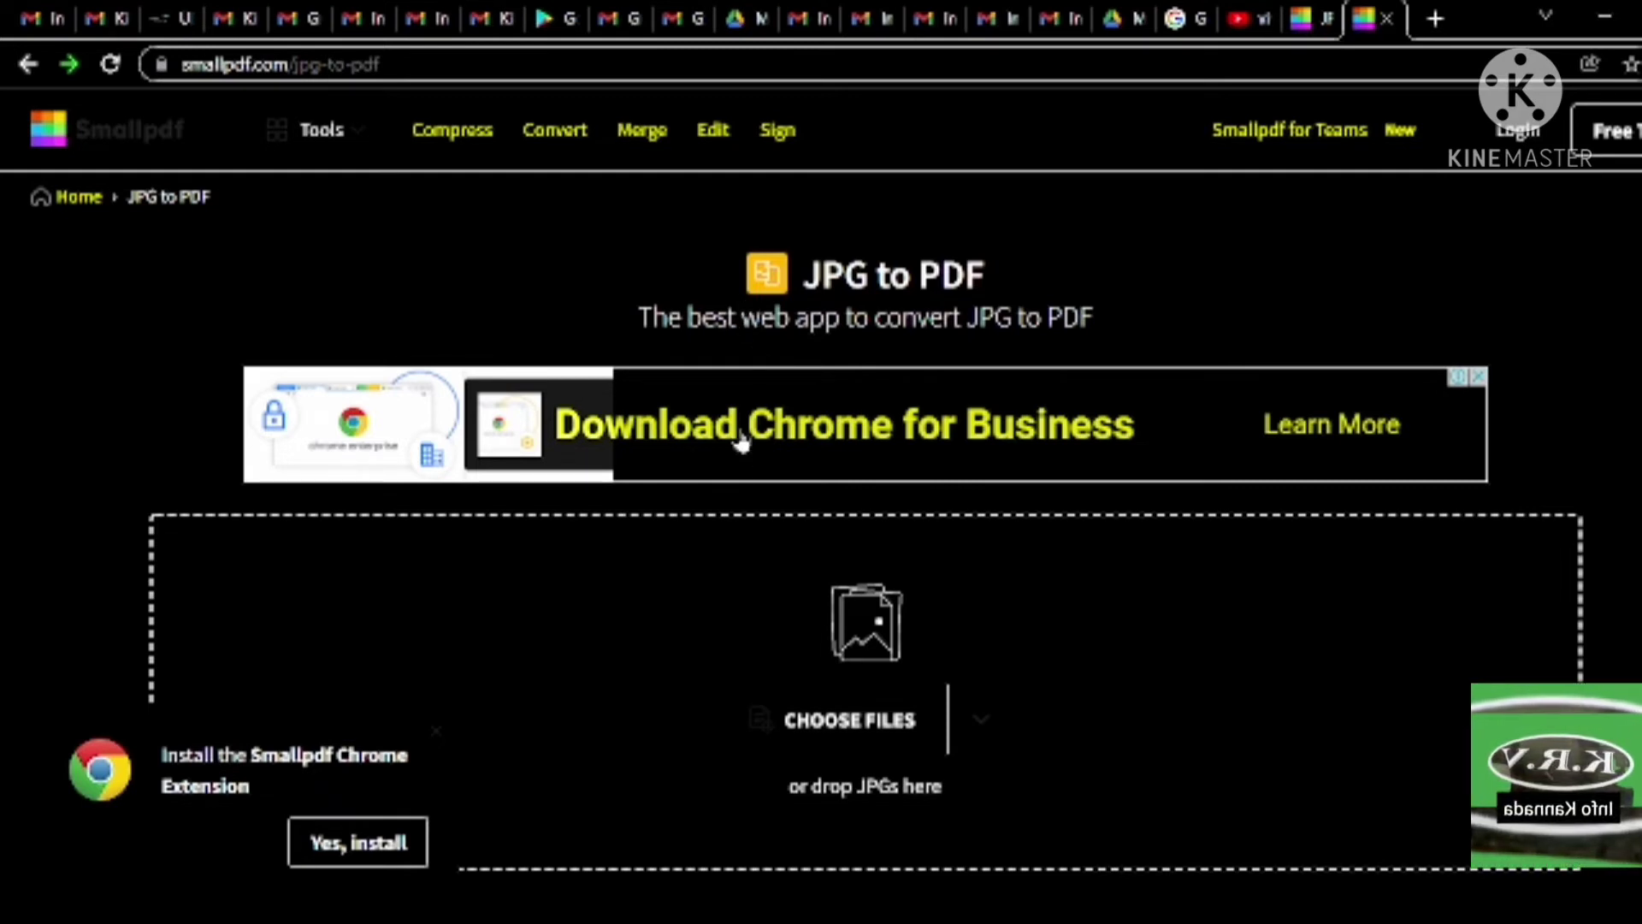
Open the file picker from Smallpdf's JPG to PDF page to choose the DIPLOMA images
{"action": "left_click", "coordinate": [894, 743]}
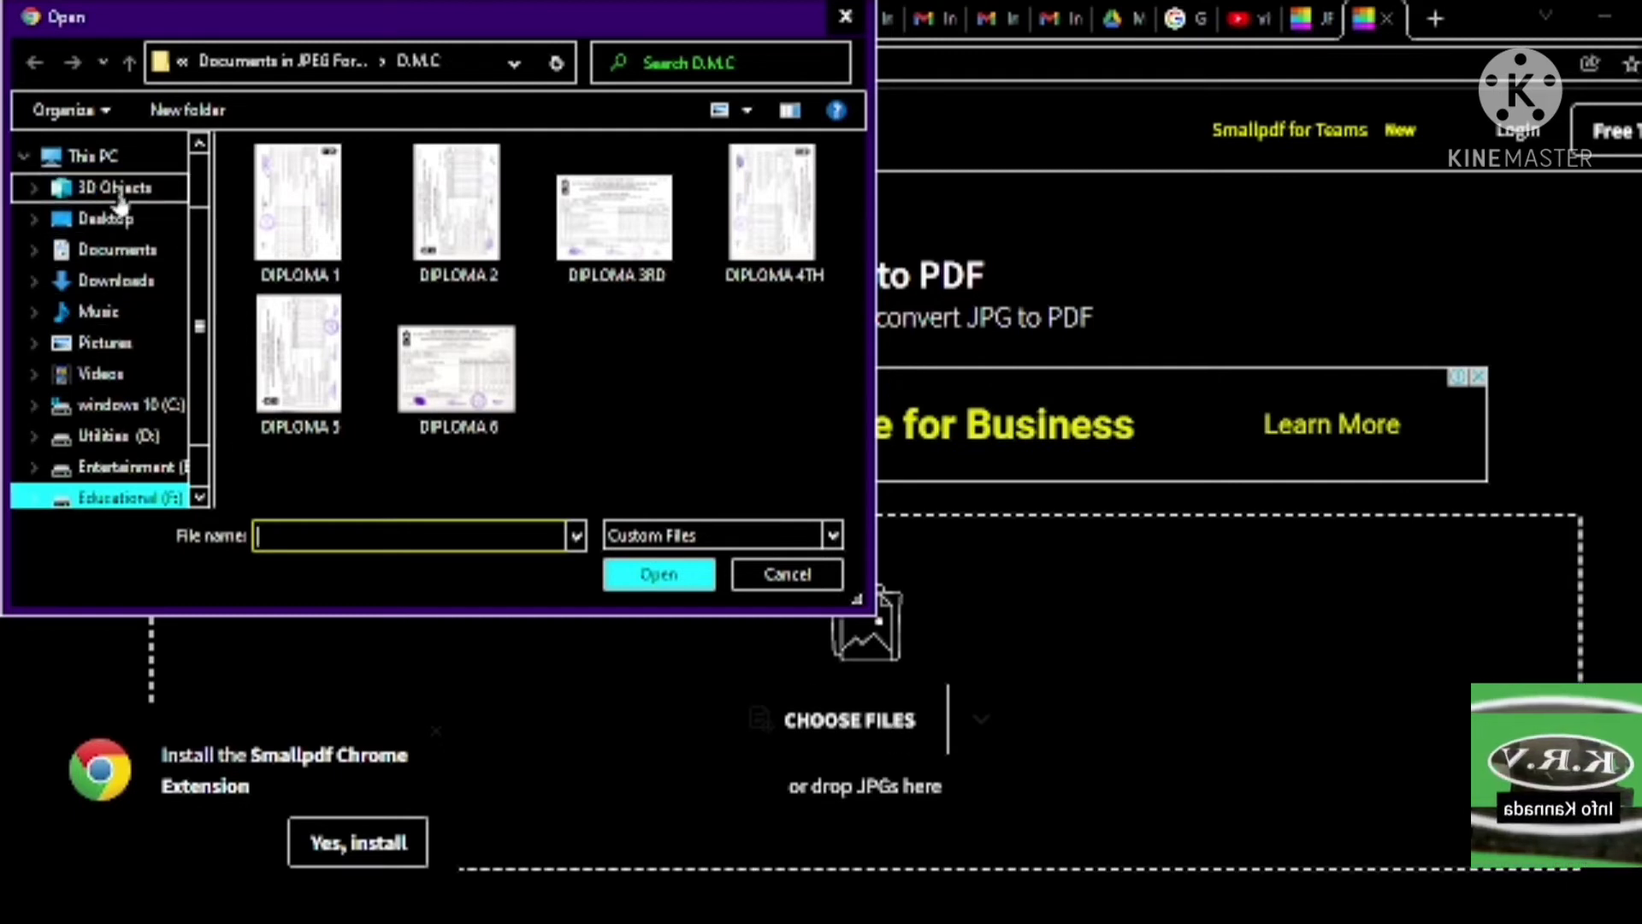
Upload DIPLOMA 1.jpg from the Desktop into Smallpdf's JPG to PDF converter
{"action": "left_click", "coordinate": [116, 219]}
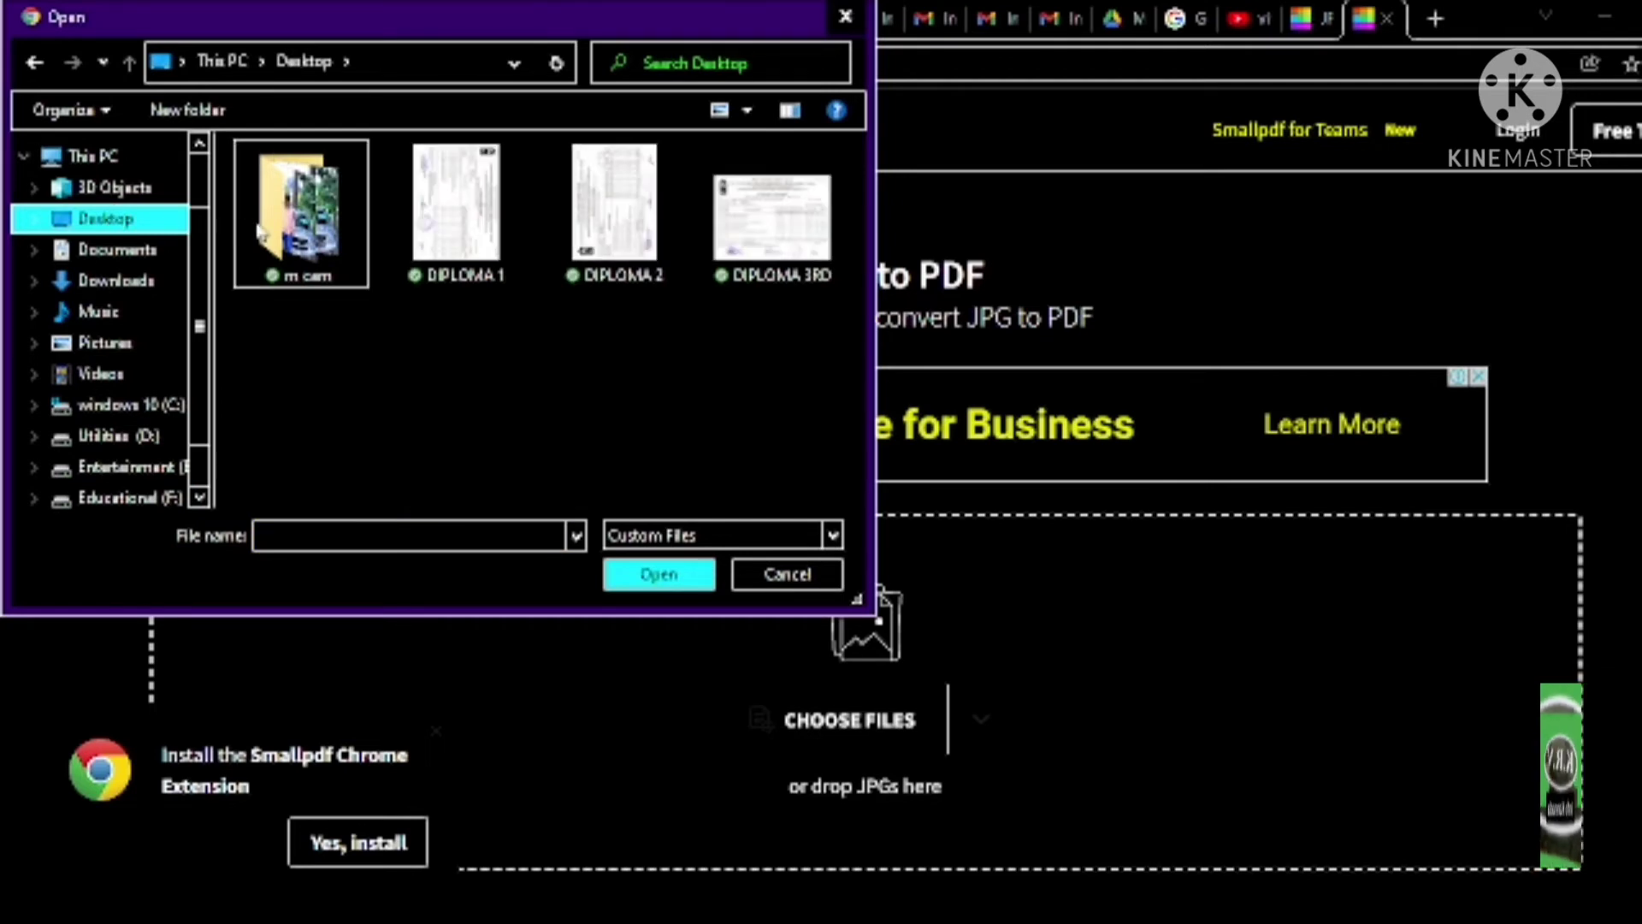
{"action": "left_click", "coordinate": [468, 248]}
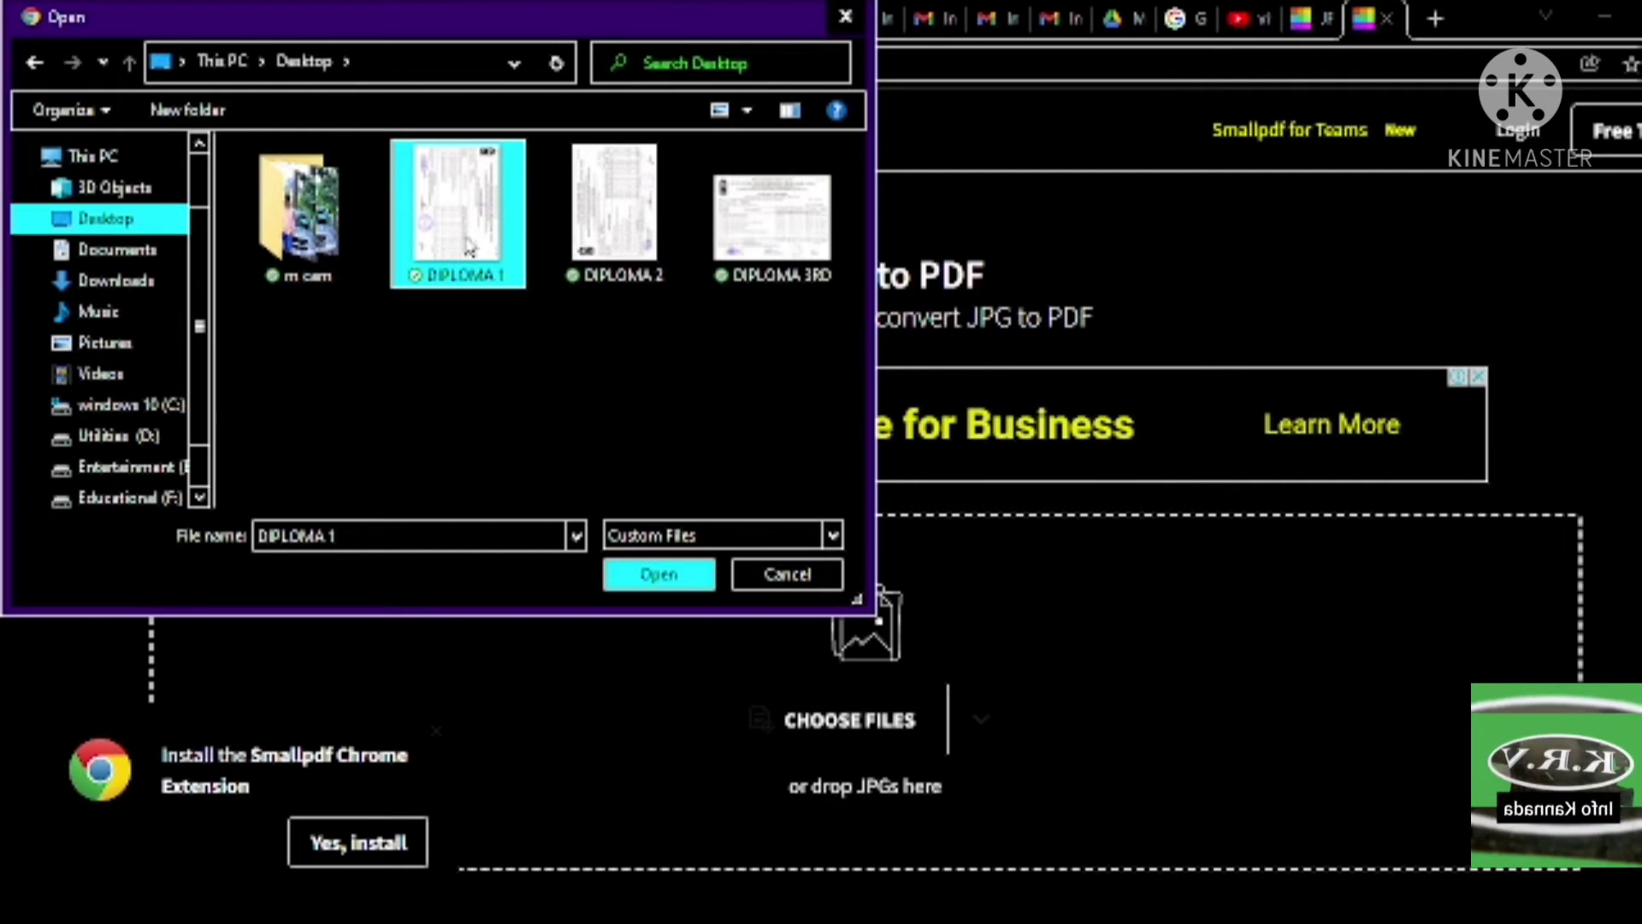
{"action": "left_click", "coordinate": [637, 579]}
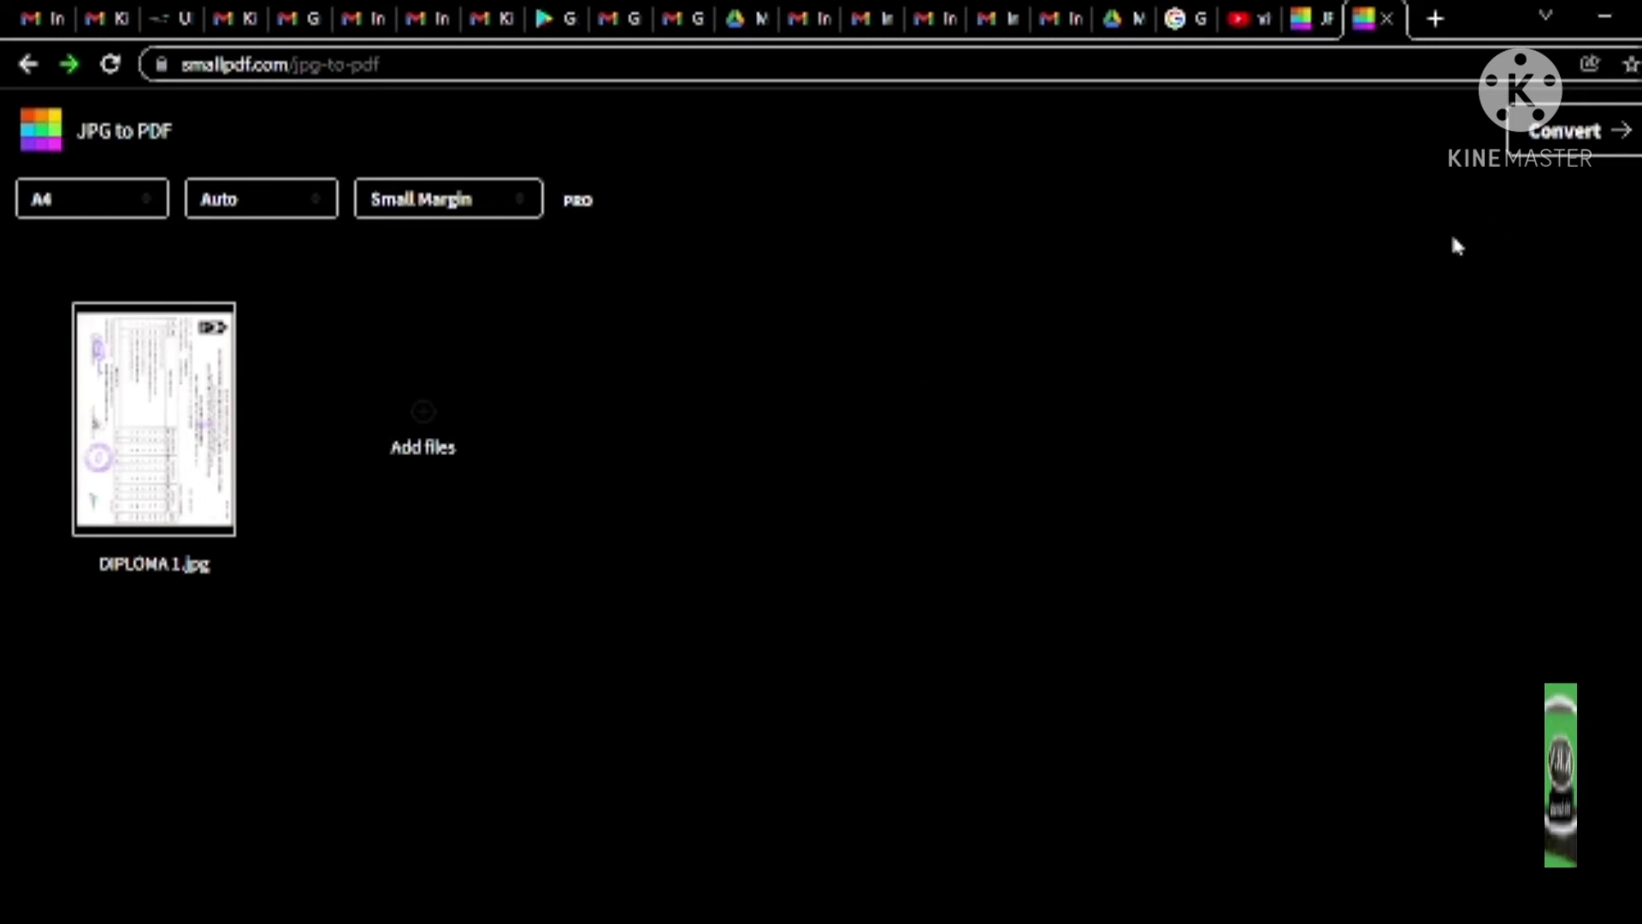
Convert the image to DIPLOMA 1-converted.pdf and browse the 'Continue in' tool list
{"action": "left_click", "coordinate": [1559, 152]}
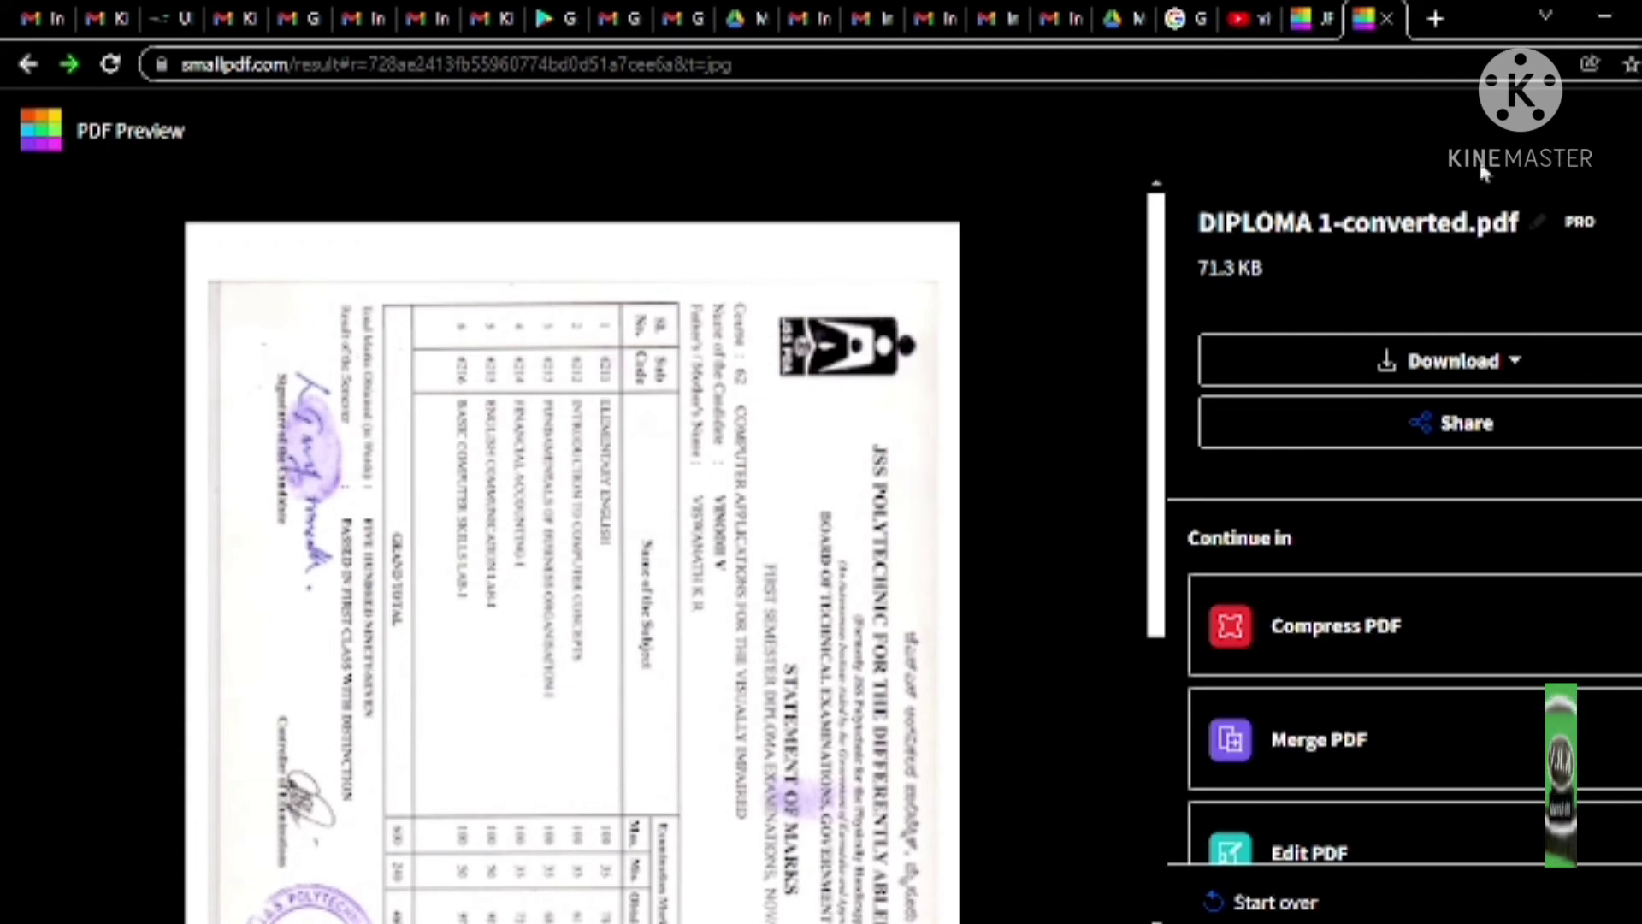
{"action": "mouse_move", "coordinate": [695, 485]}
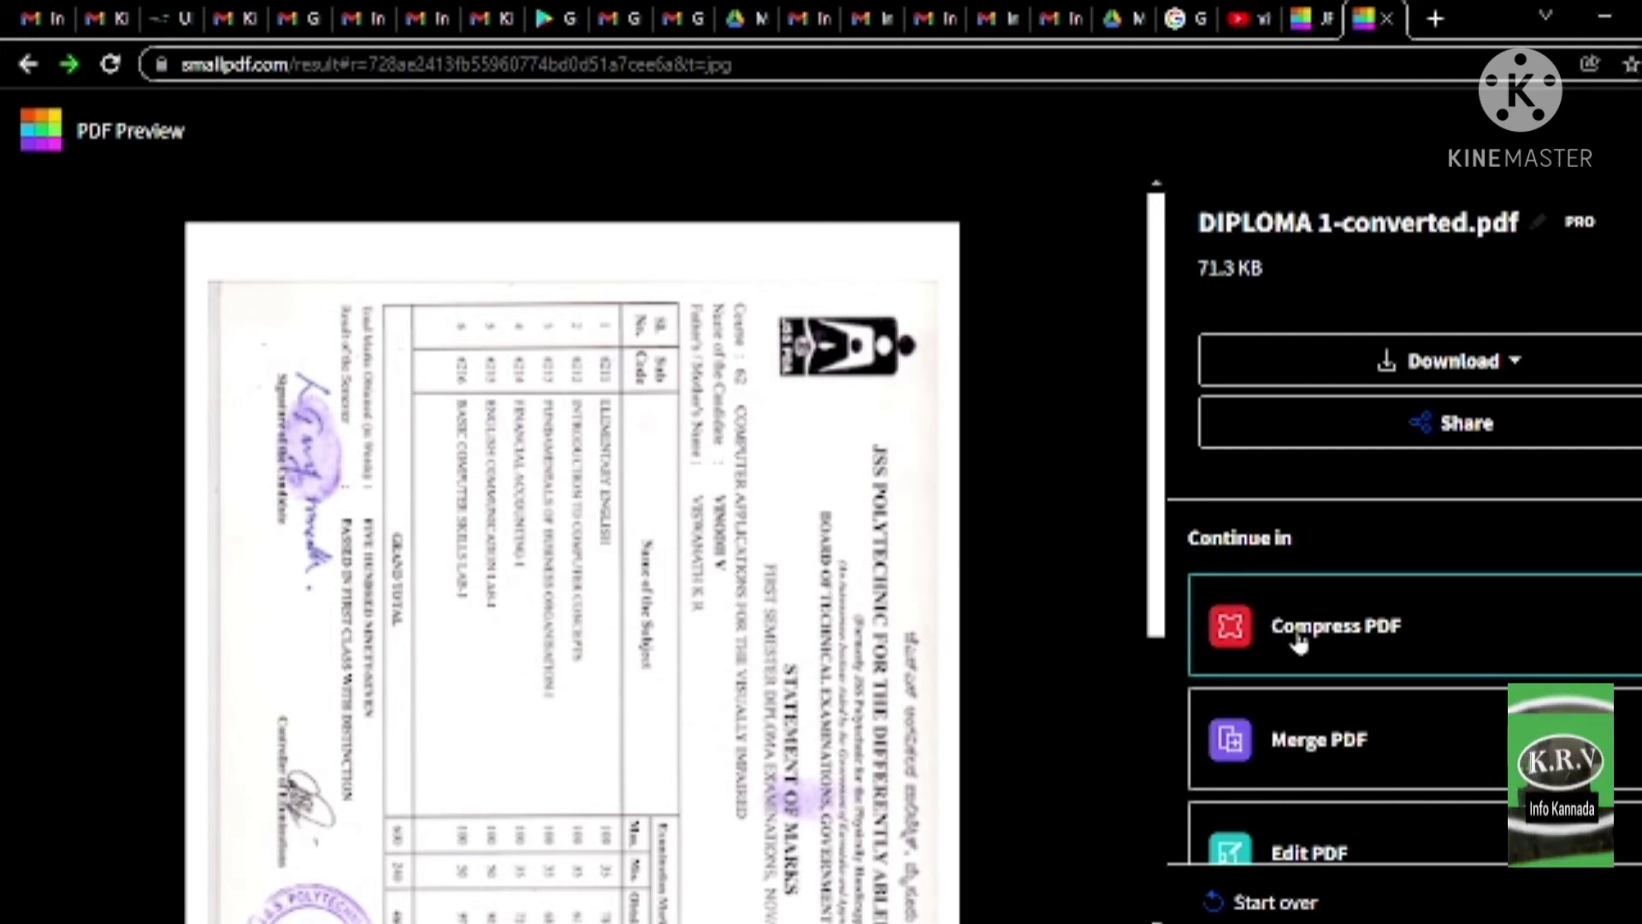
{"action": "scroll", "coordinate": [1299, 643], "scroll_direction": "down", "scroll_amount": 2}
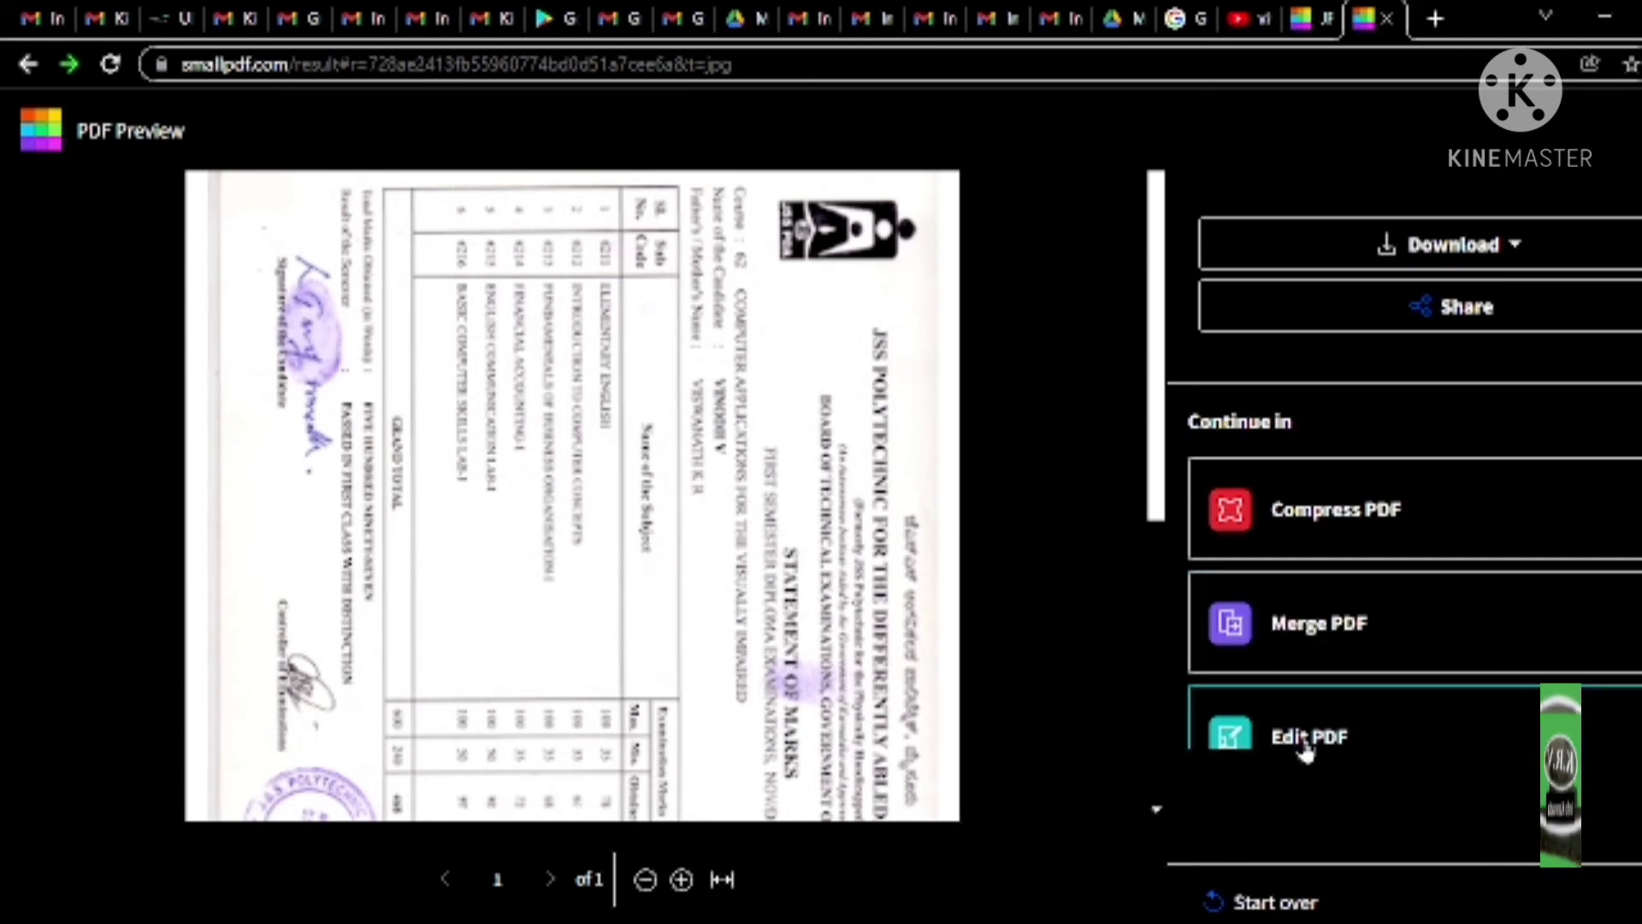
{"action": "scroll", "coordinate": [1306, 752], "scroll_direction": "down", "scroll_amount": 2}
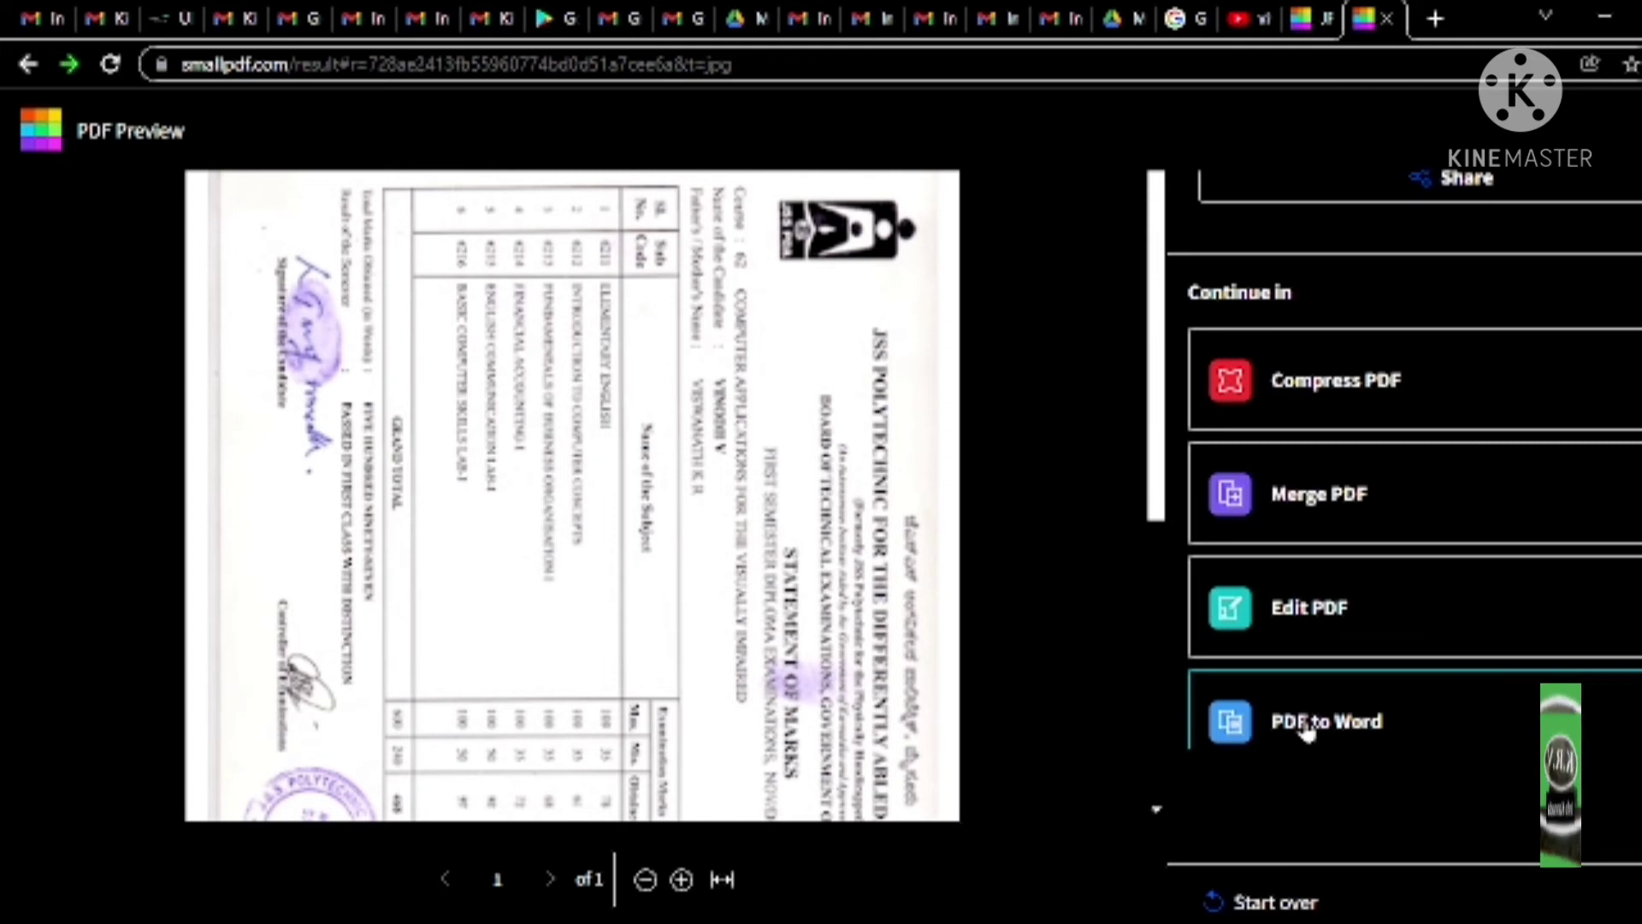
{"action": "scroll", "coordinate": [1304, 732], "scroll_direction": "down", "scroll_amount": 2}
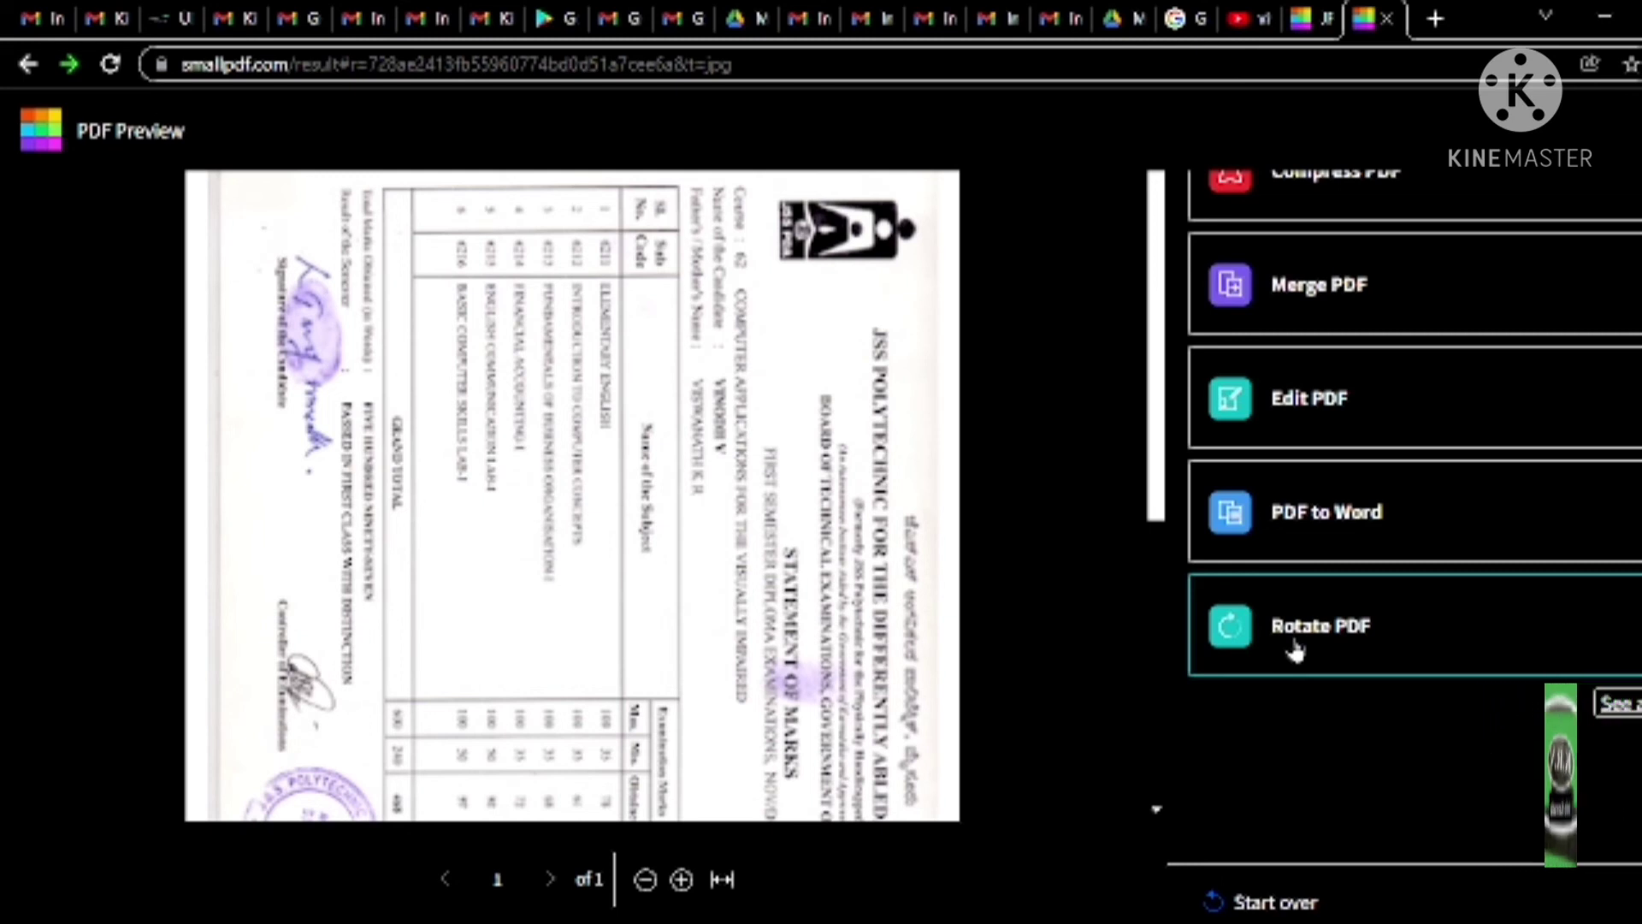
{"action": "scroll", "coordinate": [1296, 652], "scroll_direction": "up", "scroll_amount": 3}
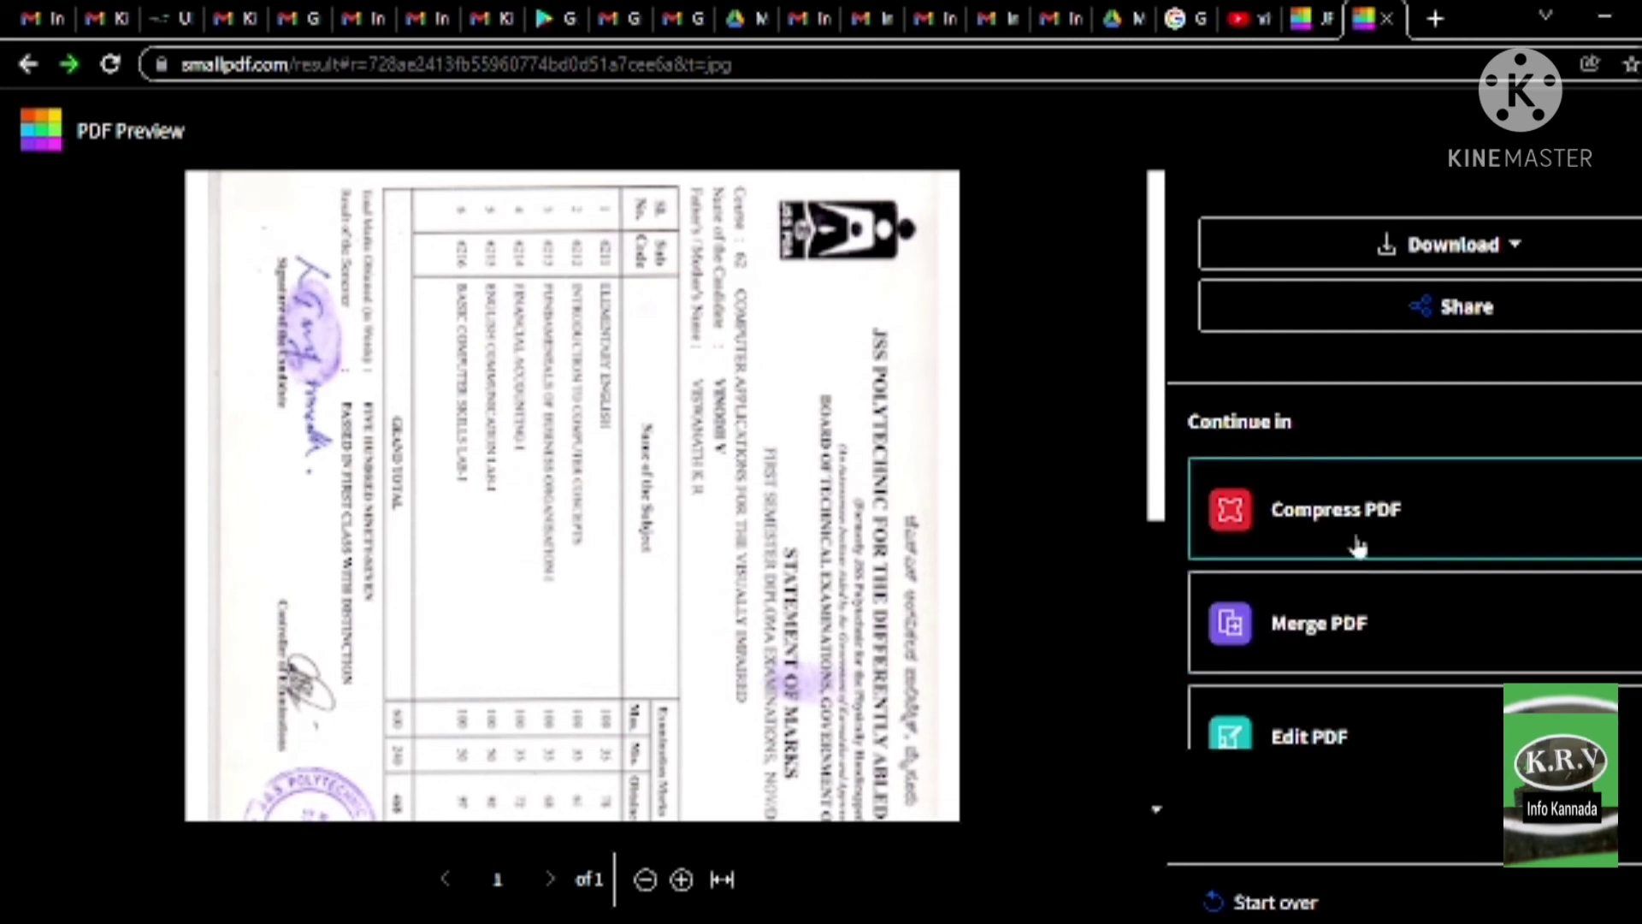
Save DIPLOMA 1-converted.pdf to the device from the Download menu, skipping Google Drive
{"action": "left_click", "coordinate": [1455, 248]}
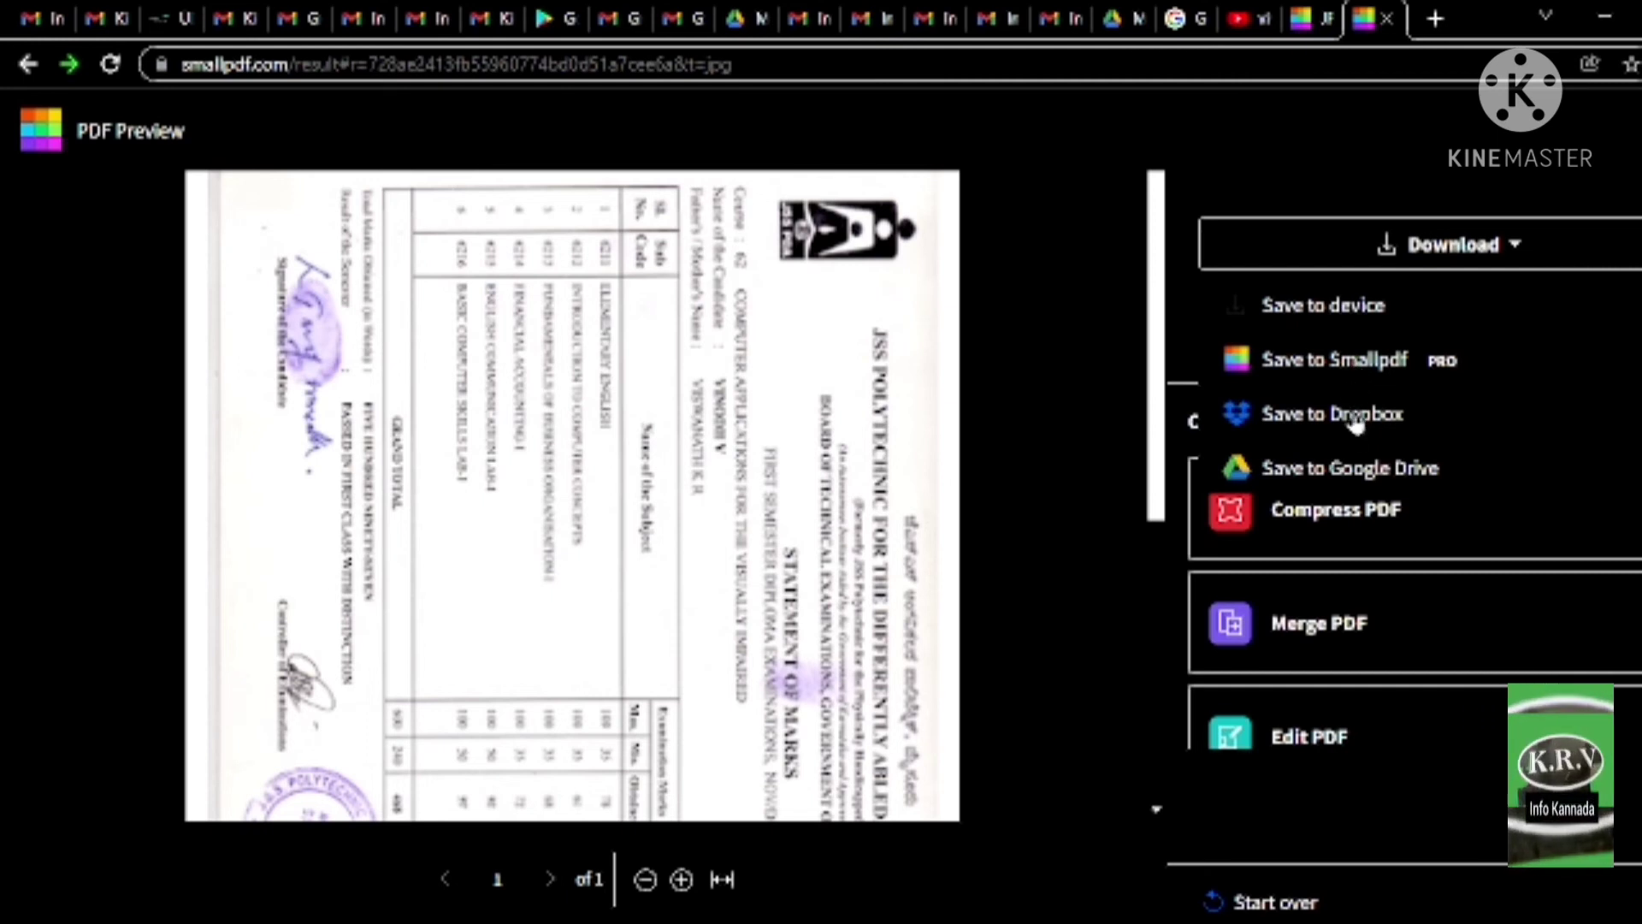
{"action": "left_click", "coordinate": [1357, 466]}
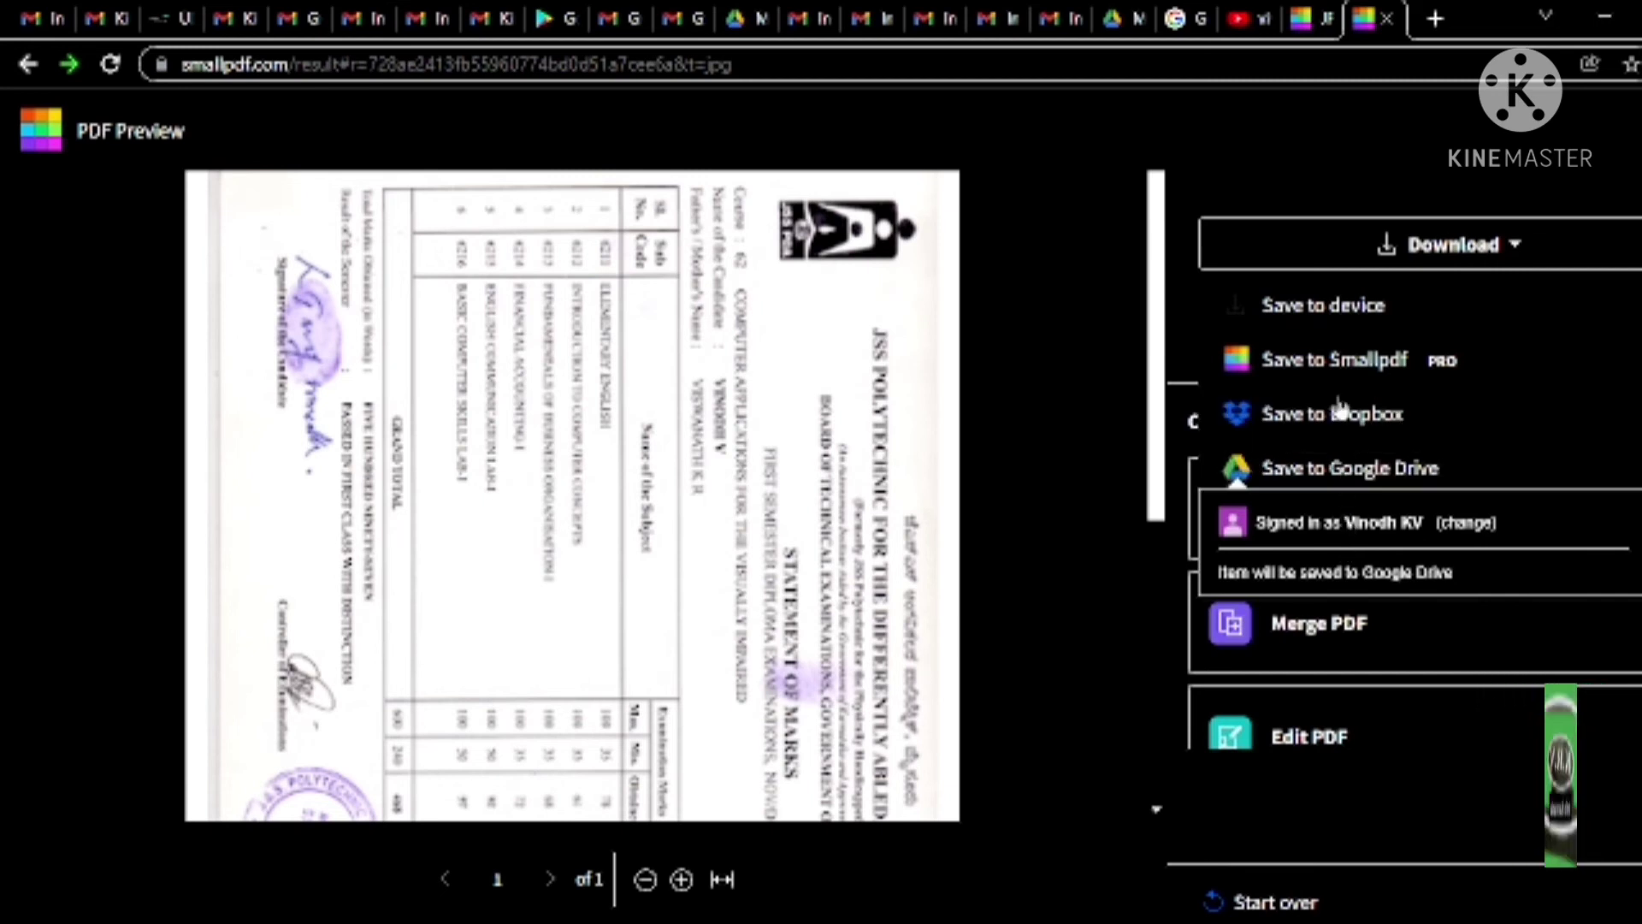
{"action": "left_click", "coordinate": [1302, 301]}
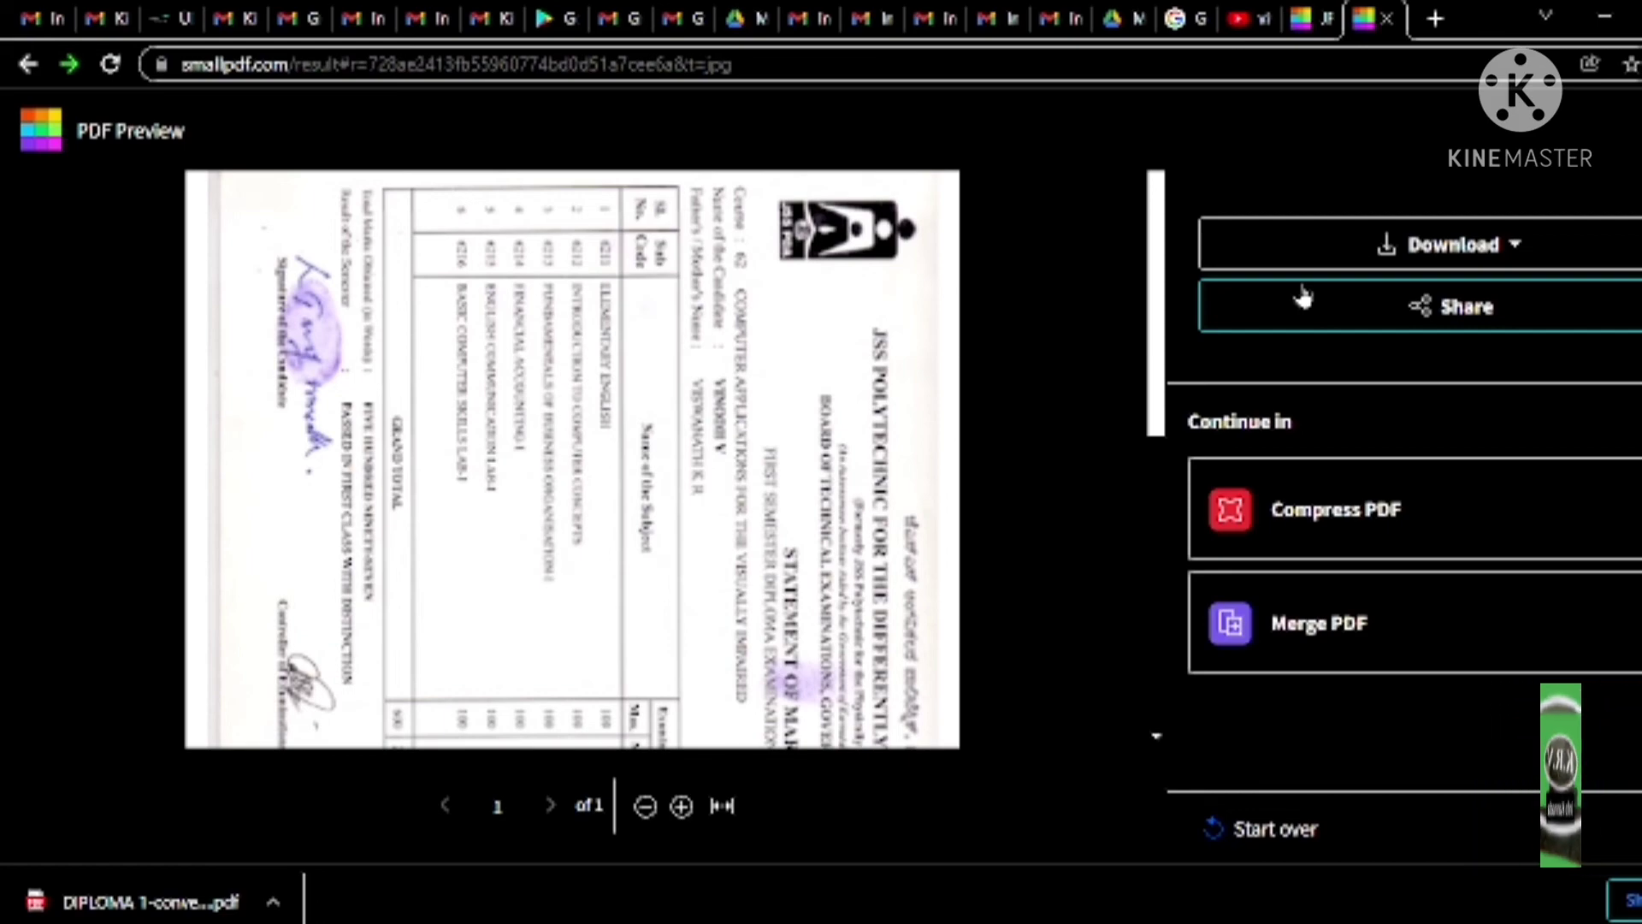
{"action": "key", "text": "super+d"}
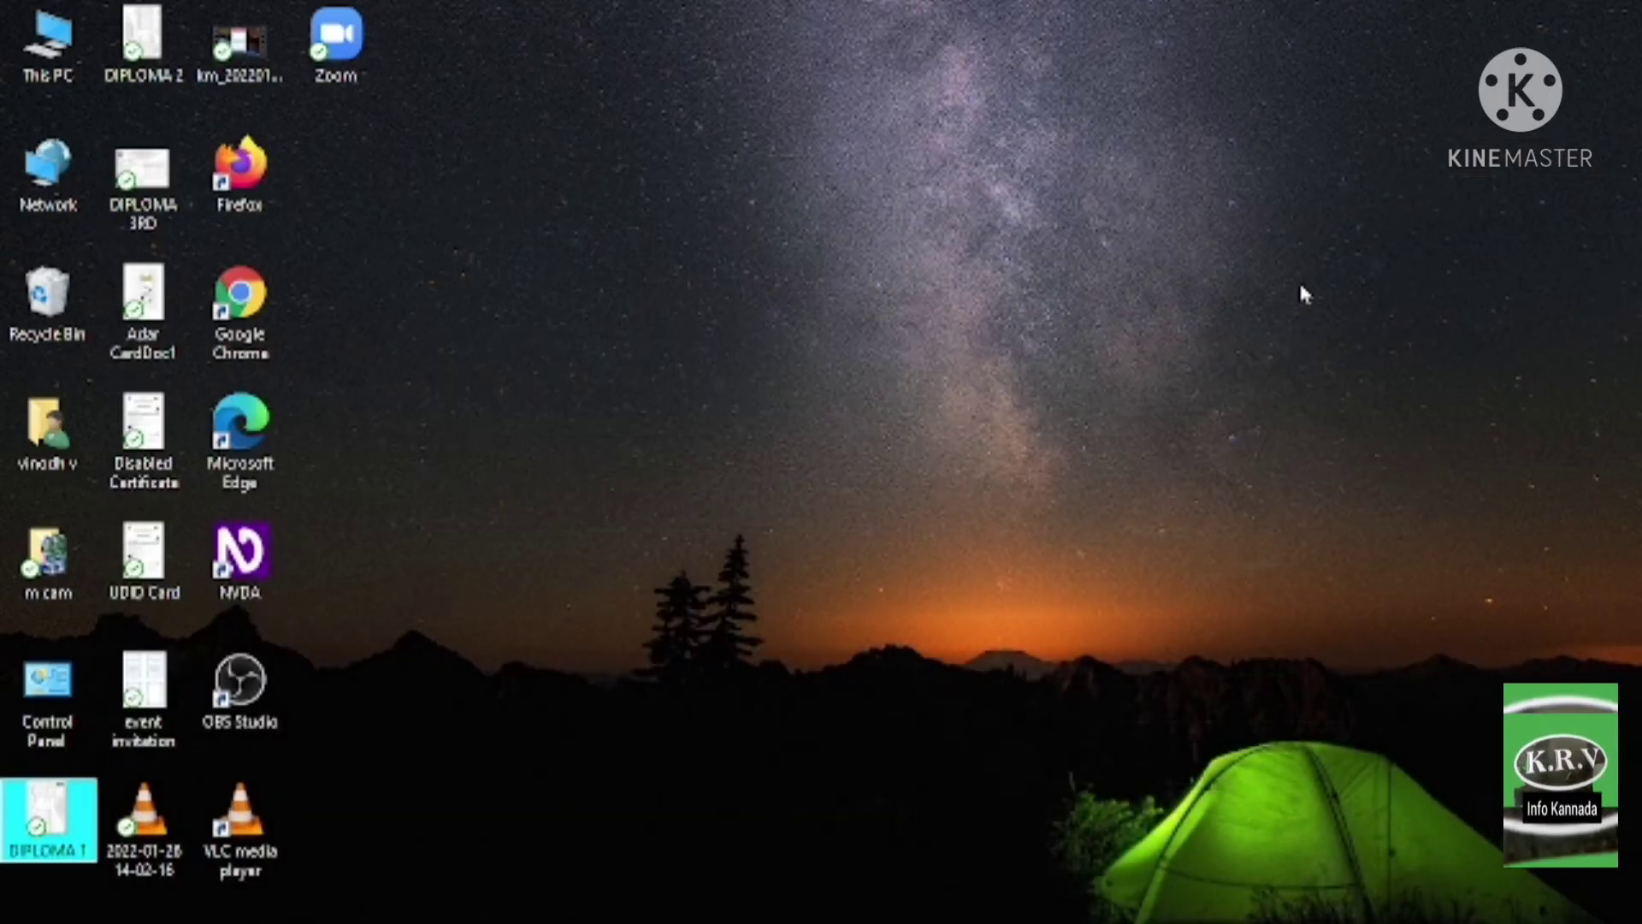
Open the Downloads folder through This PC using the keyboard
{"action": "key", "text": "Home"}
{"action": "key", "text": "Return"}
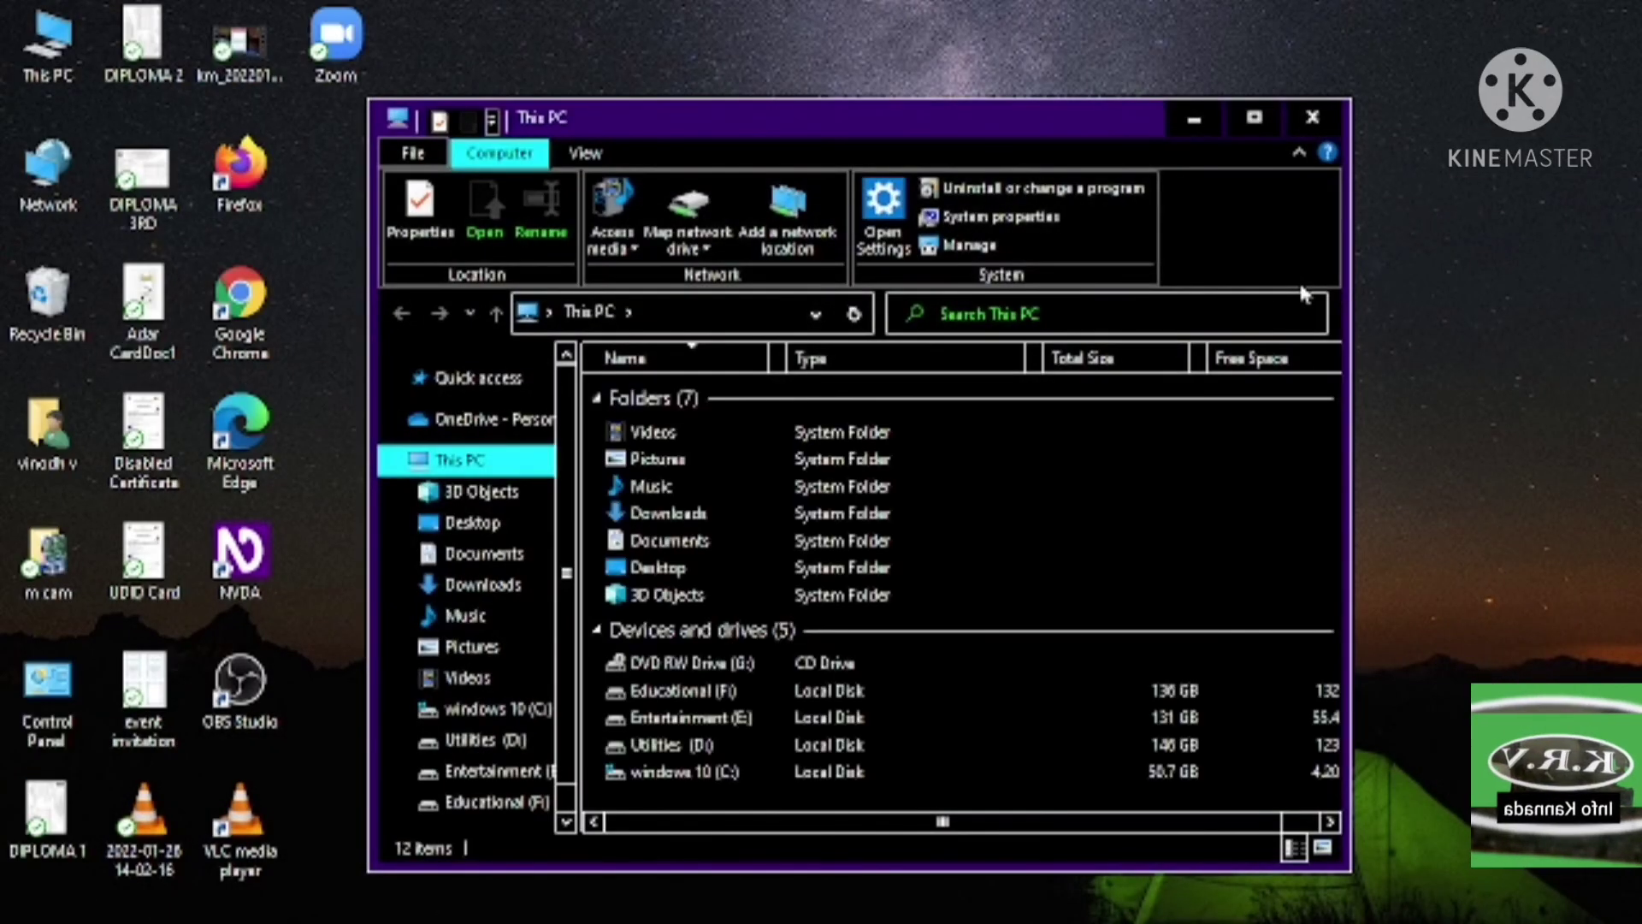
{"action": "key", "text": "d"}
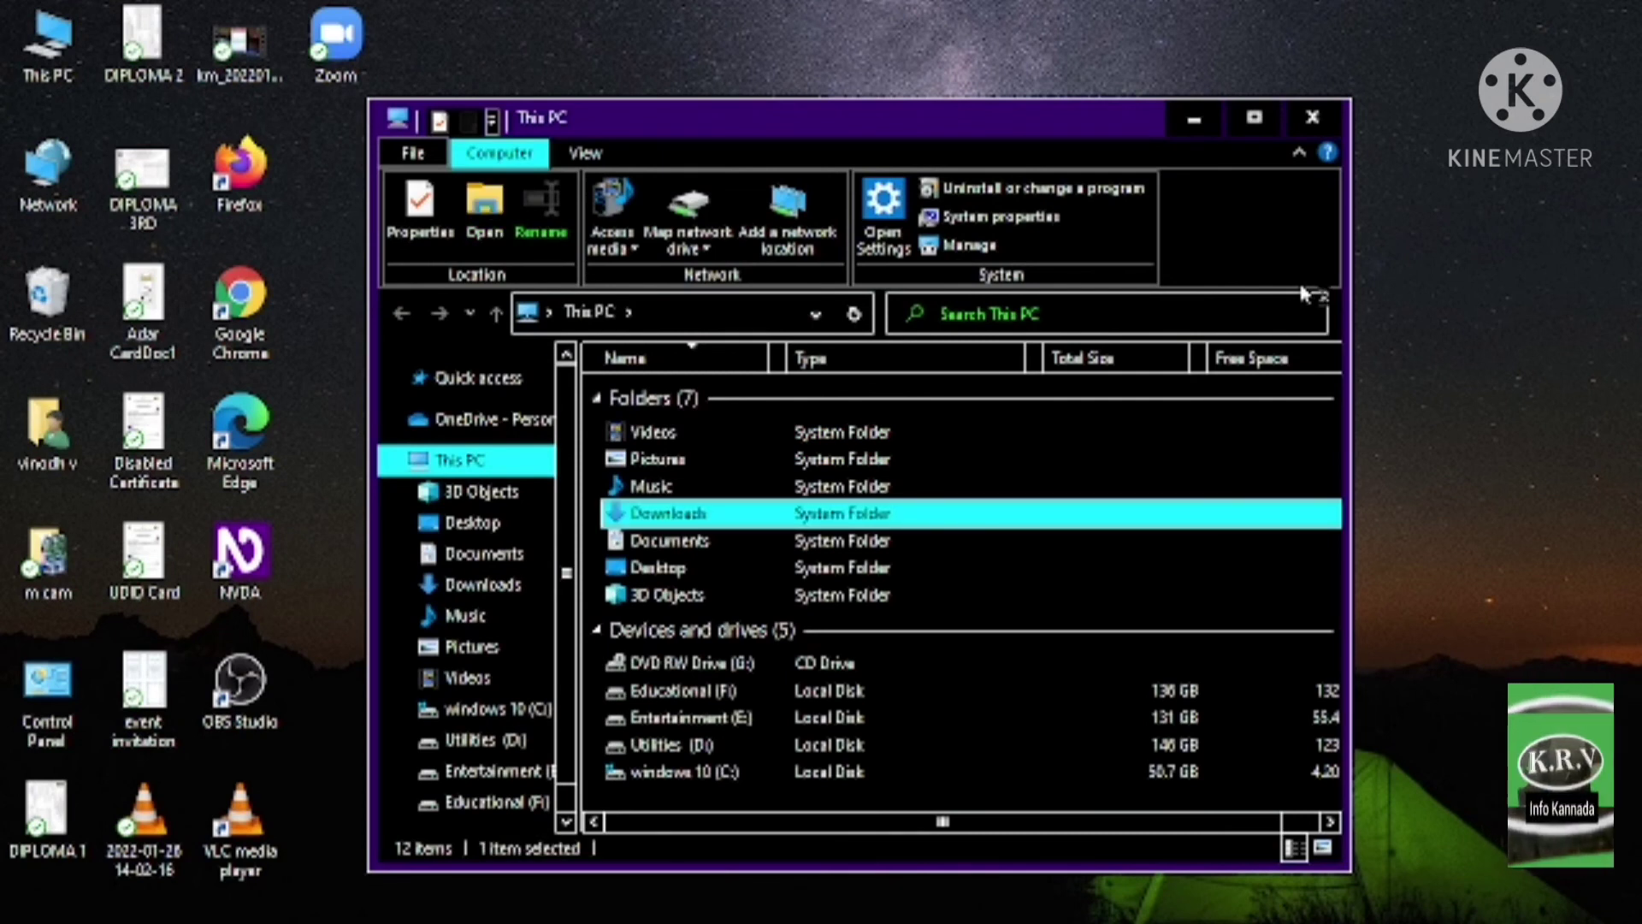
{"action": "key", "text": "Return"}
Select DIPLOMA 1-converted among the downloads and switch to Edge displaying it
{"action": "key", "text": "Down"}
{"action": "key", "text": "Up"}
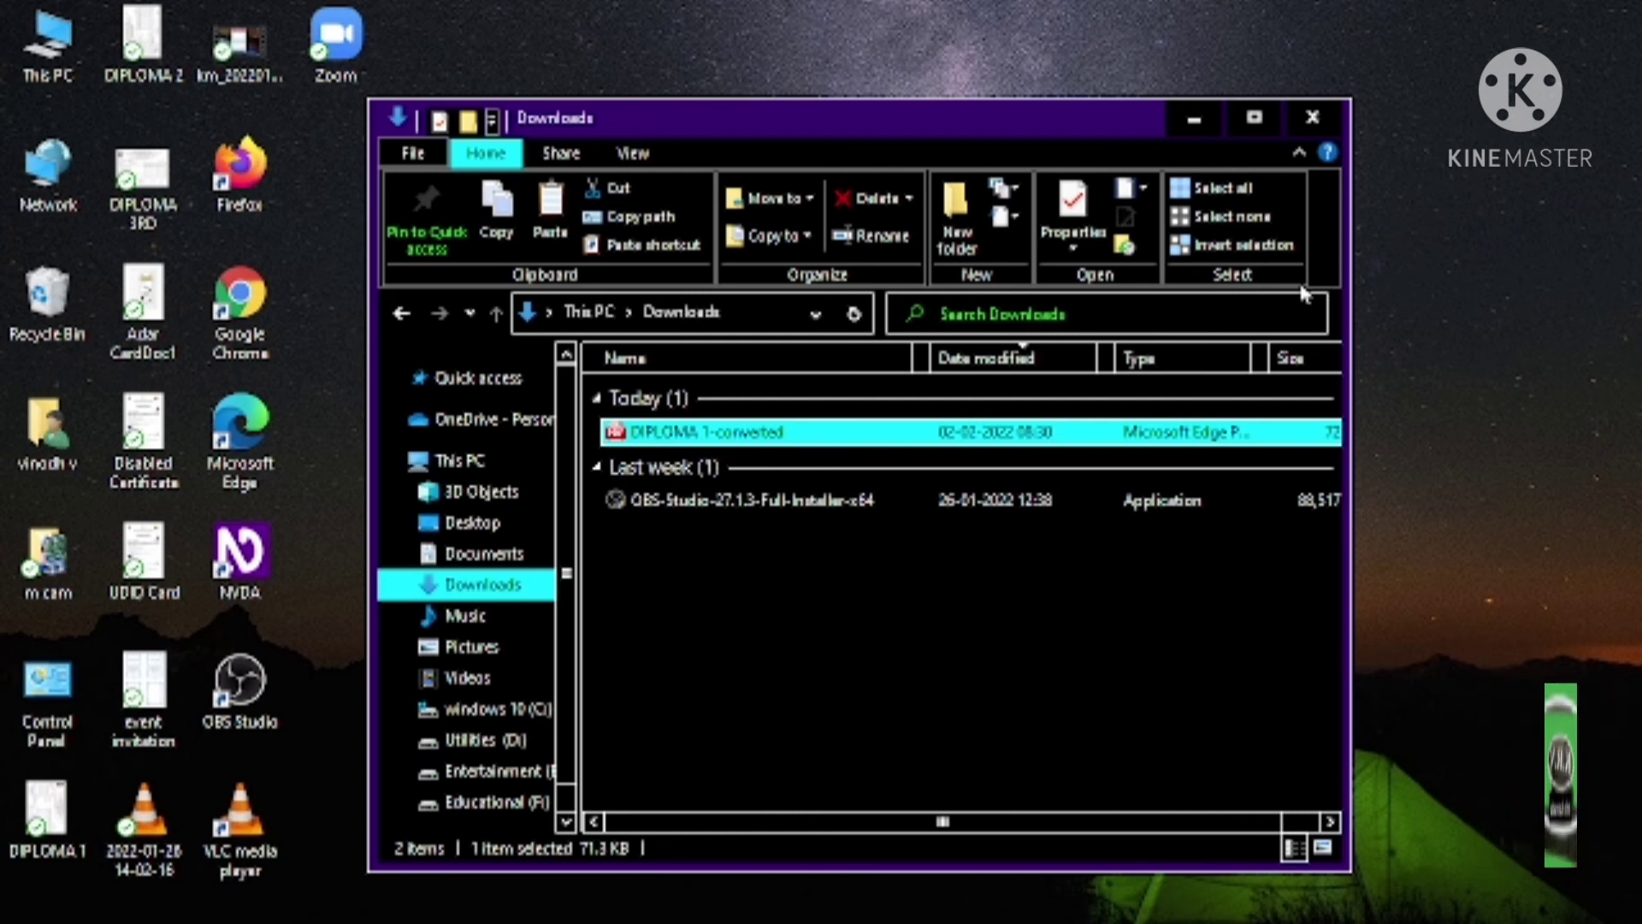
{"action": "key", "text": "Down"}
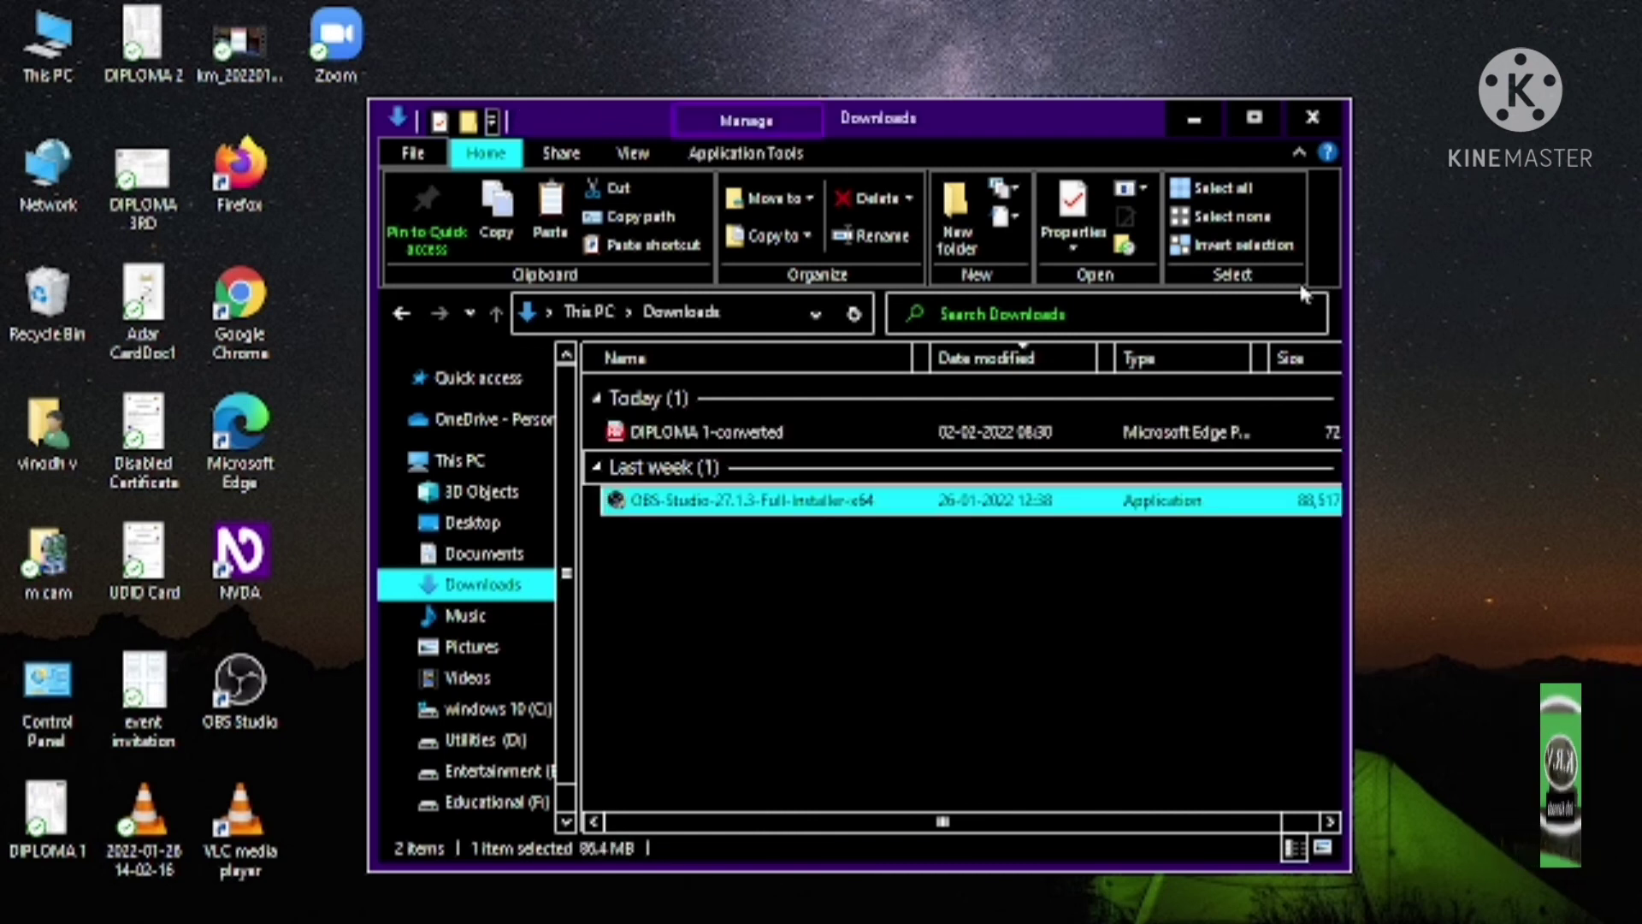
{"action": "key", "text": "Up"}
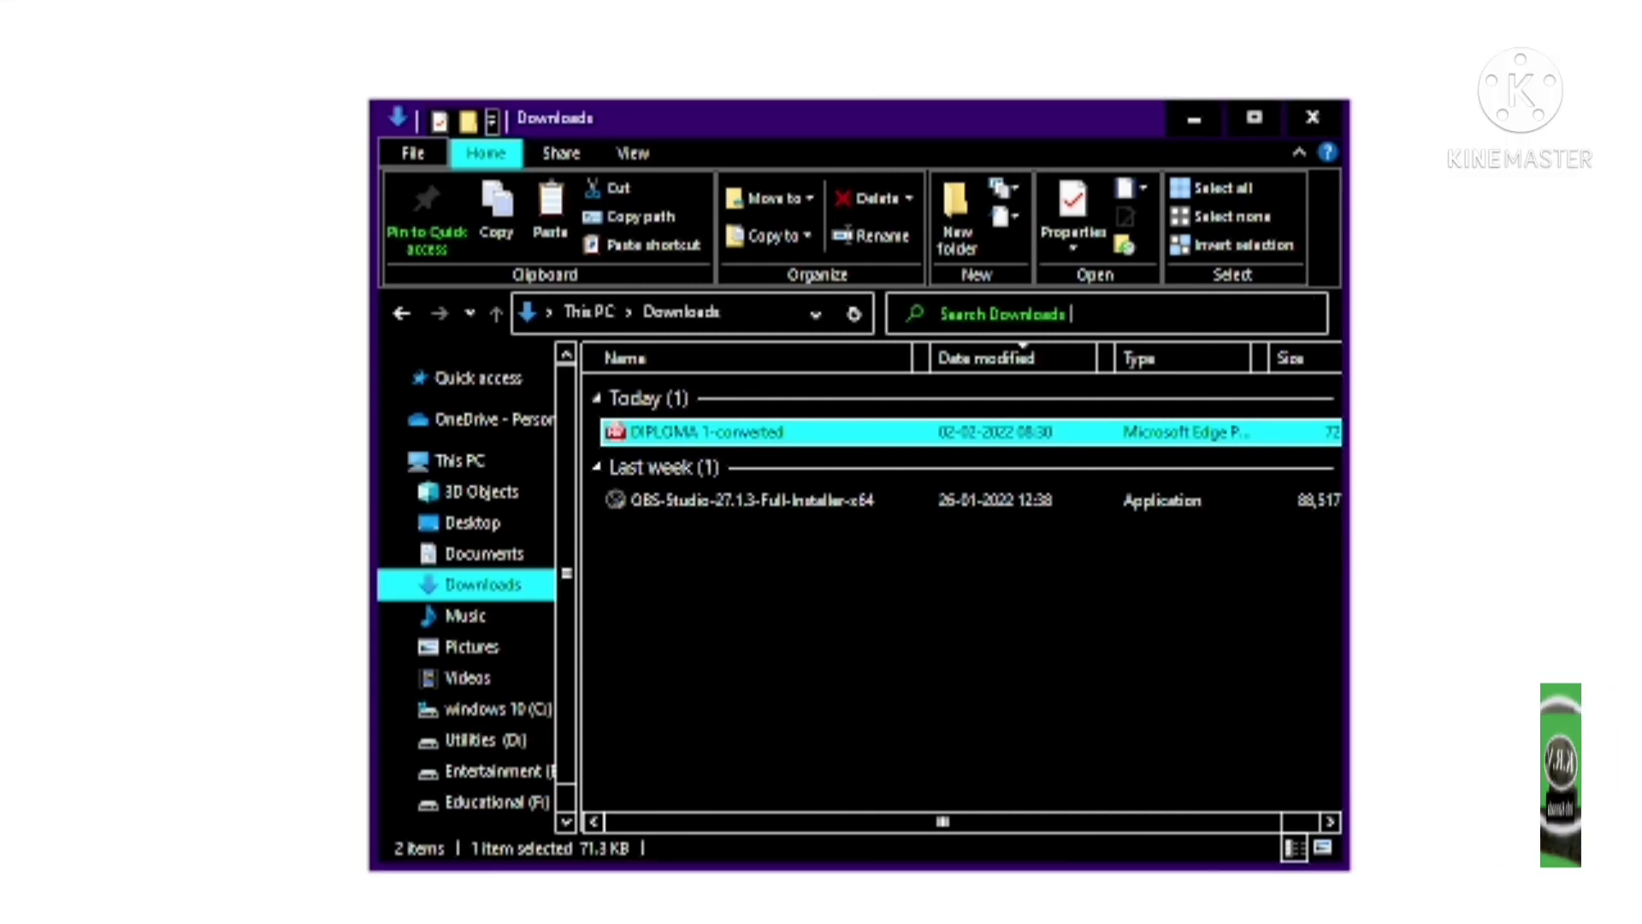
{"action": "key", "text": "alt+Tab"}
{"action": "key", "text": "alt+Tab"}
{"action": "key", "text": "alt+Tab"}
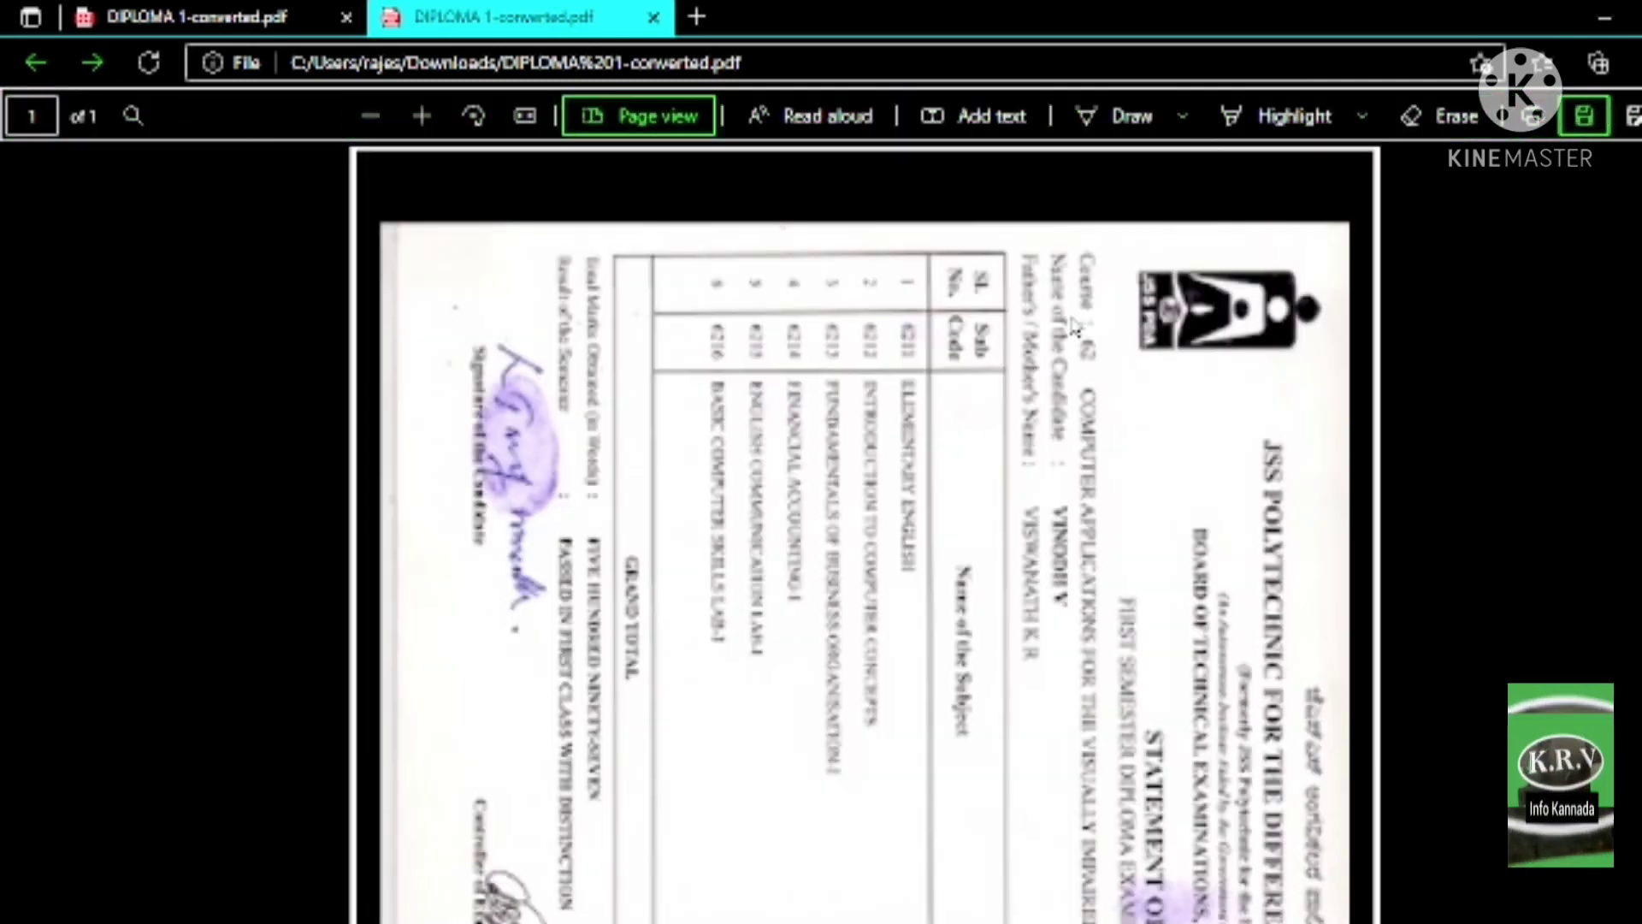
Scroll through DIPLOMA 1-converted.pdf in Edge to check the marks table, total 597 and stamp
{"action": "scroll", "coordinate": [1075, 326], "scroll_direction": "down", "scroll_amount": 8}
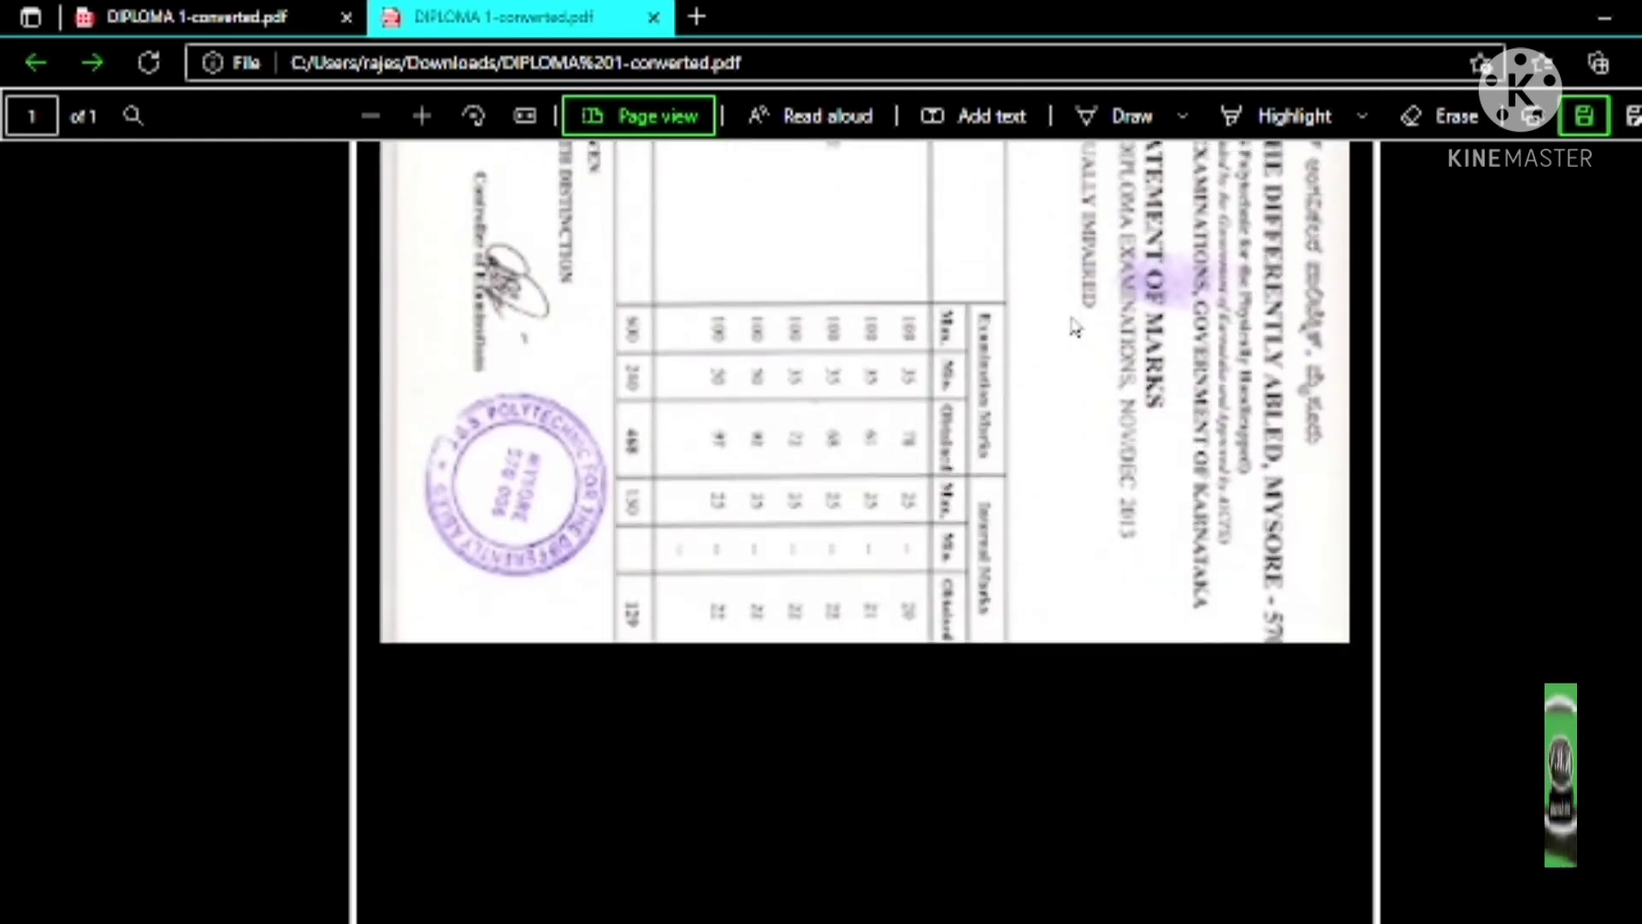
{"action": "scroll", "coordinate": [1075, 327], "scroll_direction": "up", "scroll_amount": 4}
{"action": "scroll", "coordinate": [1069, 311], "scroll_direction": "up", "scroll_amount": 4}
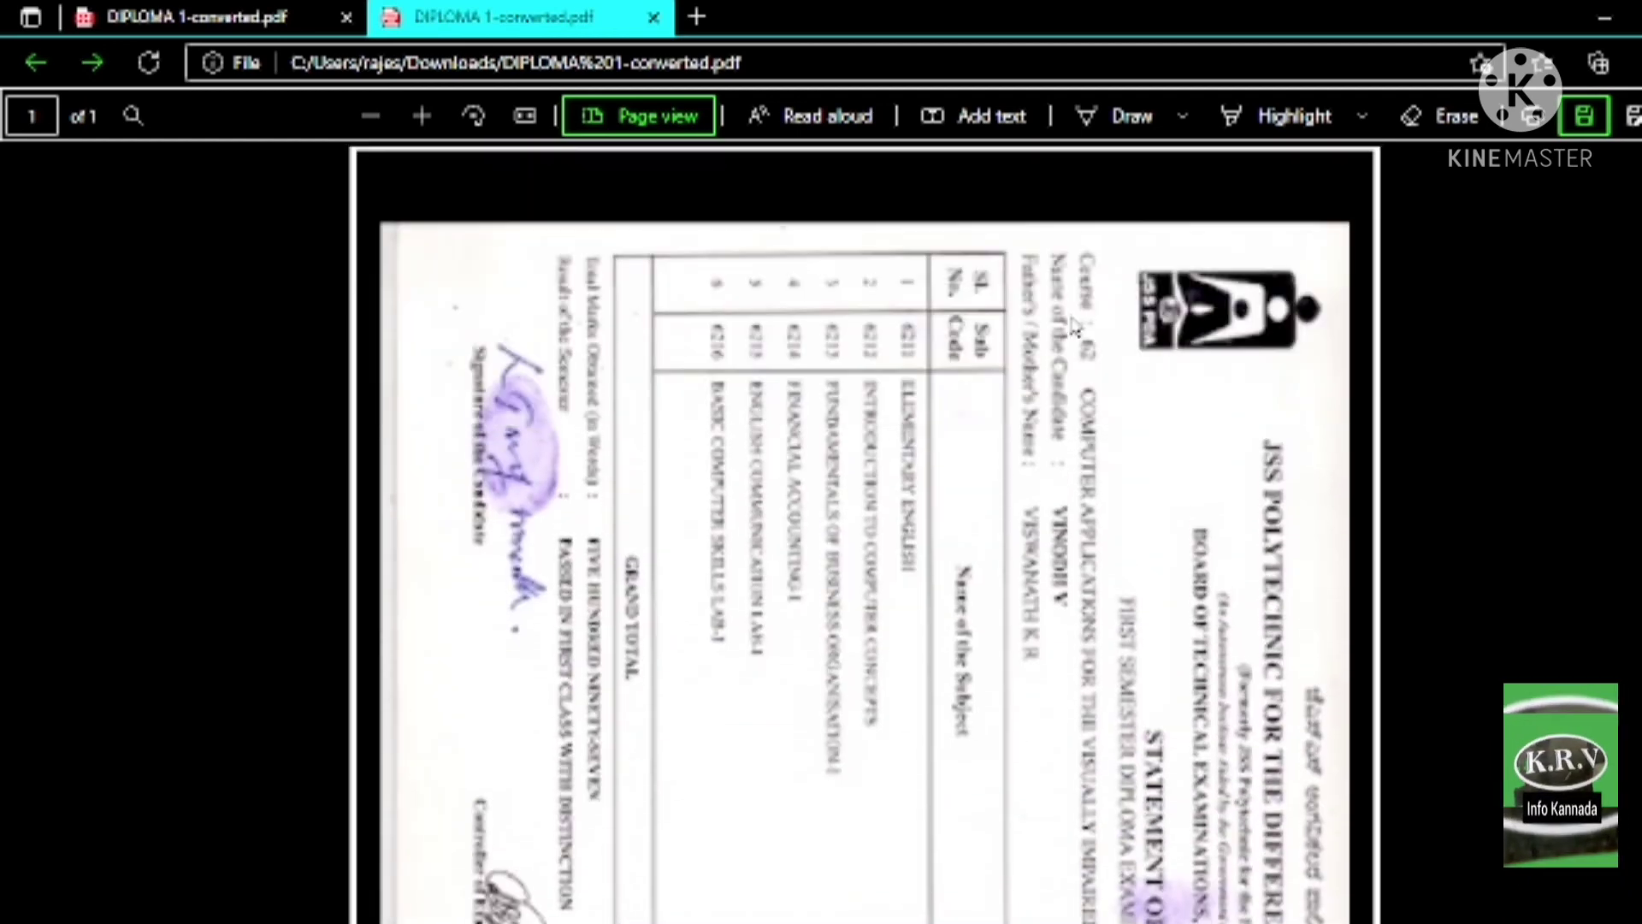
{"action": "scroll", "coordinate": [1075, 327], "scroll_direction": "down", "scroll_amount": 6}
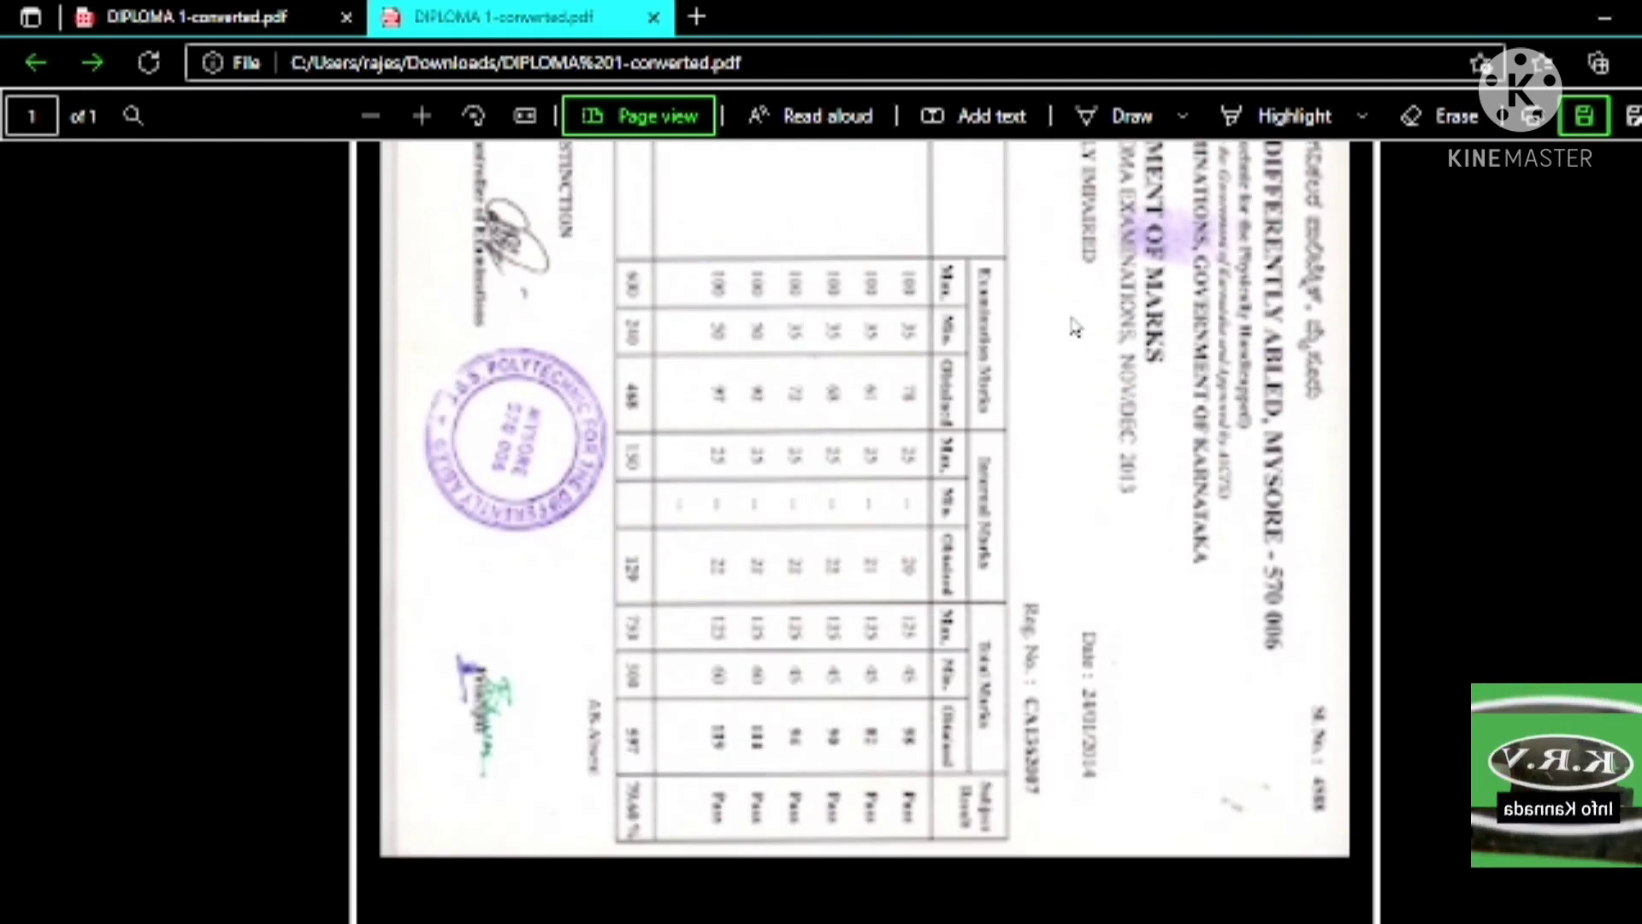
{"action": "scroll", "coordinate": [1075, 326], "scroll_direction": "up", "scroll_amount": 6}
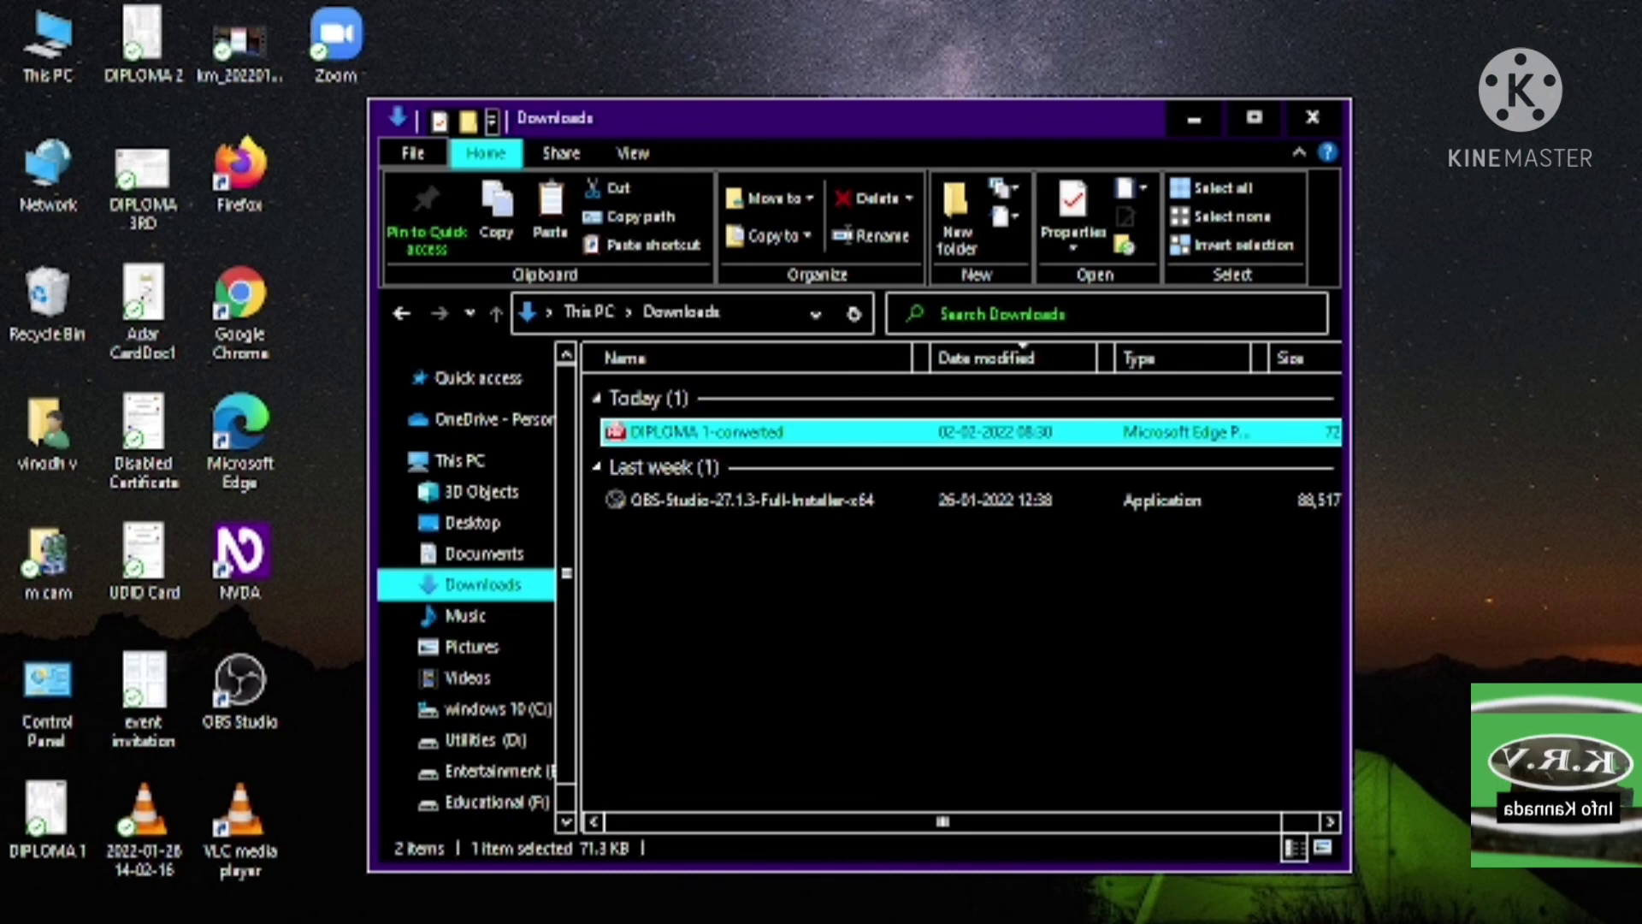
Bring the Smallpdf Chrome window forward from the taskbar, then minimise everything to the desktop
{"action": "mouse_move", "coordinate": [786, 922]}
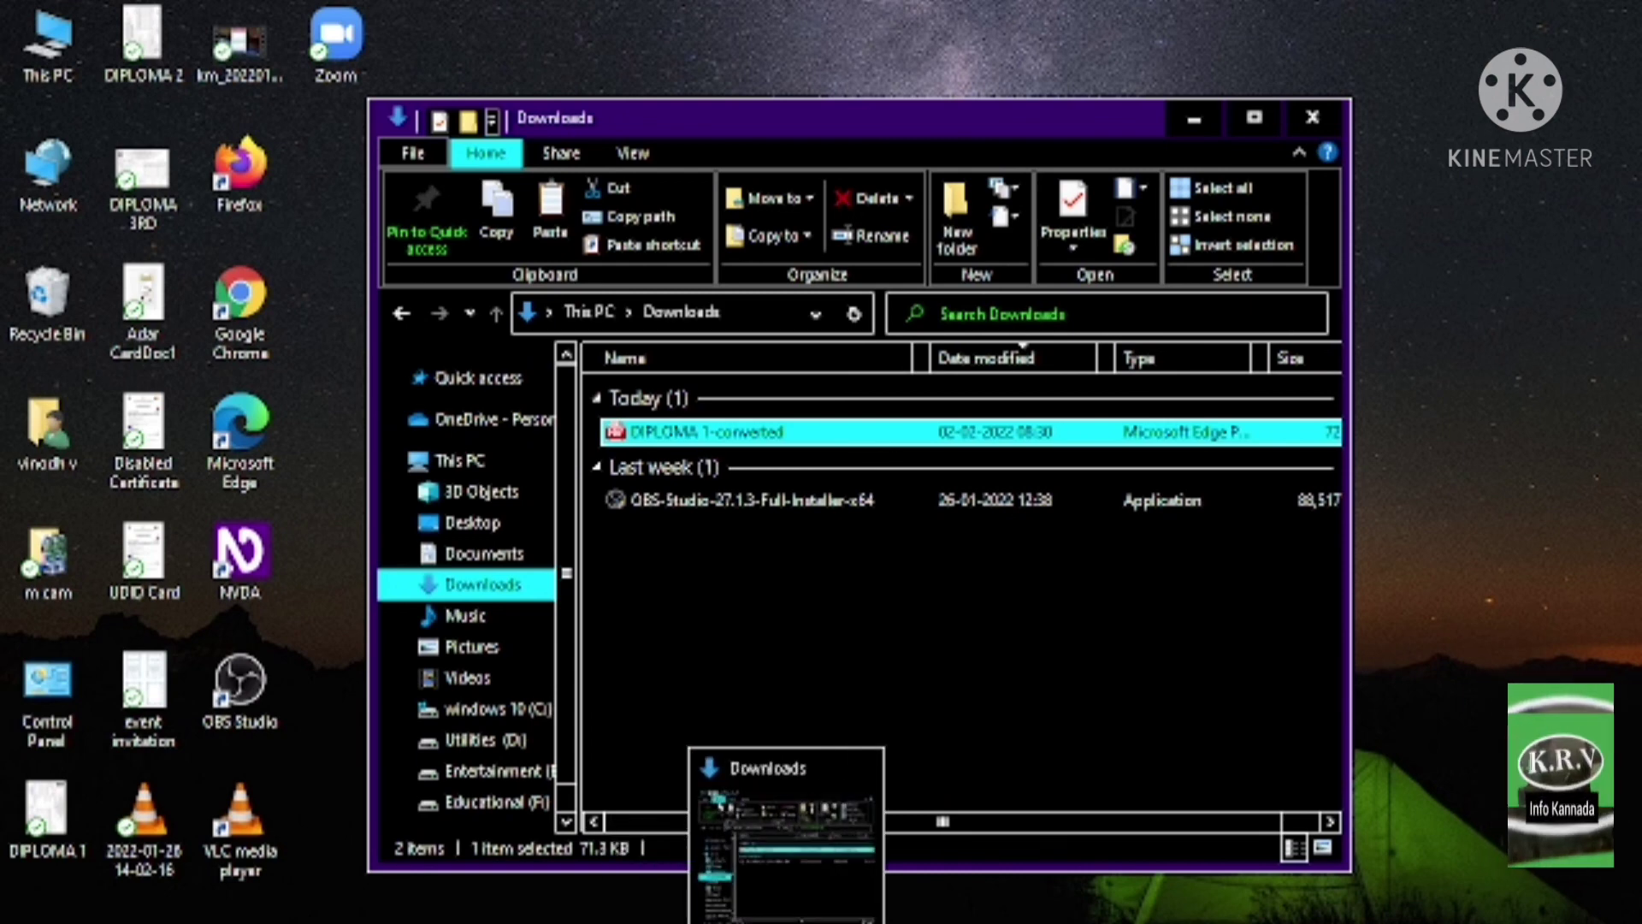
{"action": "left_click", "coordinate": [669, 922]}
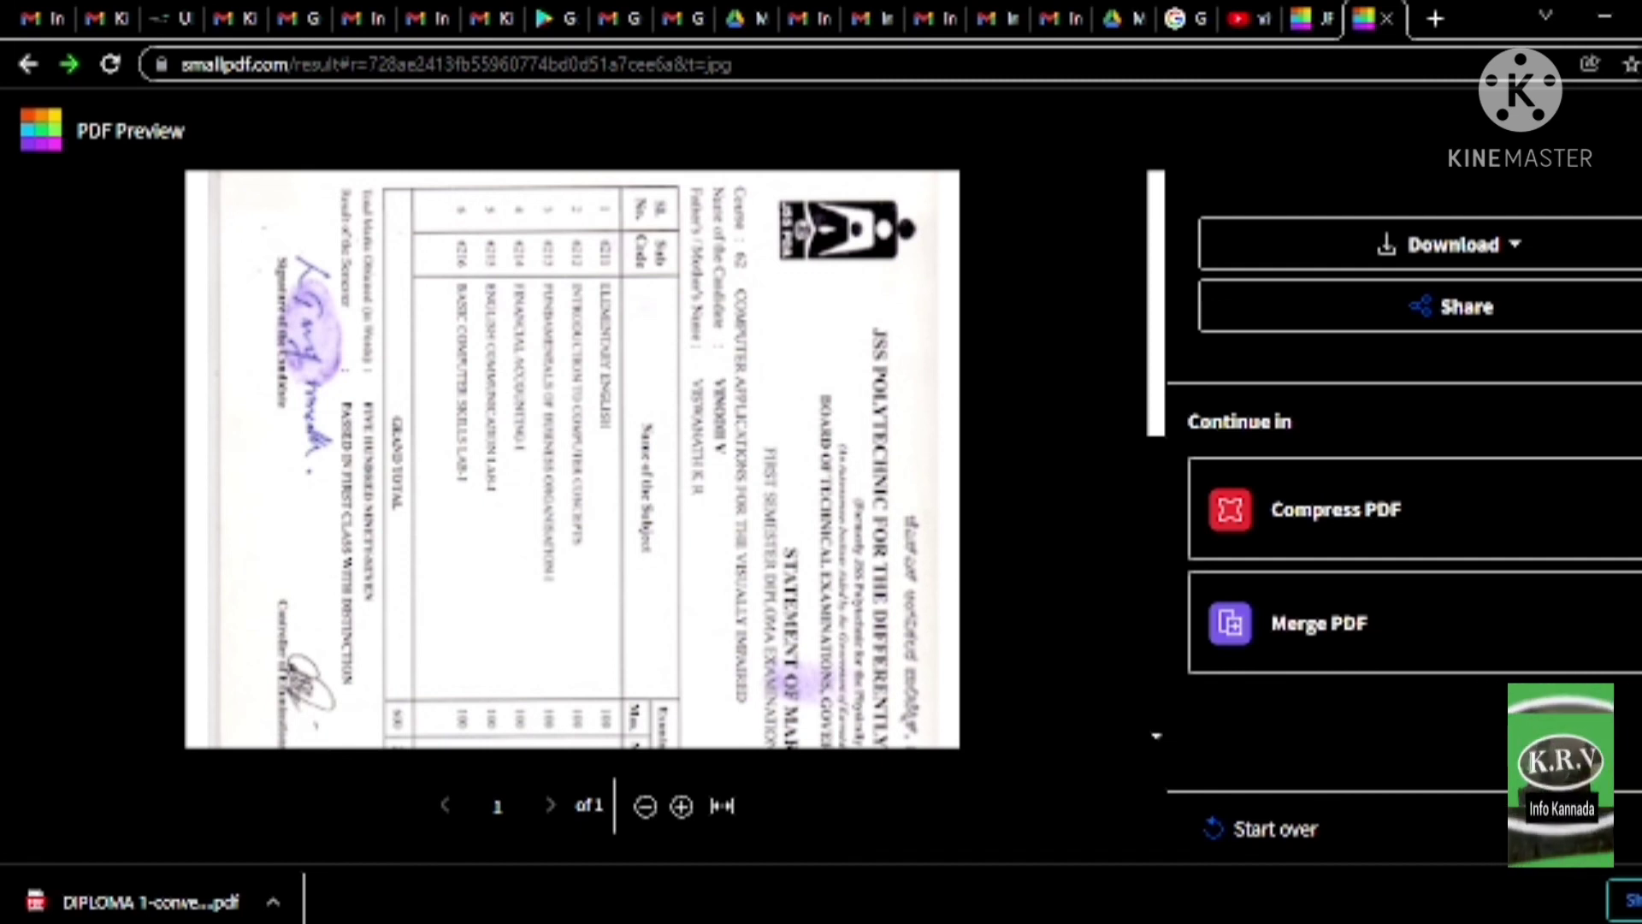
{"action": "key", "text": "super+d"}
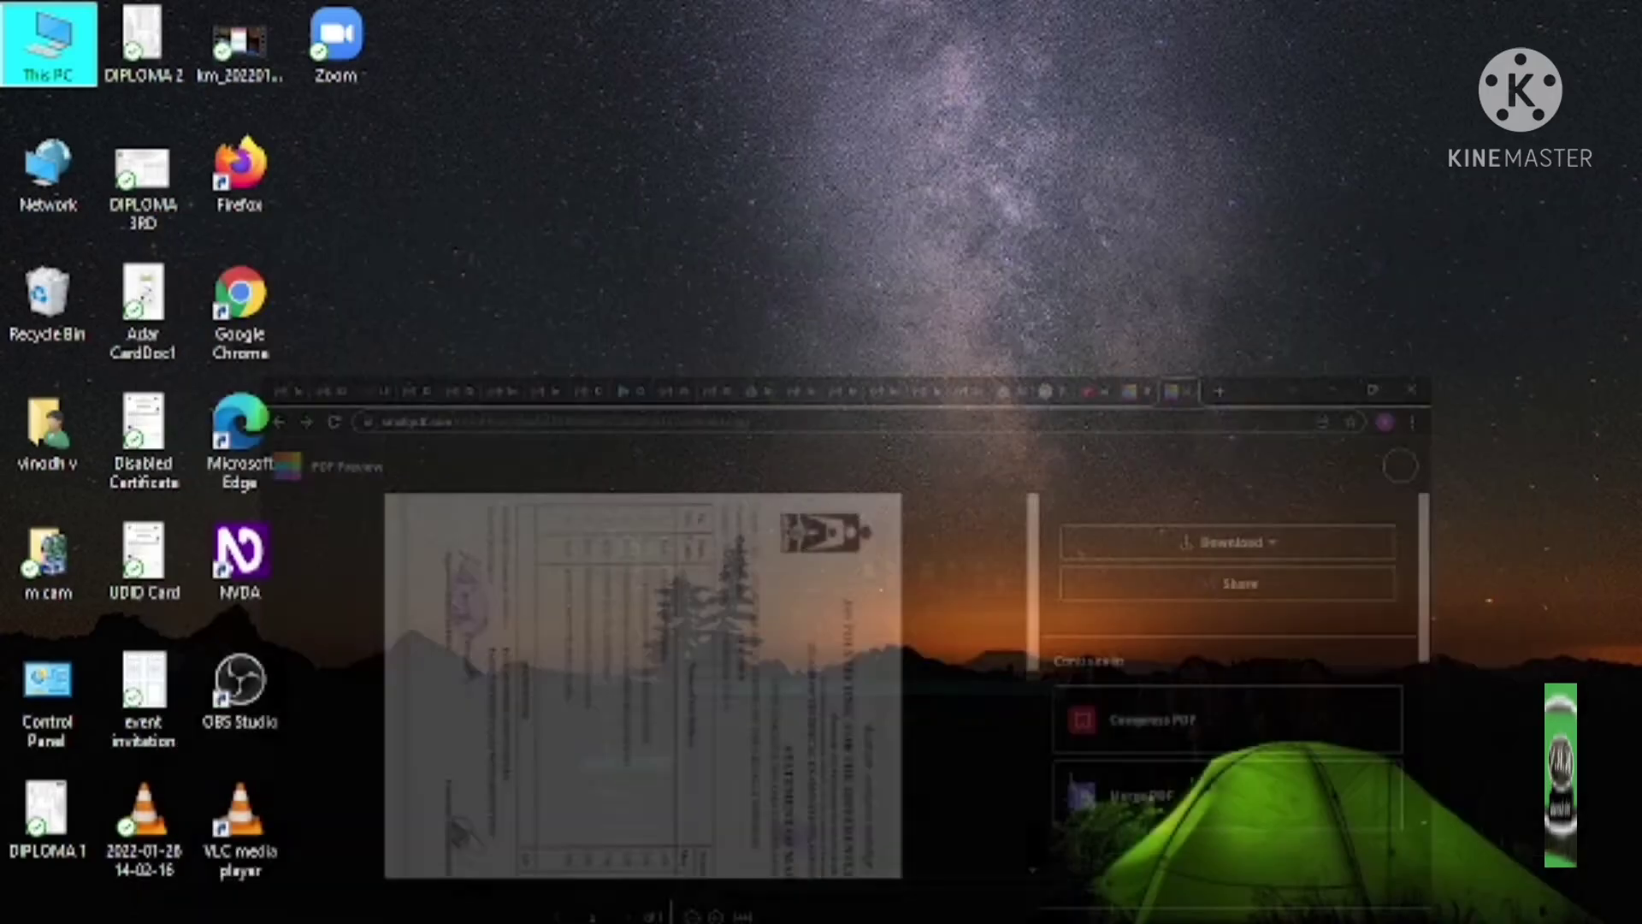